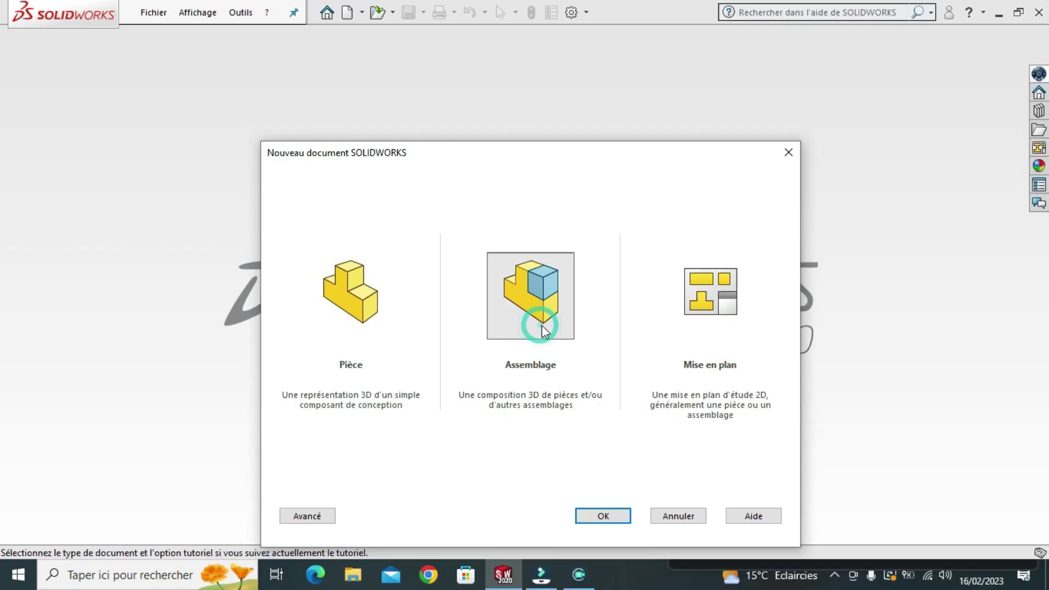
# Create a new assembly and insert the corps f part as its fixed first component
pyautogui.click(542, 328)
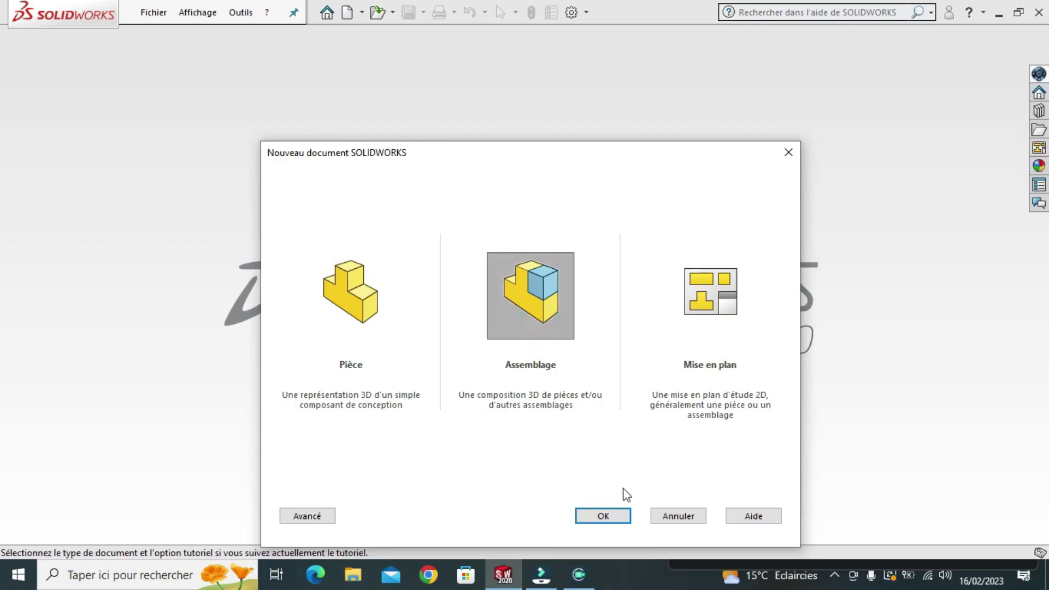
pyautogui.click(601, 516)
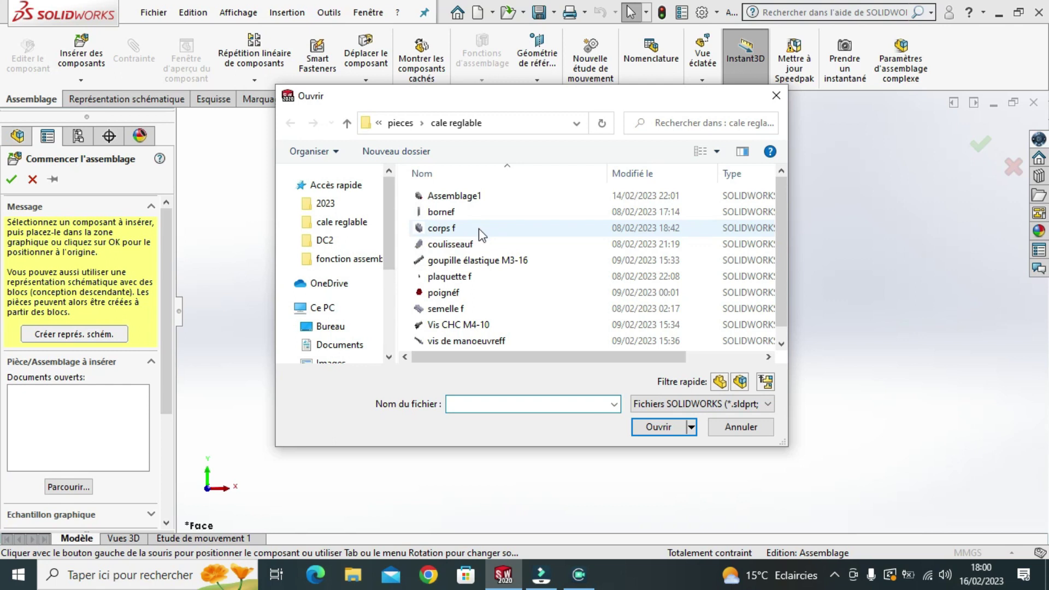
pyautogui.click(442, 229)
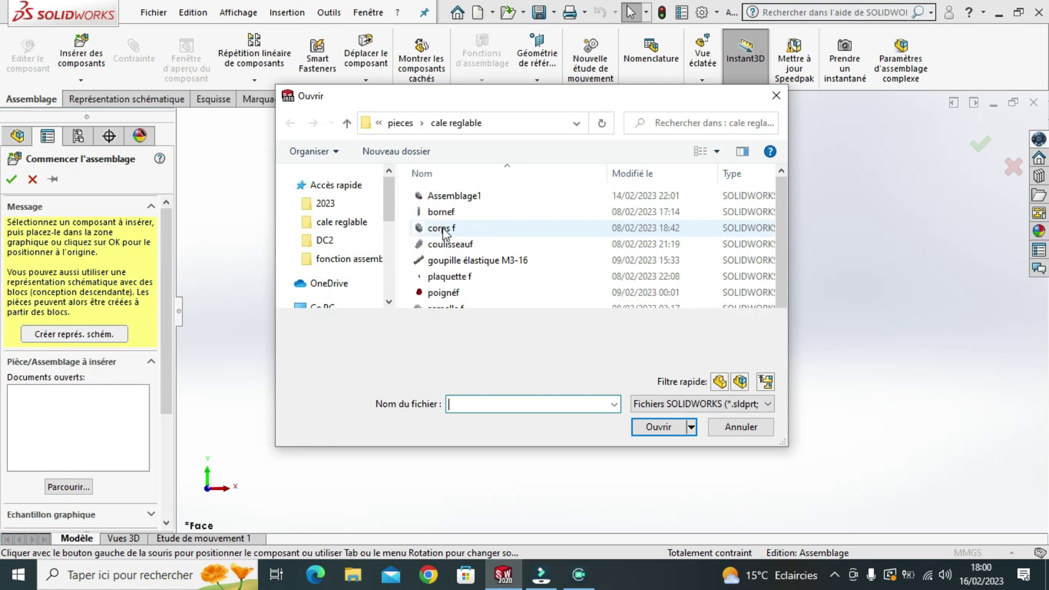
pyautogui.click(657, 427)
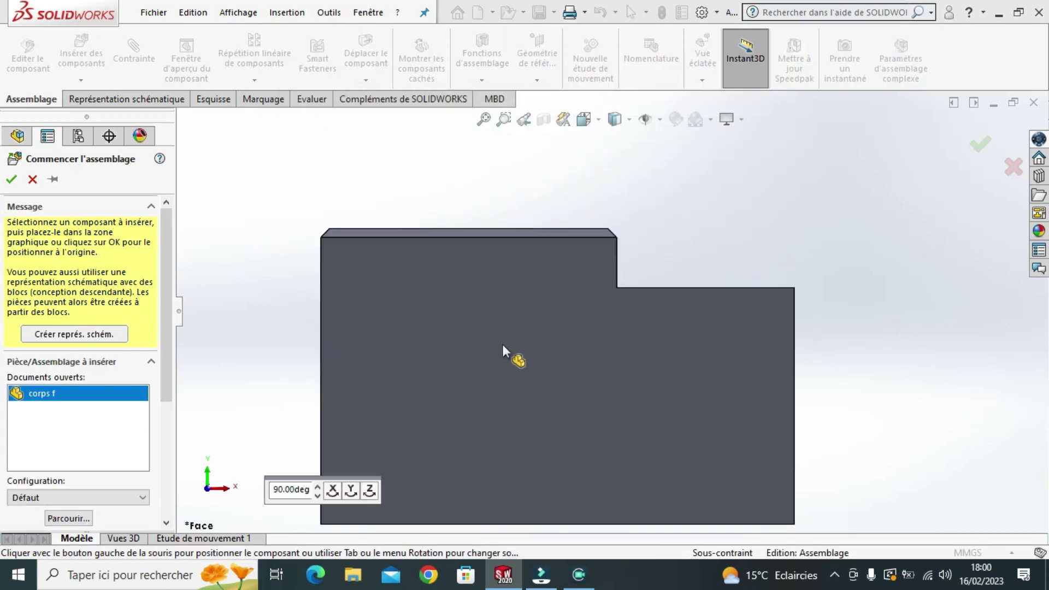
pyautogui.click(581, 325)
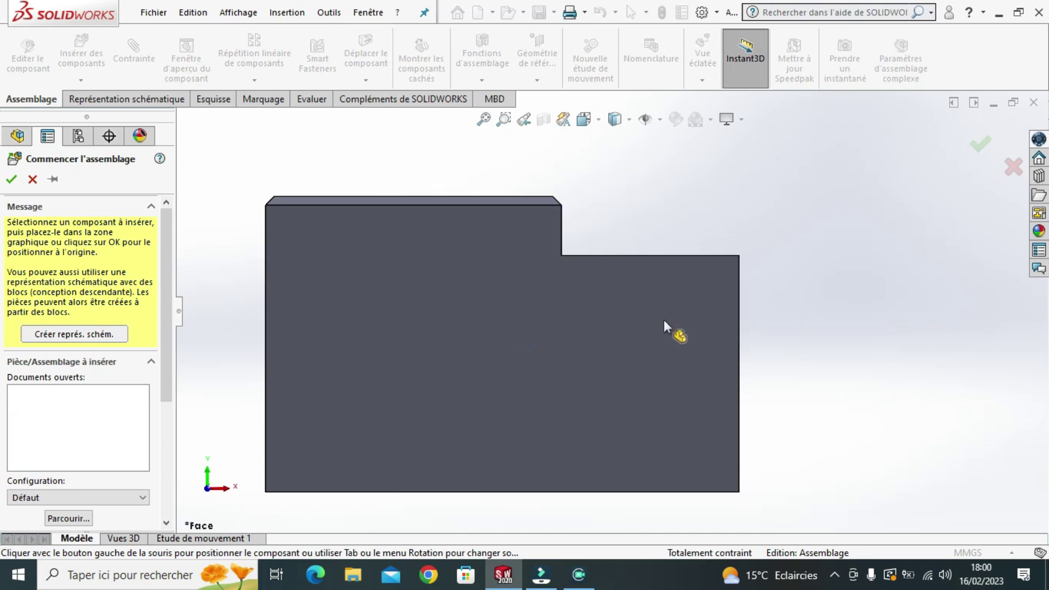
pyautogui.click(829, 295)
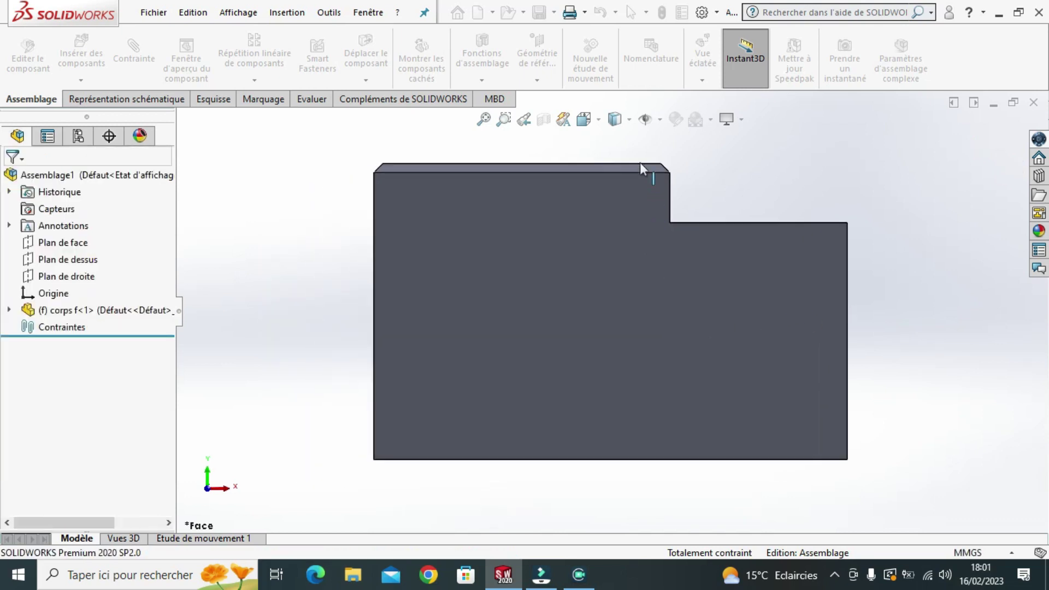
# Switch the view orientation to Trimétrique to see corps f in 3D
pyautogui.click(597, 122)
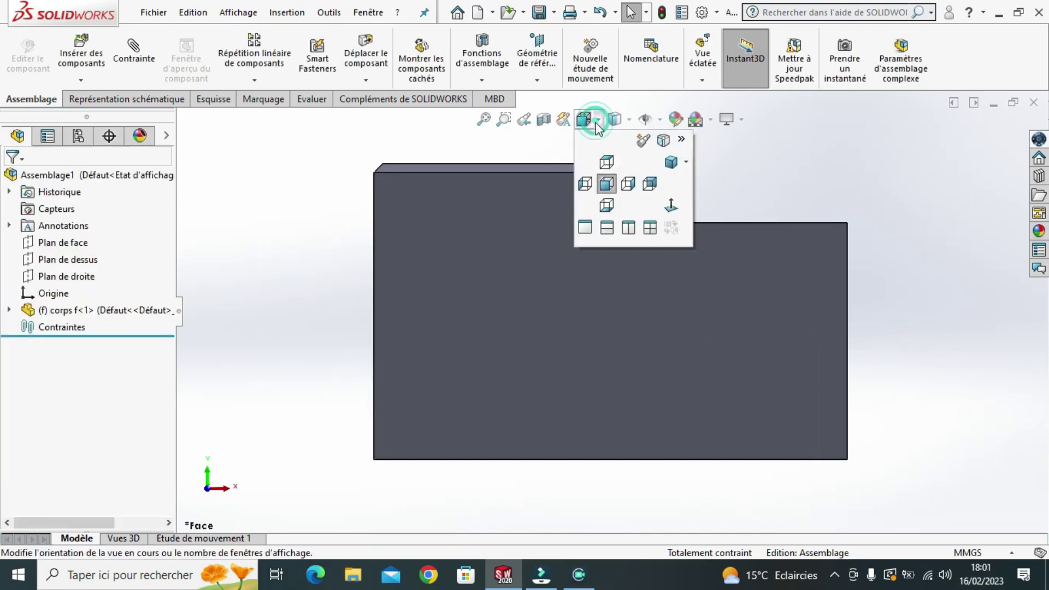
pyautogui.click(672, 163)
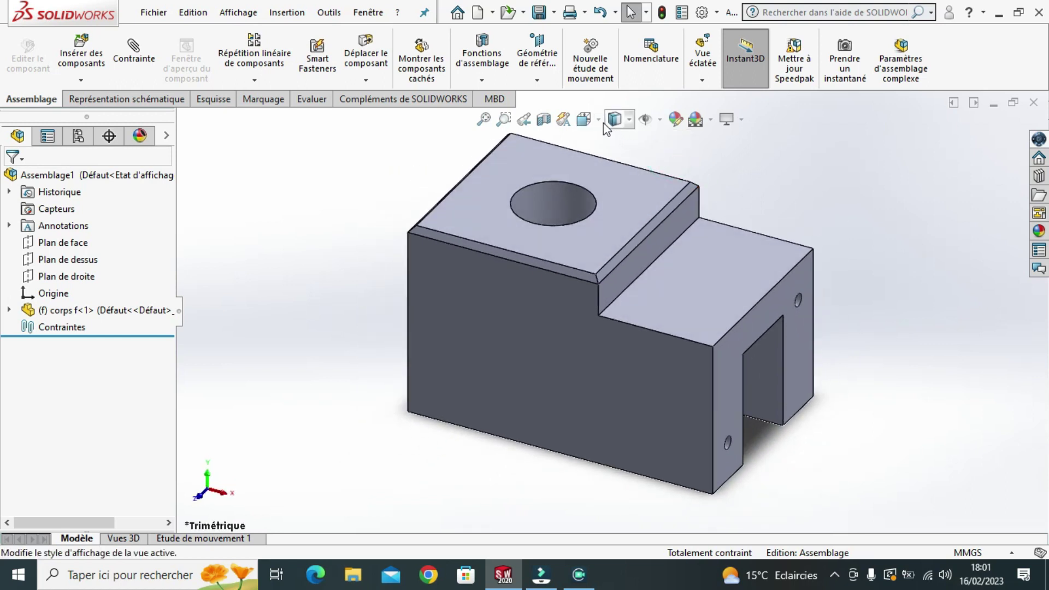
pyautogui.click(584, 119)
pyautogui.click(687, 162)
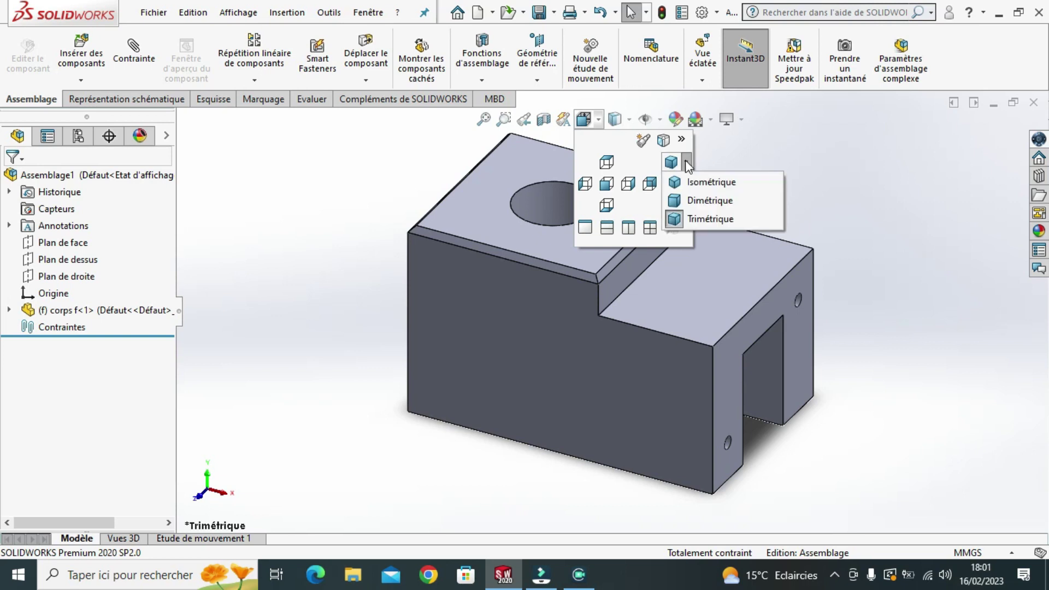
pyautogui.click(695, 220)
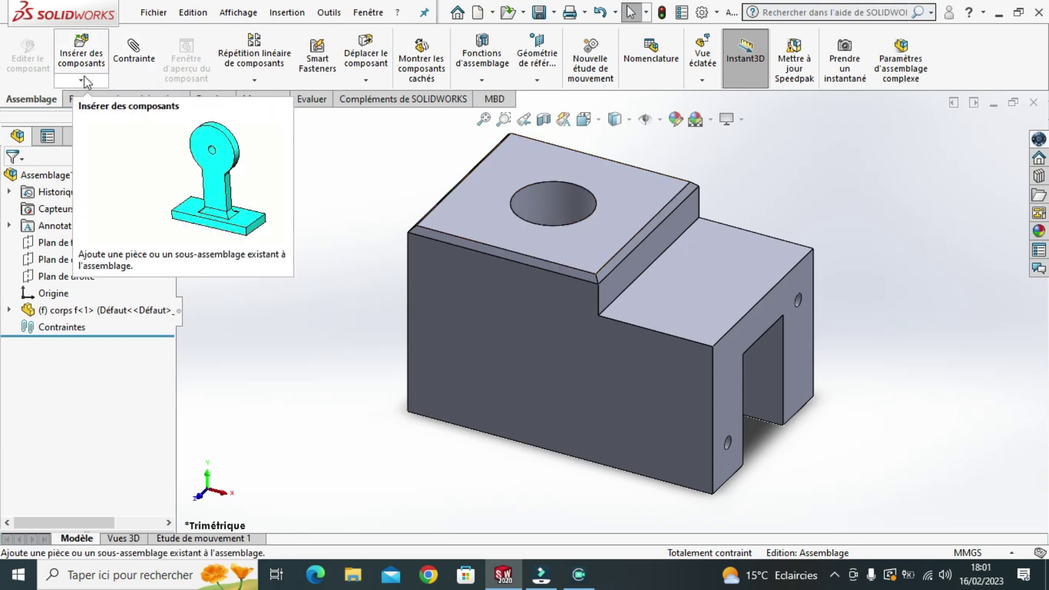
pyautogui.scroll(2, 539, 300)
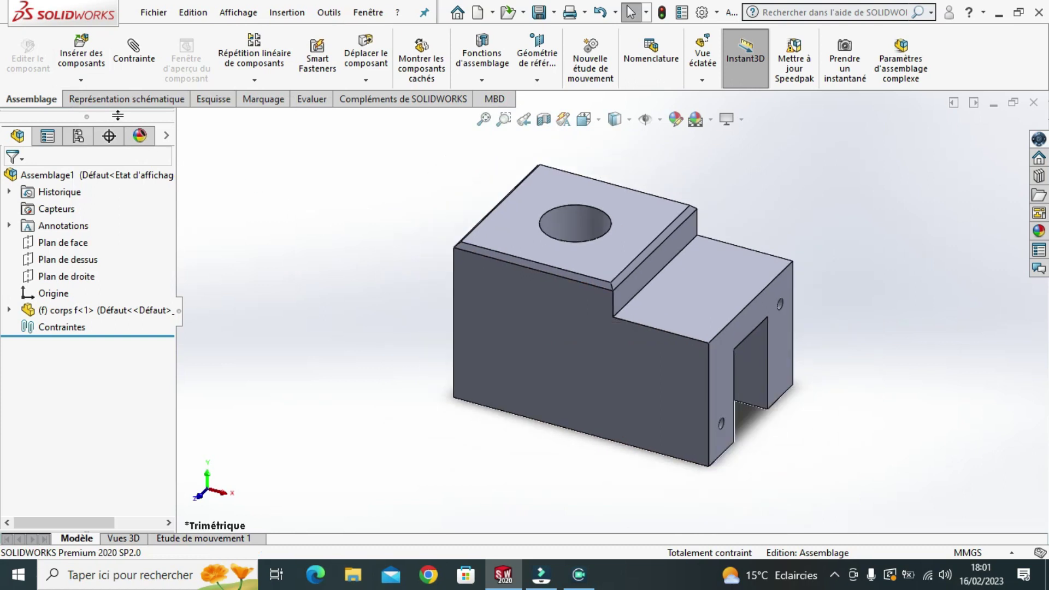
# Start inserting another component and browse the cale reglable parts folder
pyautogui.click(88, 80)
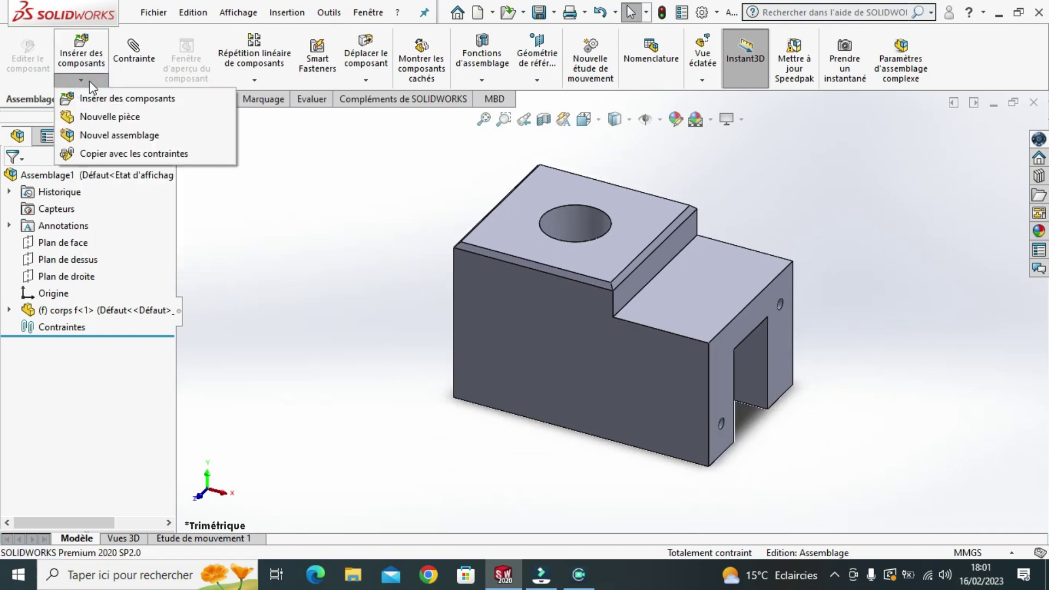
pyautogui.click(98, 96)
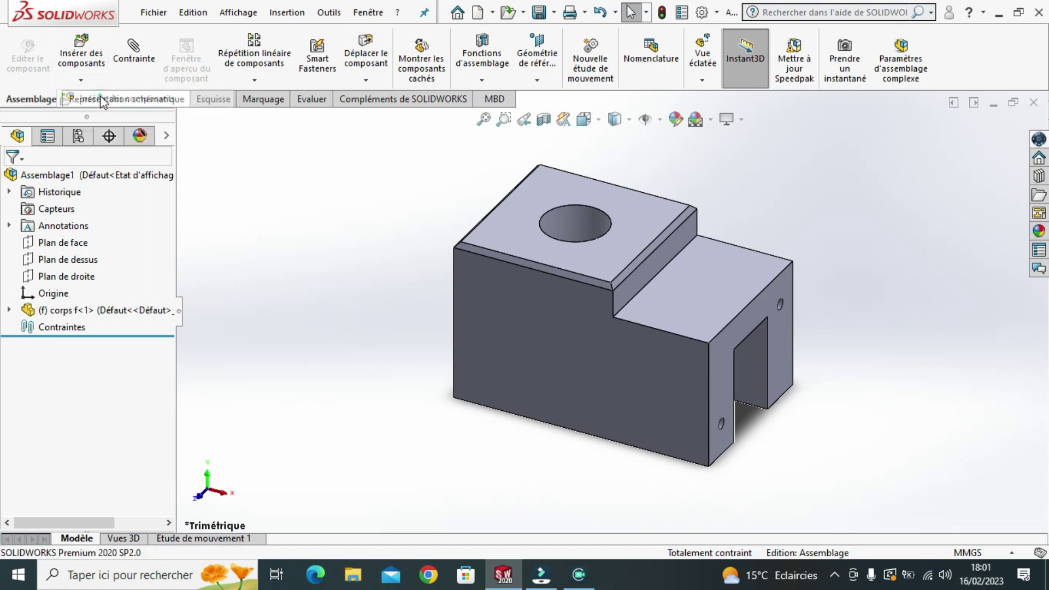
pyautogui.click(78, 464)
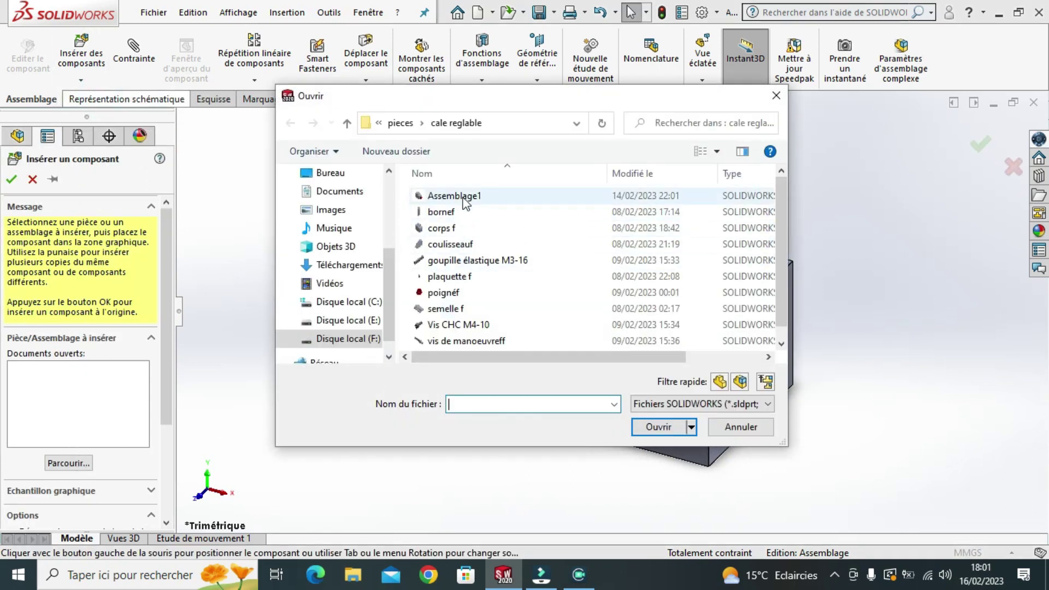
# Insert the semelle f part and place it in front of the body
pyautogui.click(452, 309)
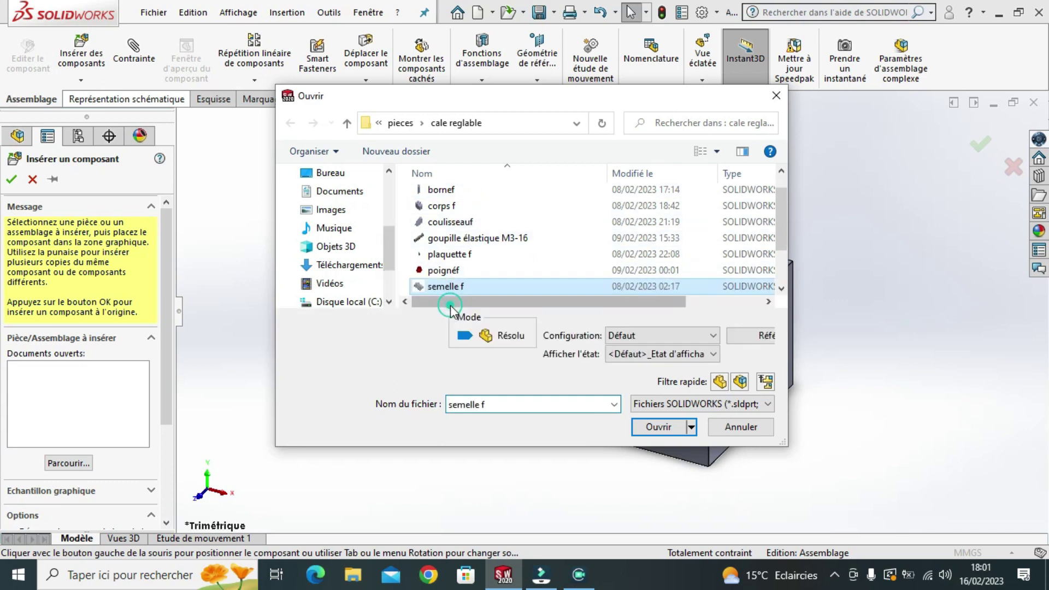
pyautogui.click(665, 429)
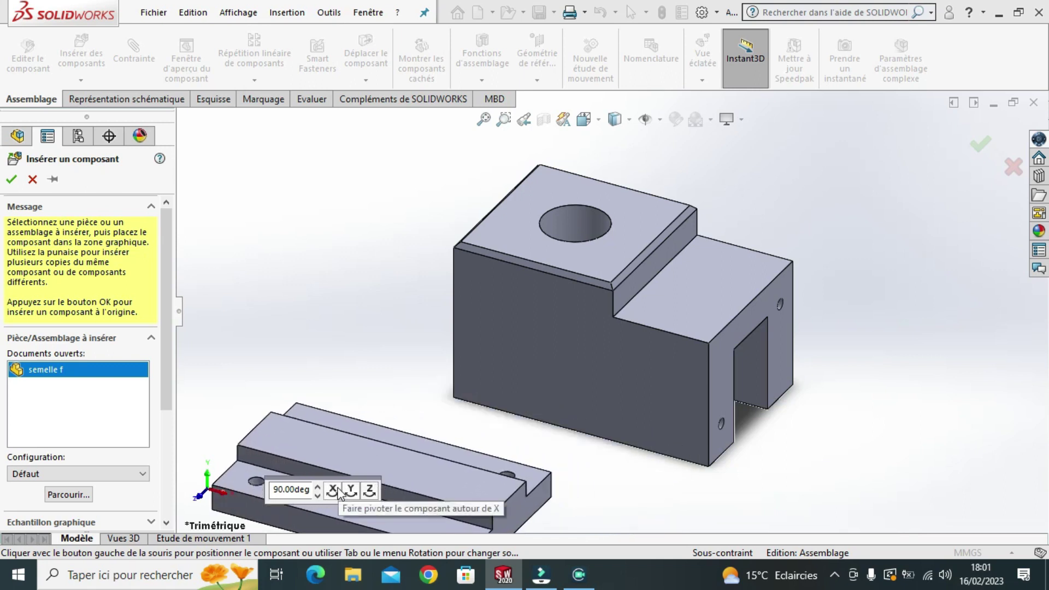
pyautogui.click(419, 458)
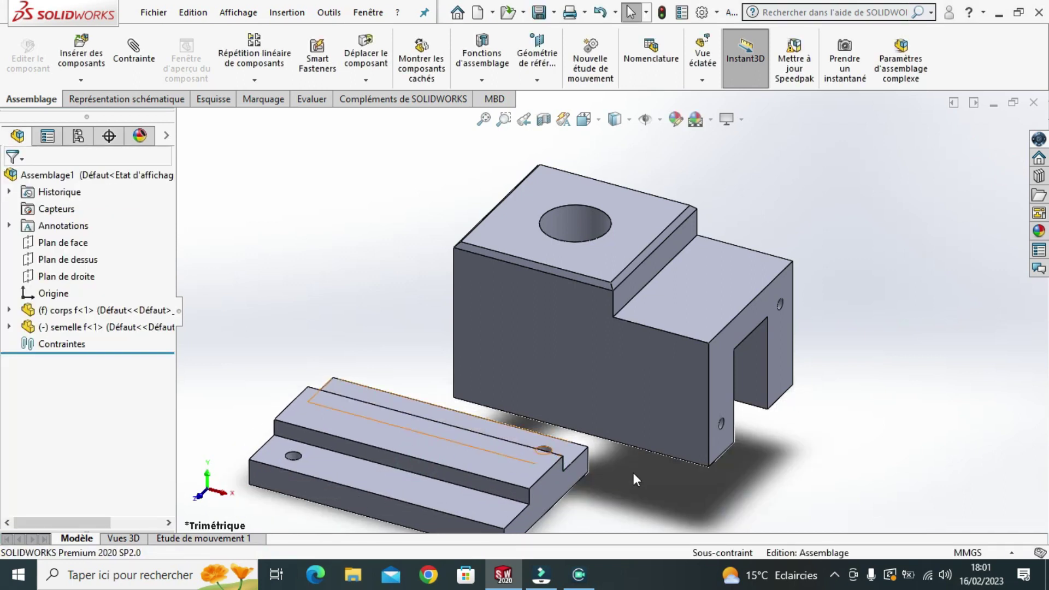
# Zoom to fit, then orbit and zoom in on the underside where semelle f meets corps f
pyautogui.scroll(-2, 741, 360)
pyautogui.press('f')
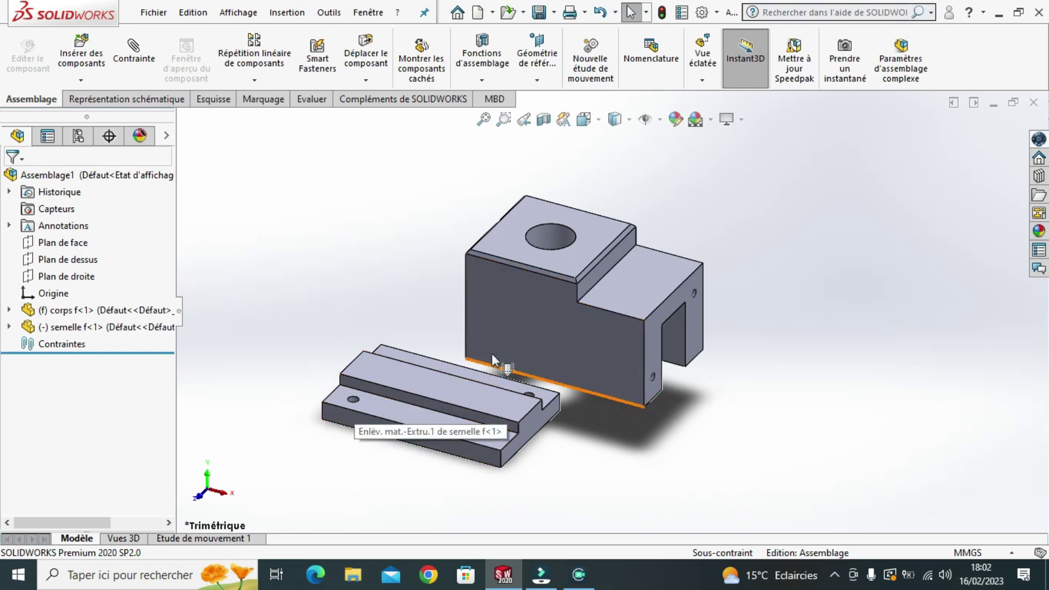
pyautogui.moveTo(684, 435); pyautogui.dragTo(653, 145, button='middle')
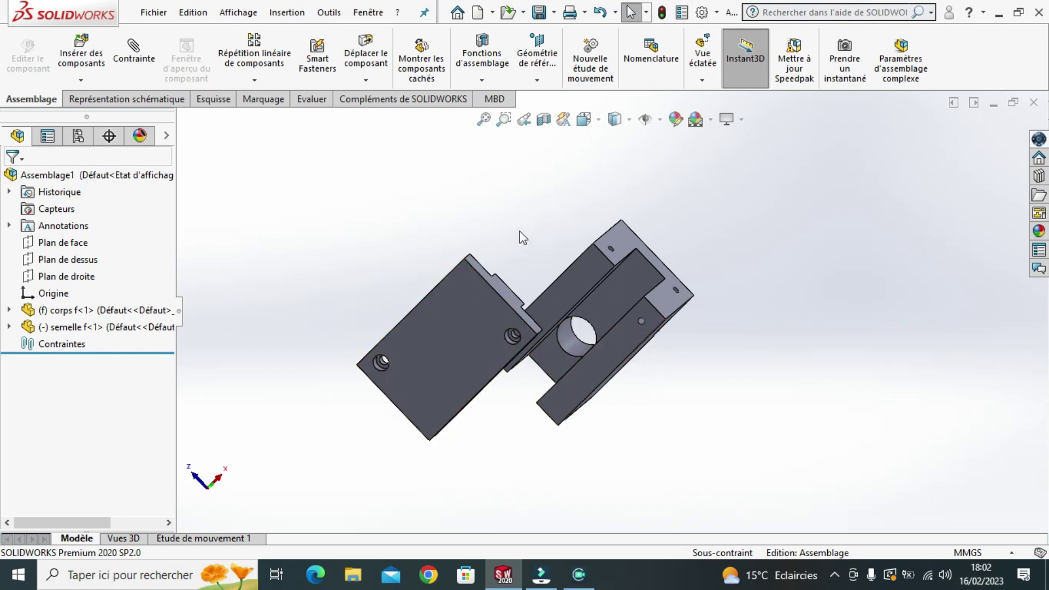
pyautogui.moveTo(522, 237); pyautogui.dragTo(513, 204, button='middle')
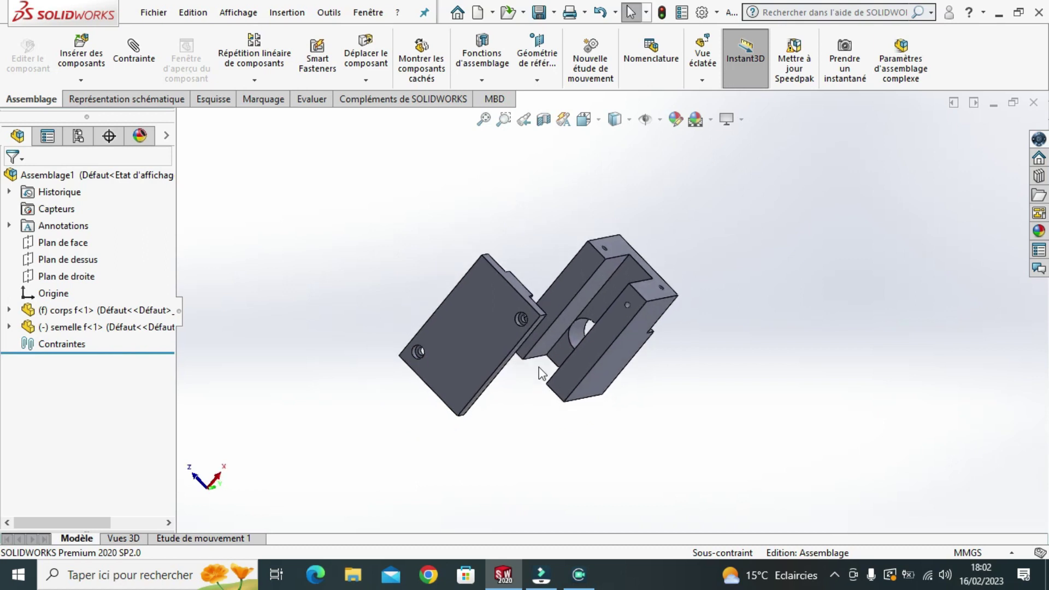
pyautogui.moveTo(525, 409); pyautogui.dragTo(520, 300, button='middle')
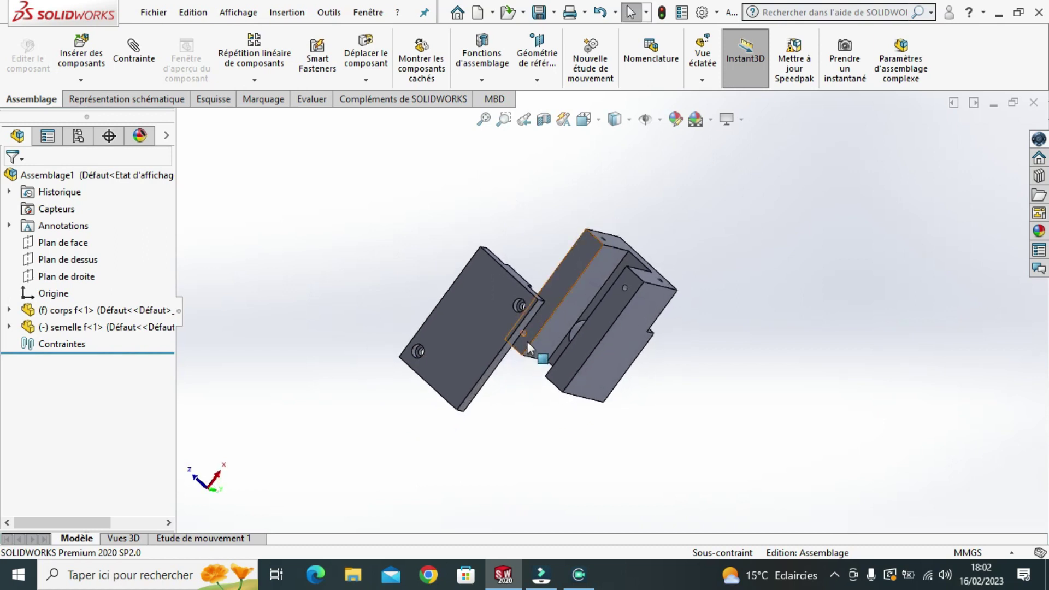
pyautogui.scroll(-2, 556, 341)
pyautogui.scroll(-1, 555, 342)
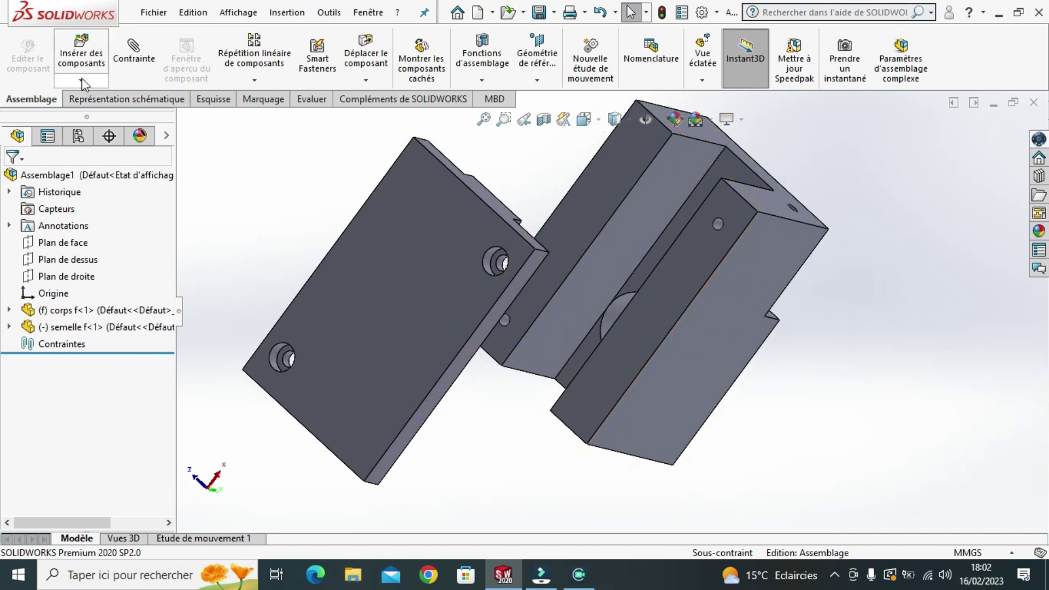
# Mate the corps f tapped hole coaxially with the semelle f counterbore hole
pyautogui.click(140, 64)
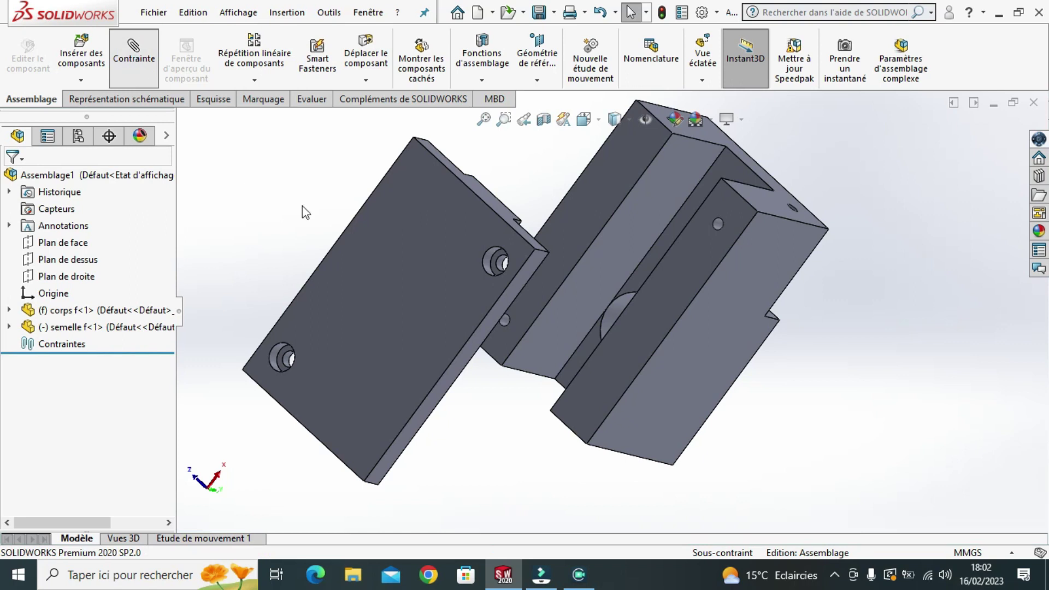
pyautogui.click(721, 229)
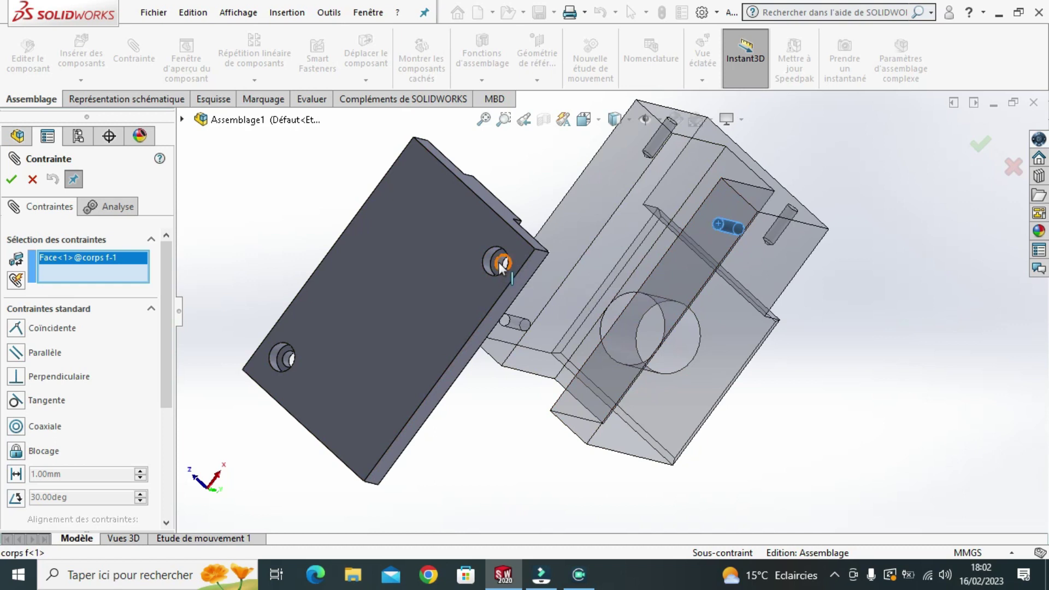
pyautogui.scroll(-1, 500, 262)
pyautogui.scroll(-2, 499, 263)
pyautogui.scroll(-2, 500, 262)
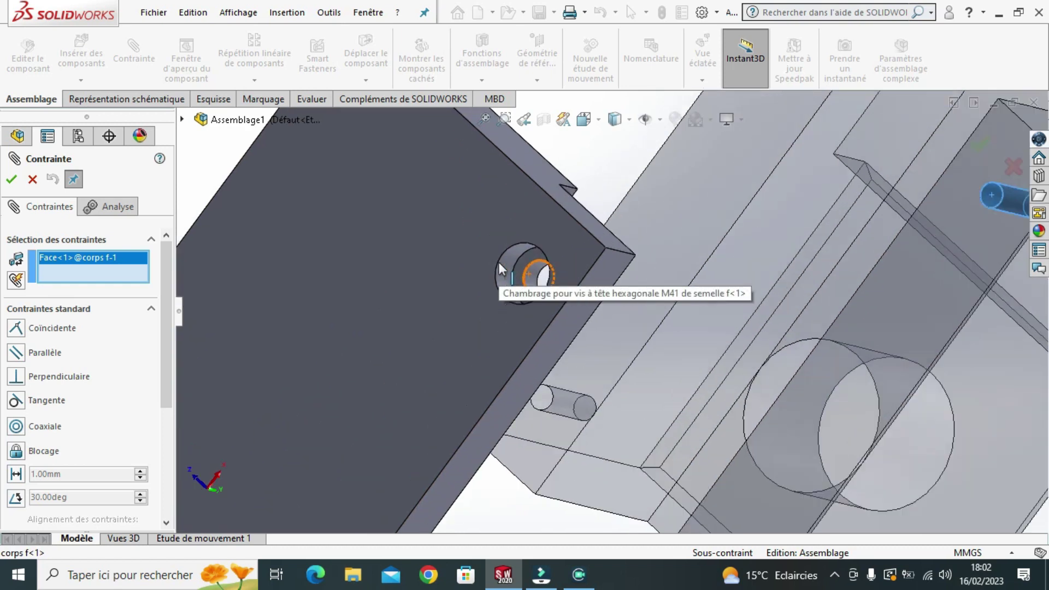
pyautogui.scroll(-1, 500, 265)
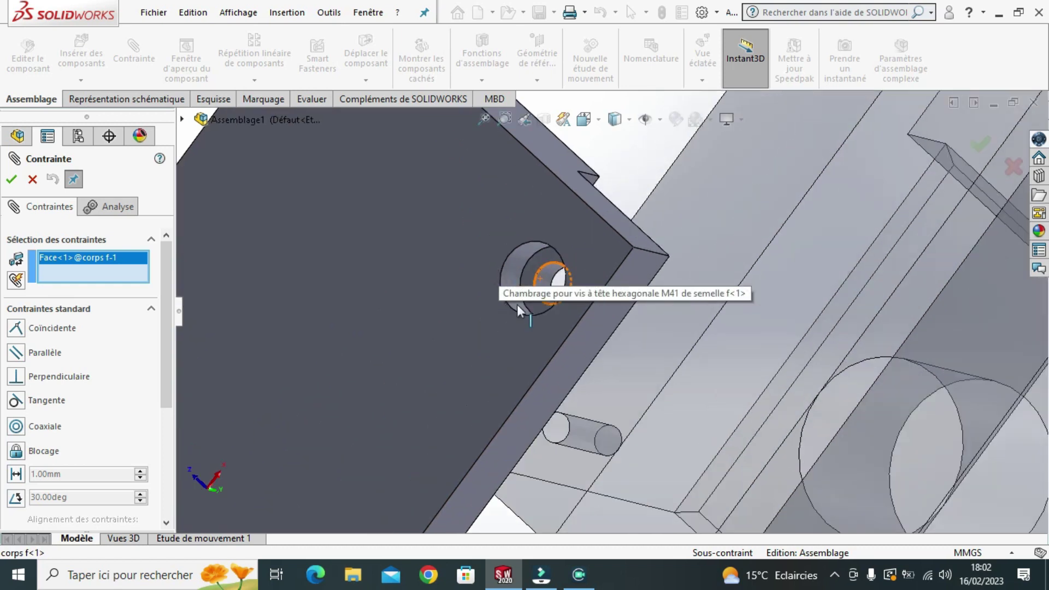
pyautogui.click(549, 282)
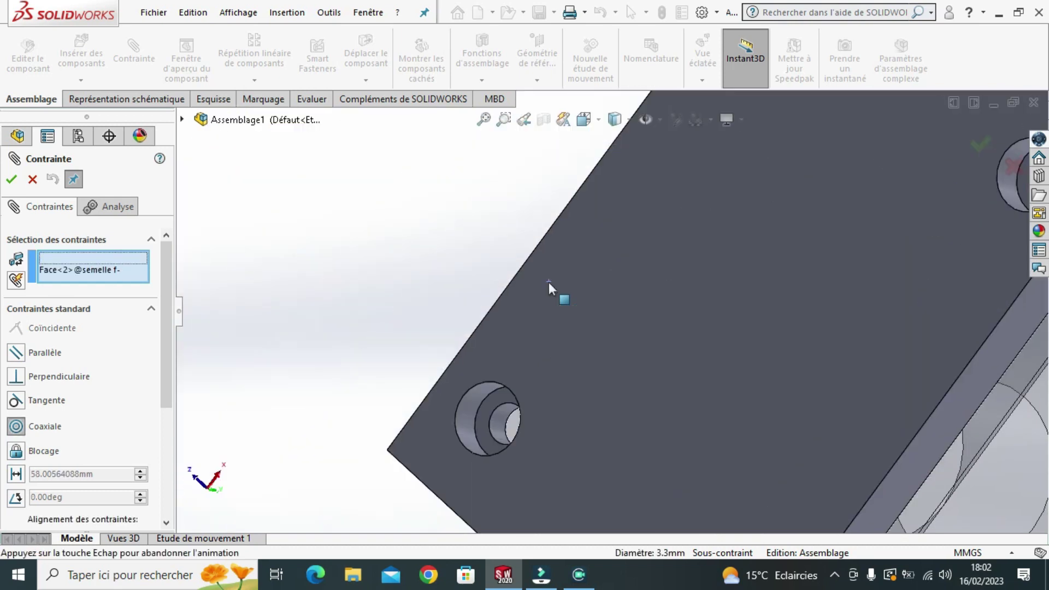
pyautogui.scroll(1, 637, 305)
pyautogui.scroll(3, 637, 305)
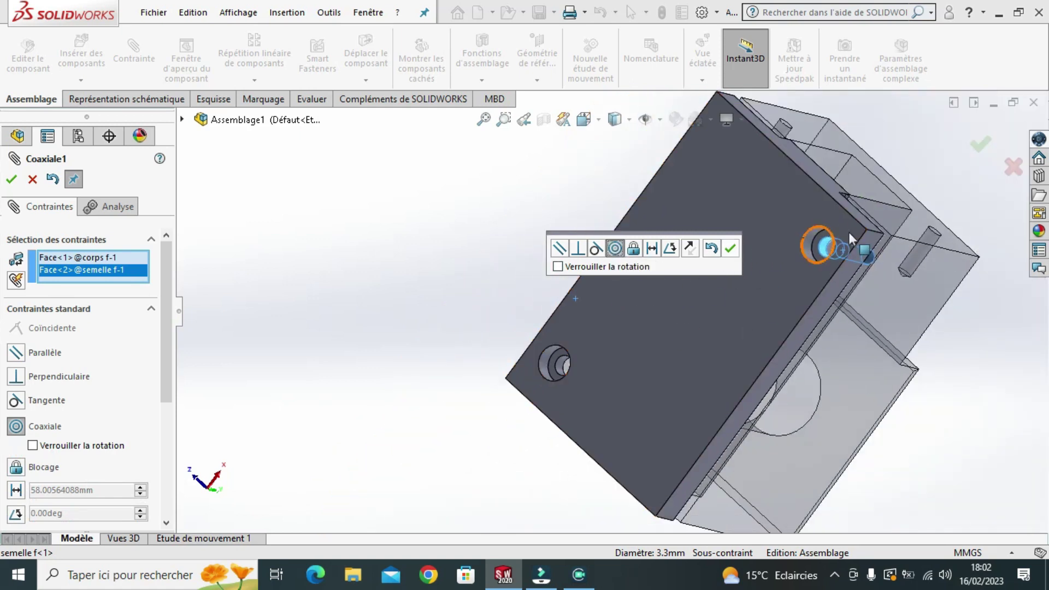
pyautogui.click(731, 249)
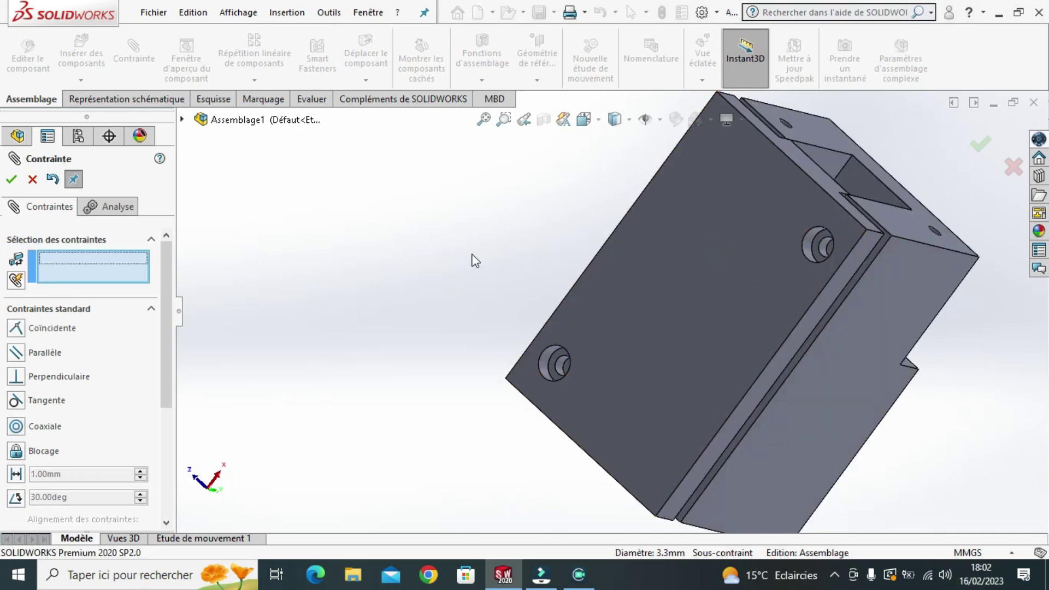
# Spin semelle f about its first coaxial mate to line up the second holes
pyautogui.click(625, 345)
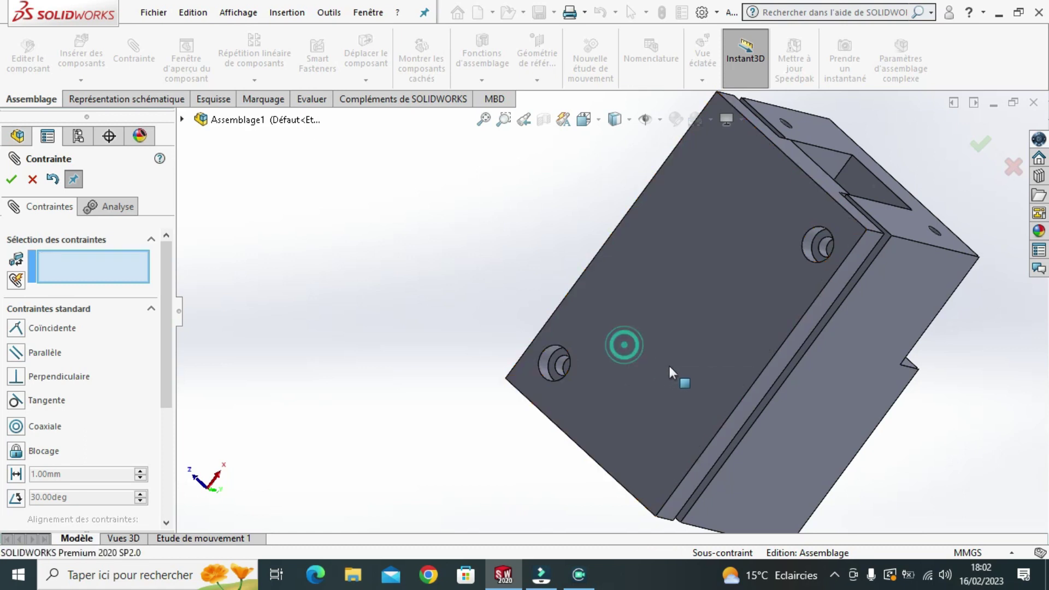
pyautogui.moveTo(785, 424)
pyautogui.mouseDown()
pyautogui.moveTo(630, 389)
pyautogui.moveTo(694, 411)
pyautogui.moveTo(548, 346)
pyautogui.moveTo(619, 347)
pyautogui.moveTo(644, 375)
pyautogui.moveTo(726, 409)
pyautogui.moveTo(539, 337)
pyautogui.mouseUp()
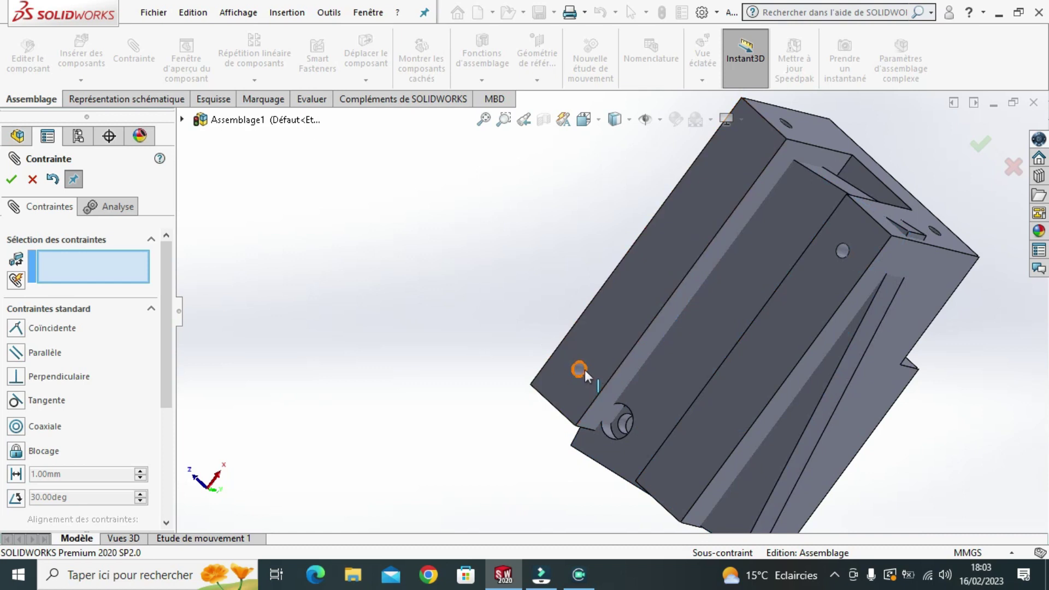
pyautogui.scroll(-2, 484, 343)
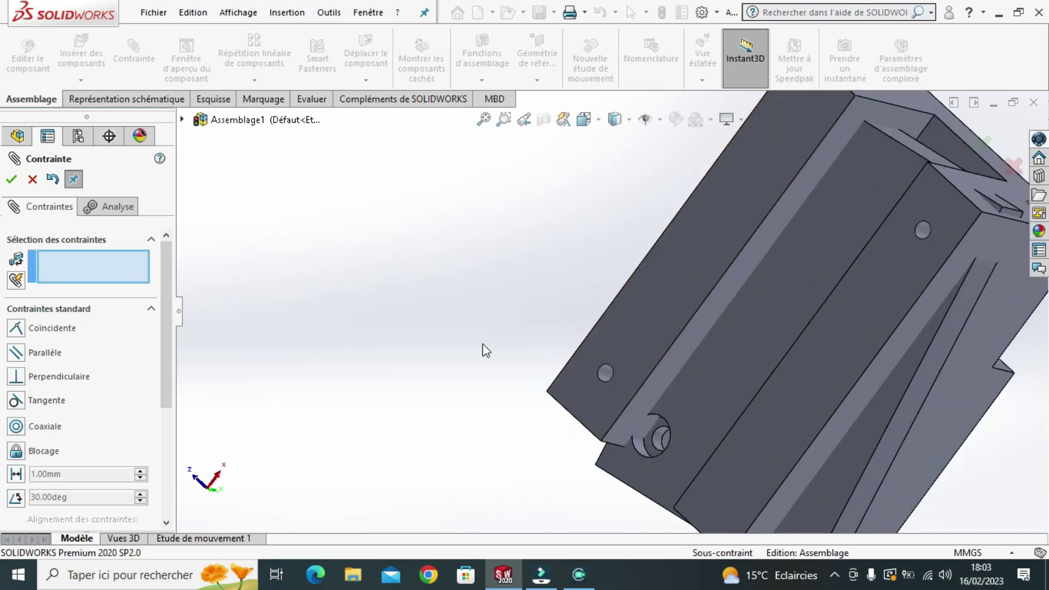
pyautogui.scroll(-2, 484, 344)
pyautogui.scroll(3, 483, 344)
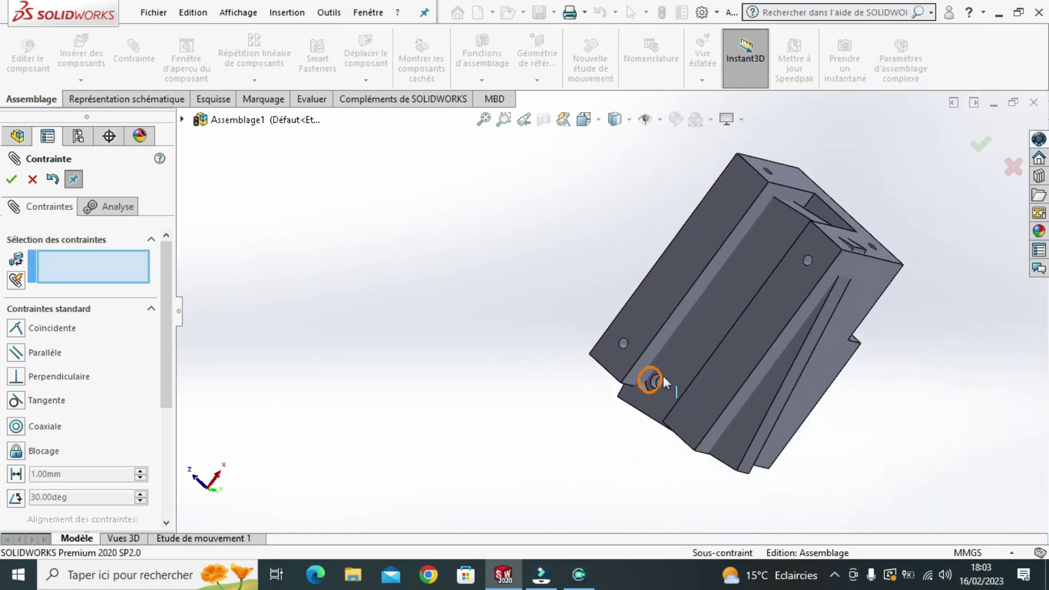
pyautogui.scroll(-1, 667, 363)
pyautogui.scroll(-2, 667, 363)
pyautogui.scroll(-2, 667, 362)
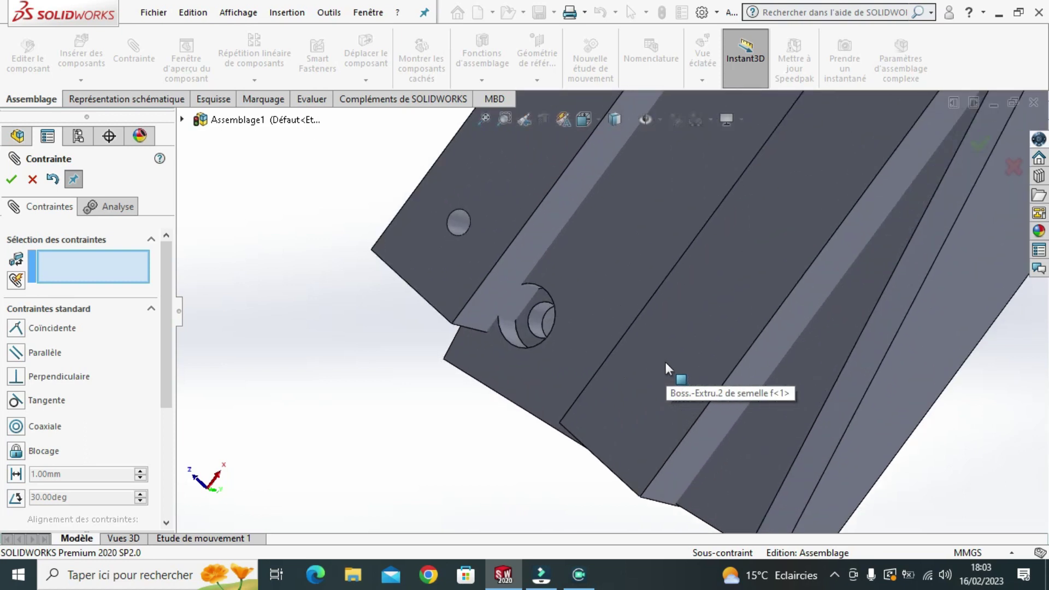
# Add a second coaxial mate, Coaxiale2, between another corps f hole and semelle f hole
pyautogui.click(457, 225)
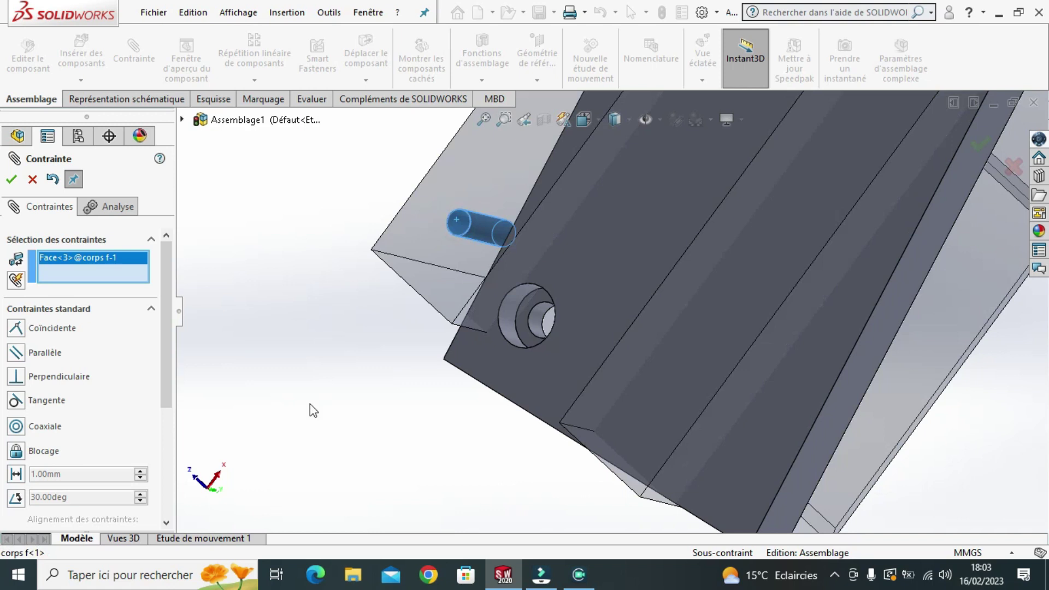
pyautogui.click(536, 324)
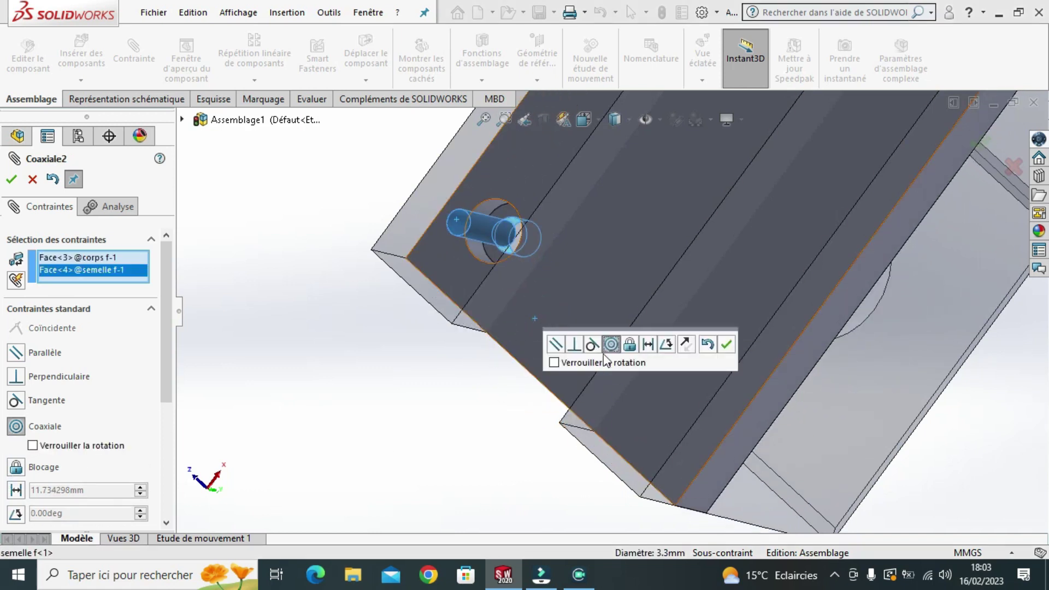
pyautogui.click(727, 344)
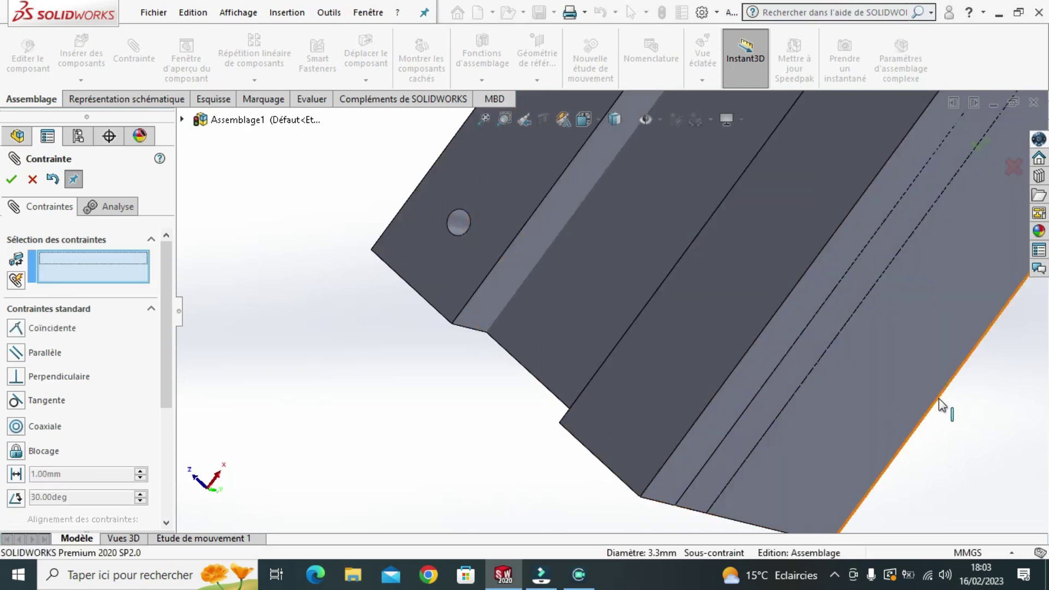
# Slide semelle f along the body and orbit to expose the mating side faces
pyautogui.scroll(2, 522, 323)
pyautogui.scroll(2, 522, 323)
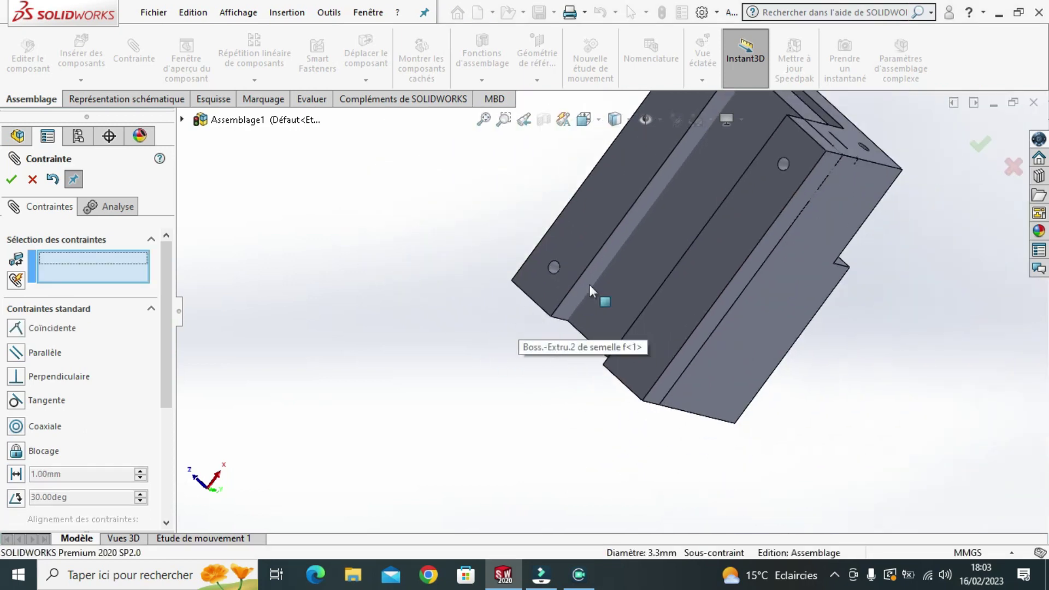
pyautogui.click(675, 247)
pyautogui.moveTo(556, 245)
pyautogui.mouseDown()
pyautogui.moveTo(523, 240)
pyautogui.moveTo(675, 235)
pyautogui.moveTo(480, 246)
pyautogui.moveTo(625, 235)
pyautogui.mouseUp()
pyautogui.moveTo(539, 235); pyautogui.dragTo(508, 230)
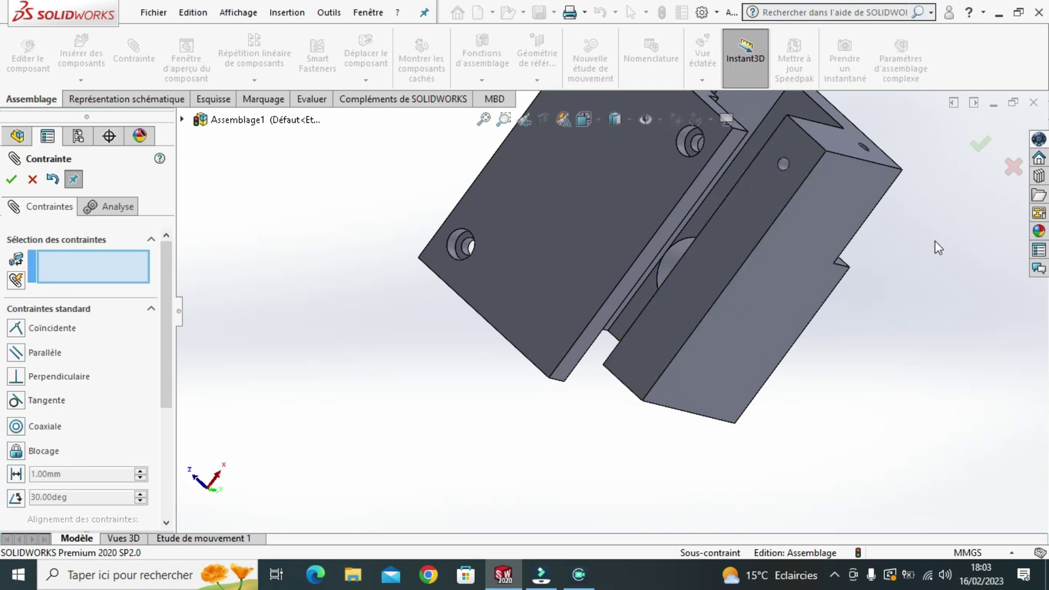
pyautogui.moveTo(936, 240); pyautogui.dragTo(834, 257, button='middle')
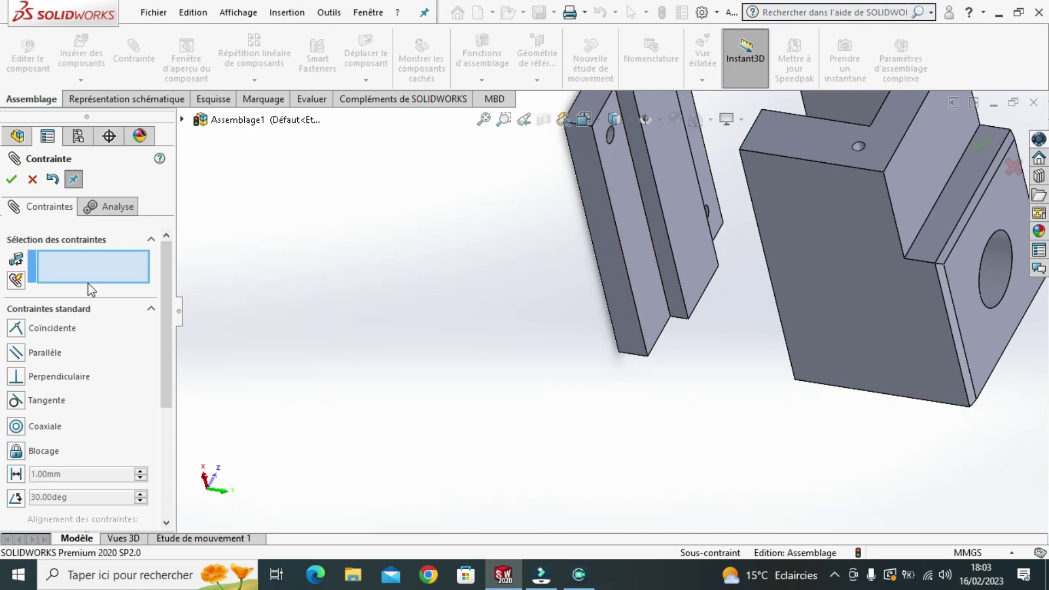
# Make the semelle f side face coincident with the corps f face, then close the mate
pyautogui.click(626, 194)
pyautogui.moveTo(402, 251); pyautogui.dragTo(589, 343, button='middle')
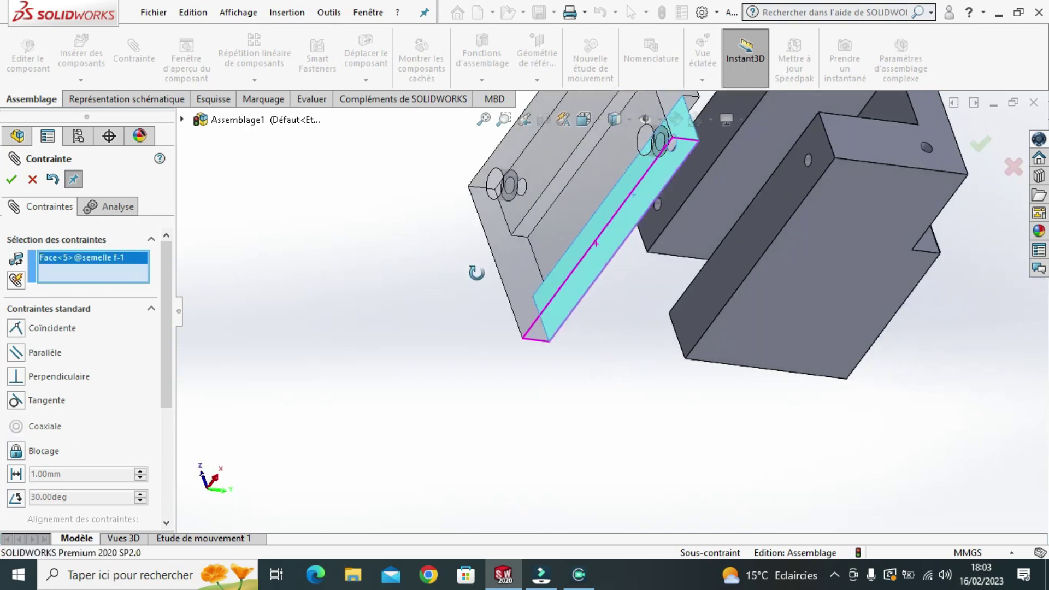
pyautogui.click(700, 249)
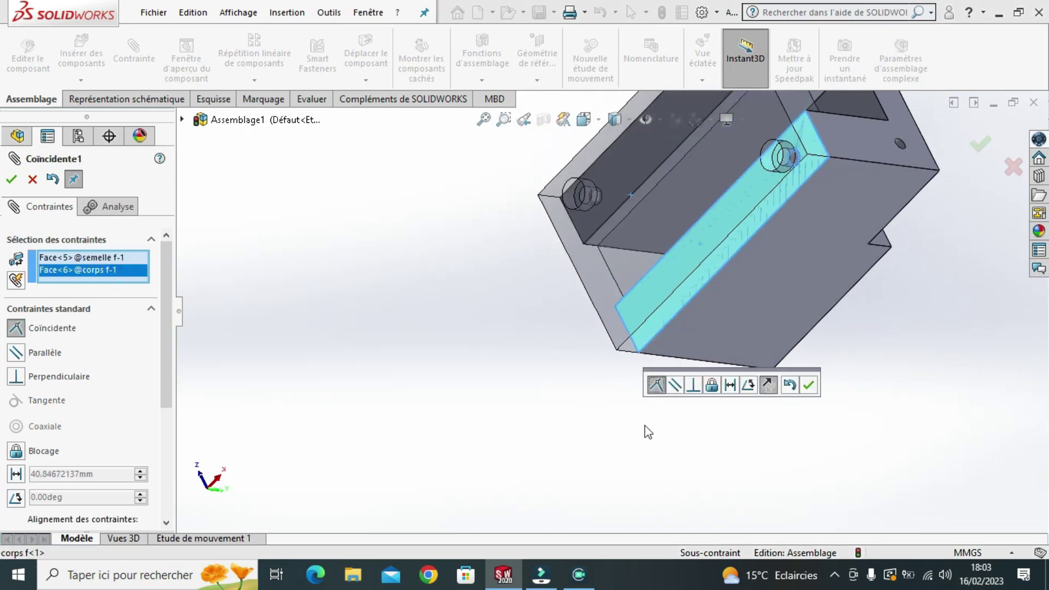
pyautogui.click(809, 386)
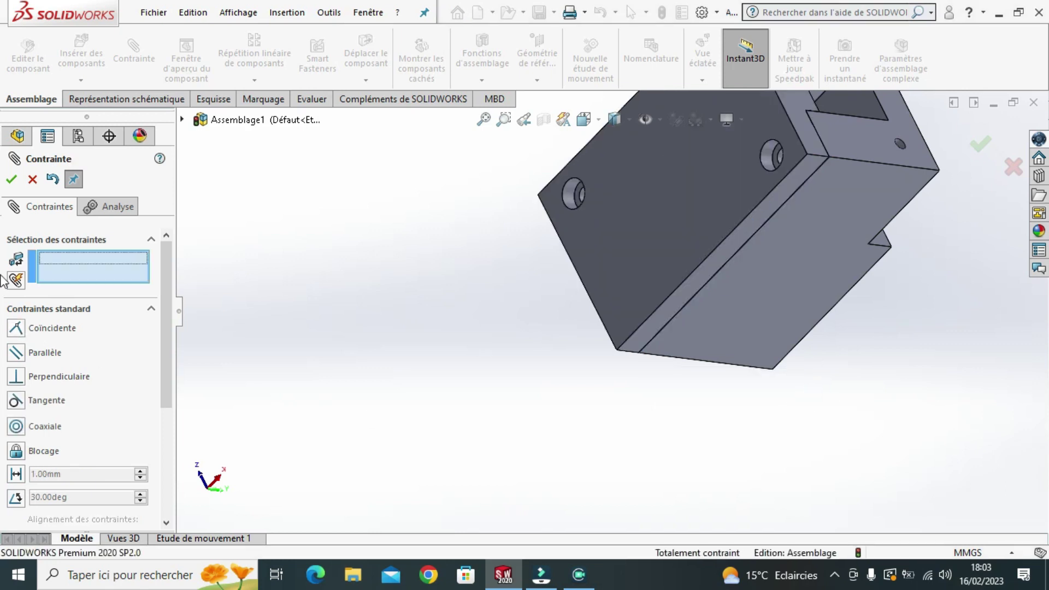
pyautogui.click(12, 179)
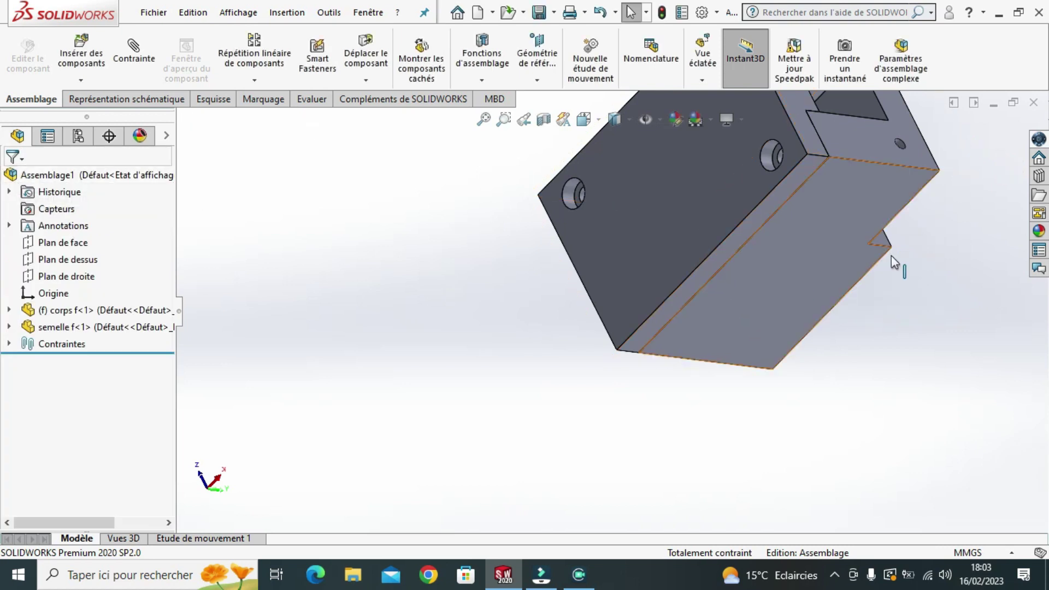
pyautogui.hotkey('ctrl', '7')
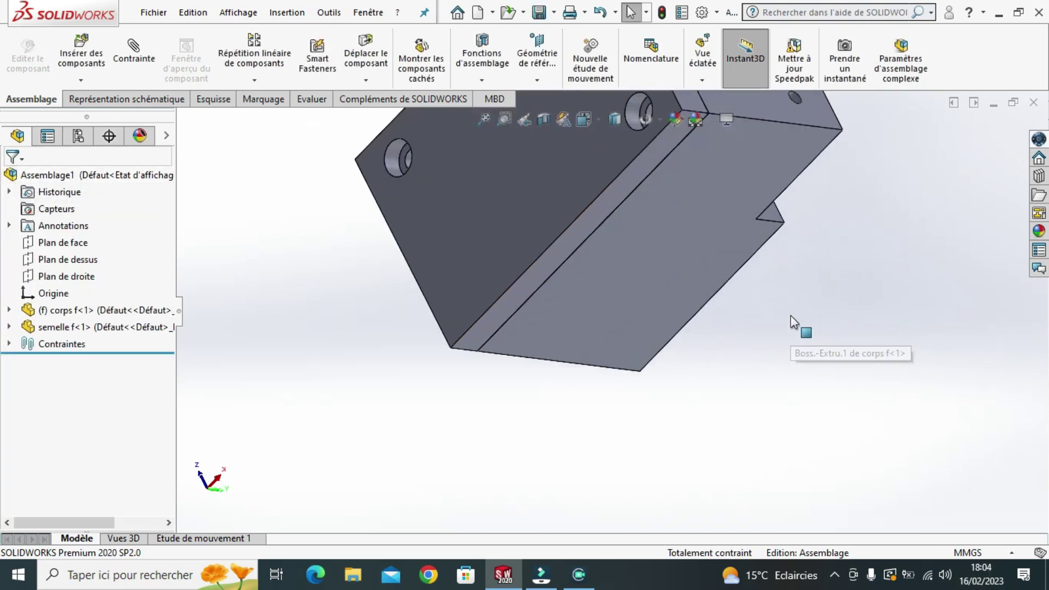
pyautogui.moveTo(784, 228); pyautogui.dragTo(664, 175, button='middle')
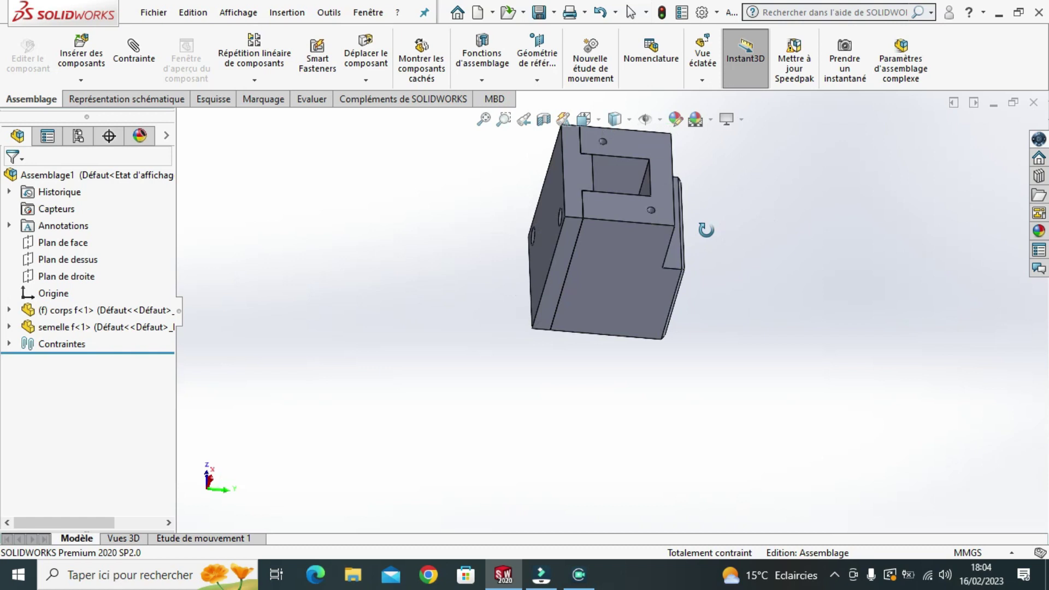
pyautogui.moveTo(782, 368); pyautogui.dragTo(736, 222, button='middle')
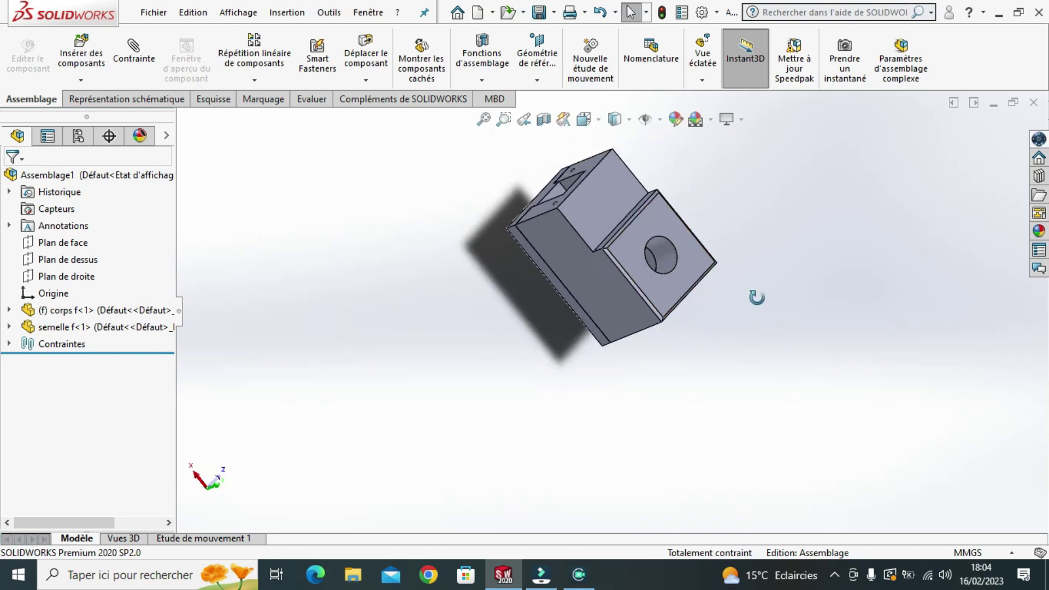
pyautogui.moveTo(608, 422); pyautogui.dragTo(664, 408, button='middle')
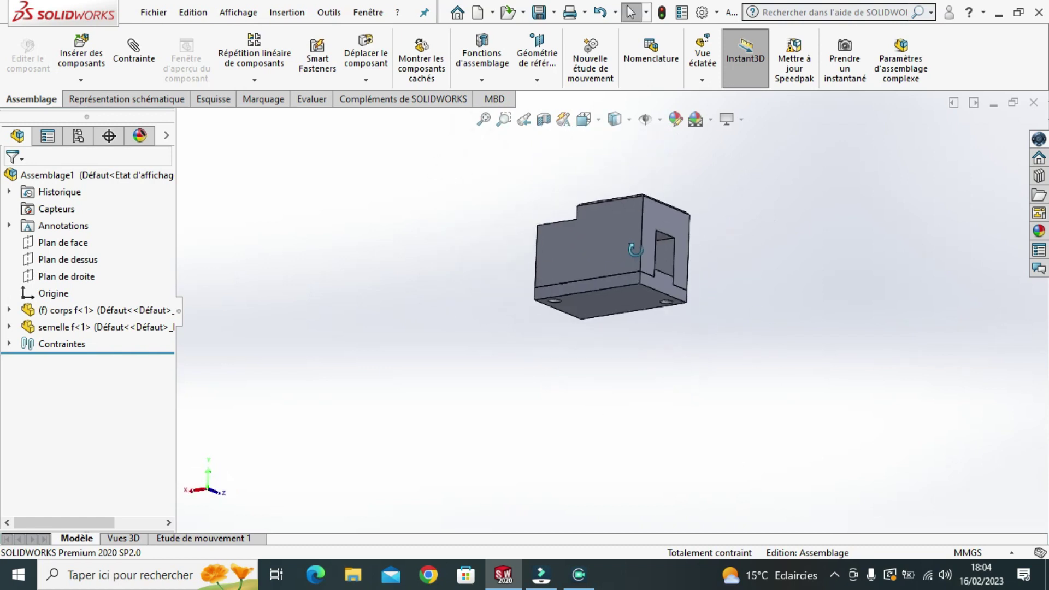
pyautogui.moveTo(661, 372); pyautogui.dragTo(658, 308, button='middle')
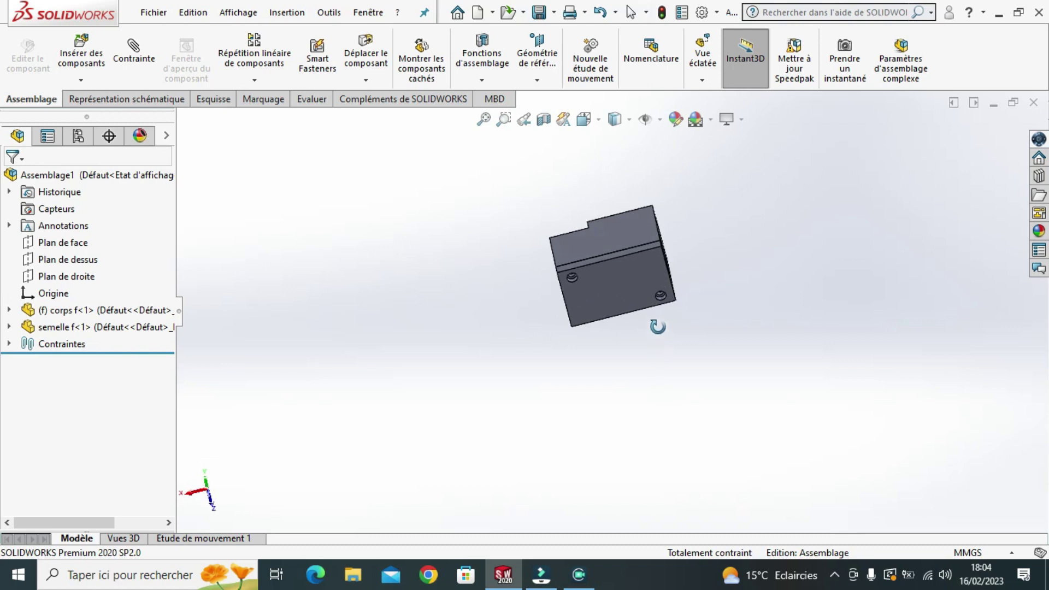
pyautogui.scroll(-1, 658, 301)
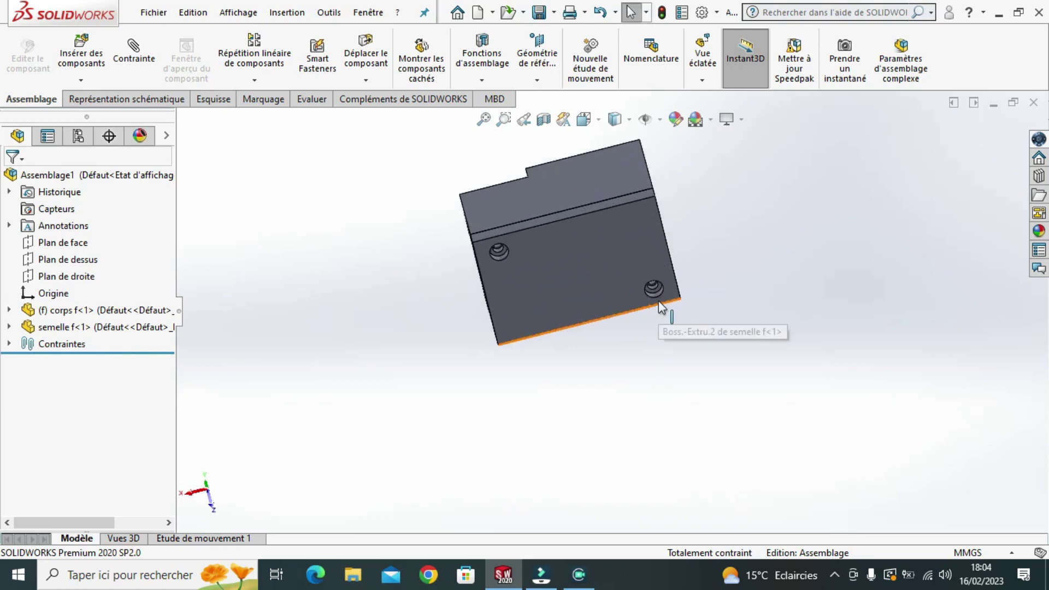
pyautogui.scroll(-3, 658, 300)
pyautogui.scroll(-2, 658, 300)
pyautogui.moveTo(730, 214); pyautogui.dragTo(680, 390, button='middle')
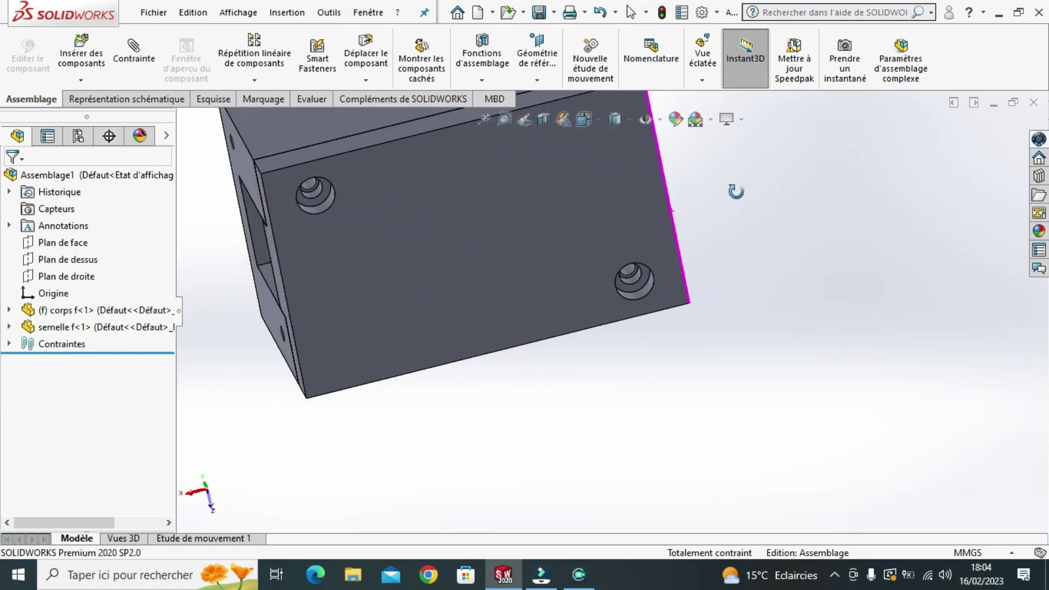
# Insert a Vis CHC M4-10 screw, rotating it about Y and Z before placing it
pyautogui.click(90, 80)
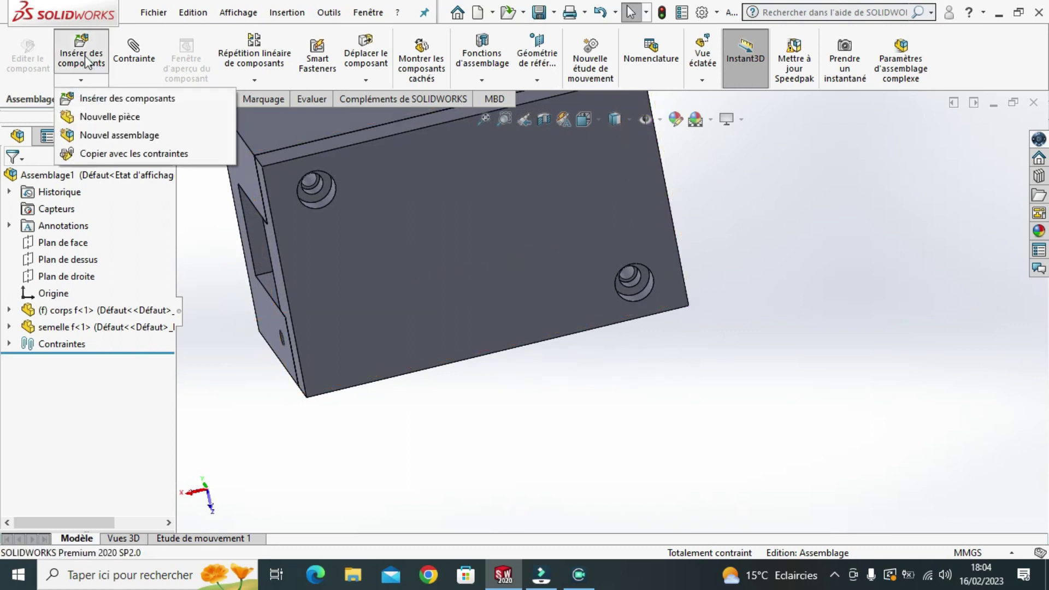
pyautogui.click(78, 463)
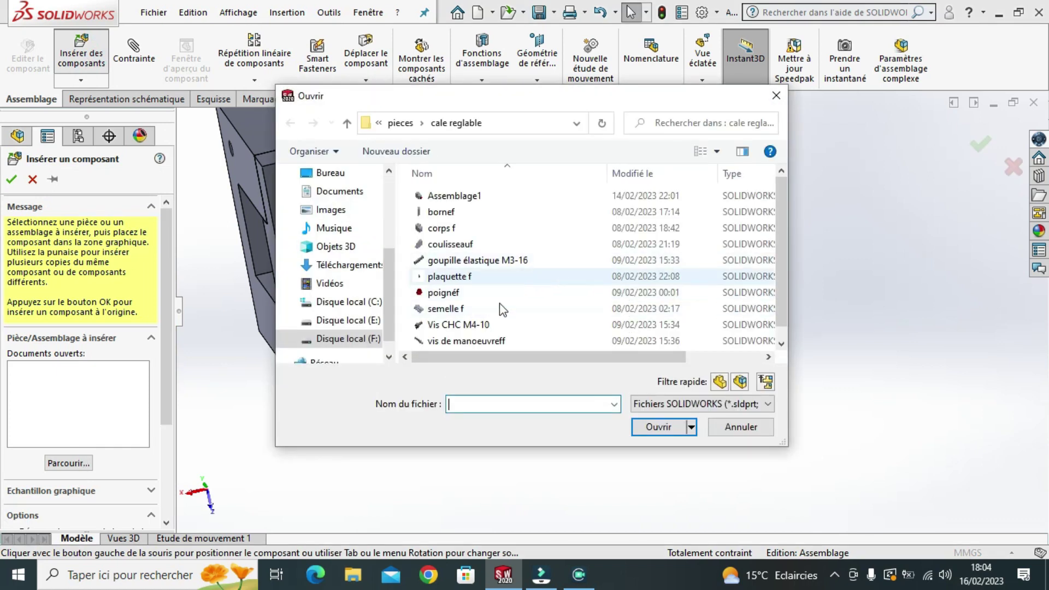
pyautogui.click(486, 328)
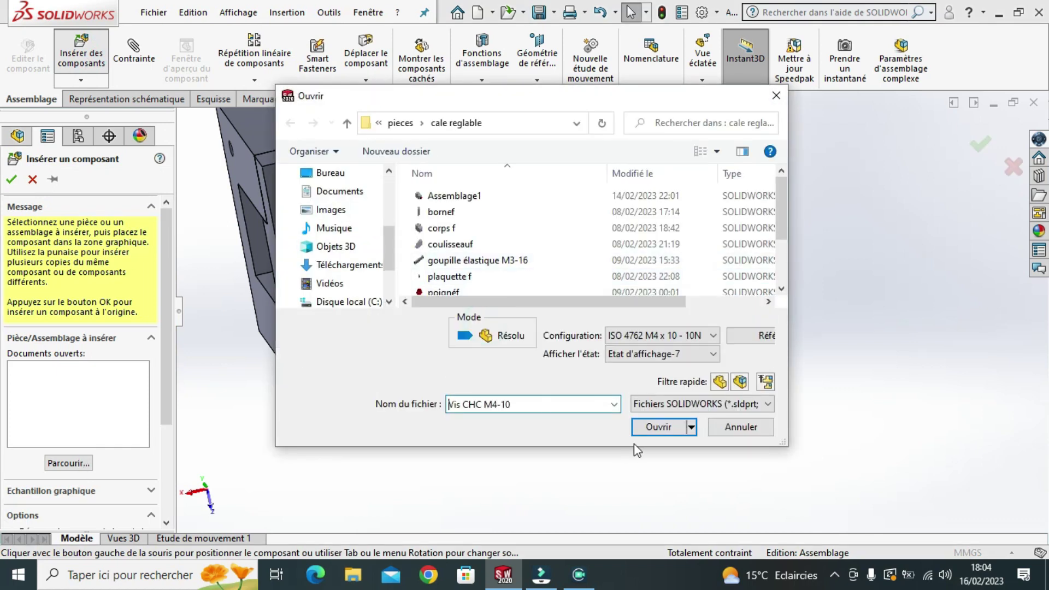
pyautogui.click(661, 428)
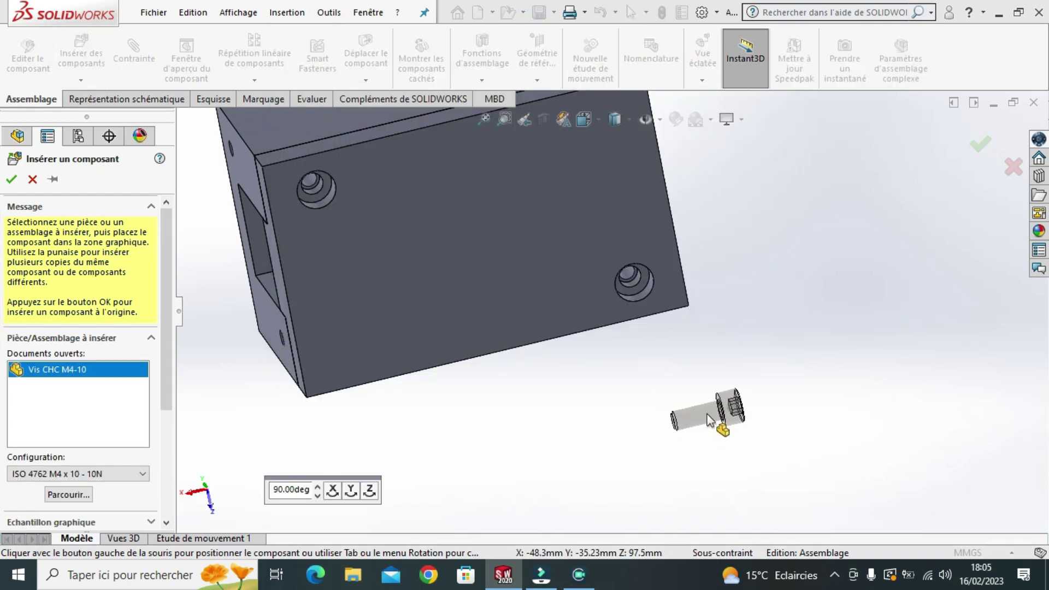
pyautogui.click(352, 495)
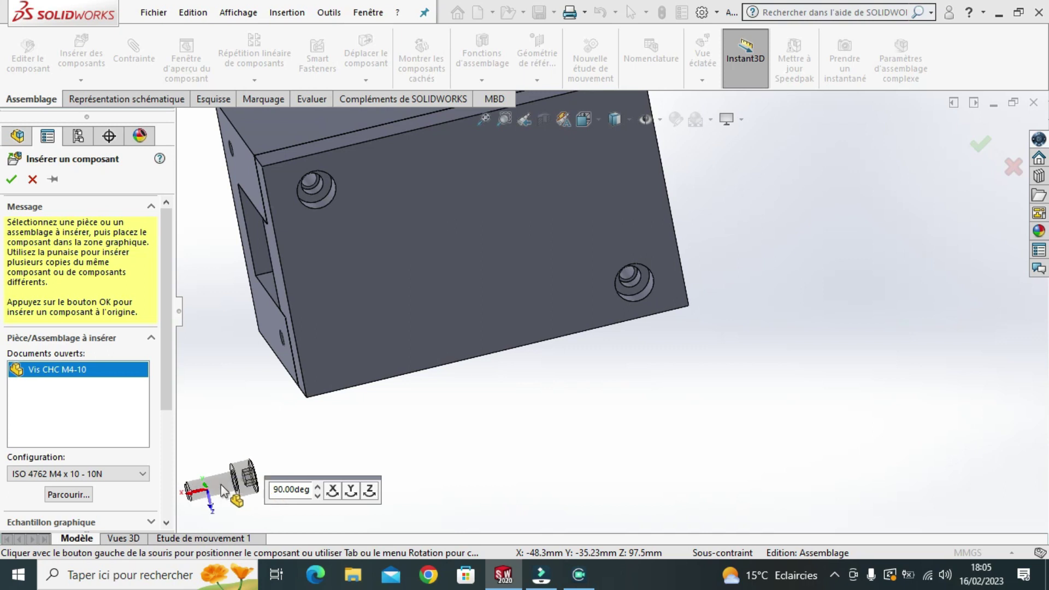
pyautogui.click(353, 492)
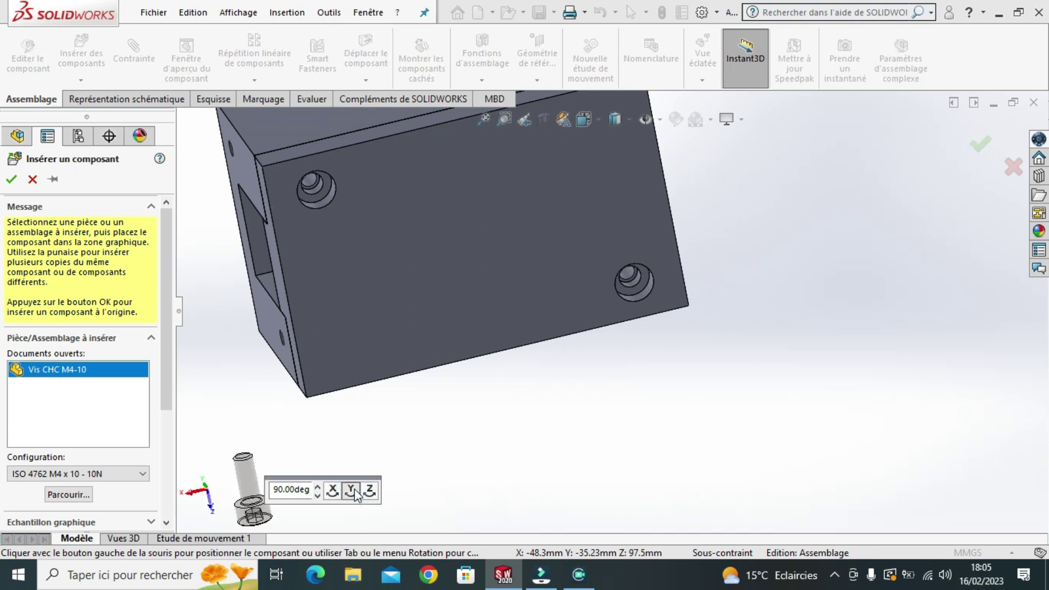
pyautogui.click(352, 492)
pyautogui.click(353, 492)
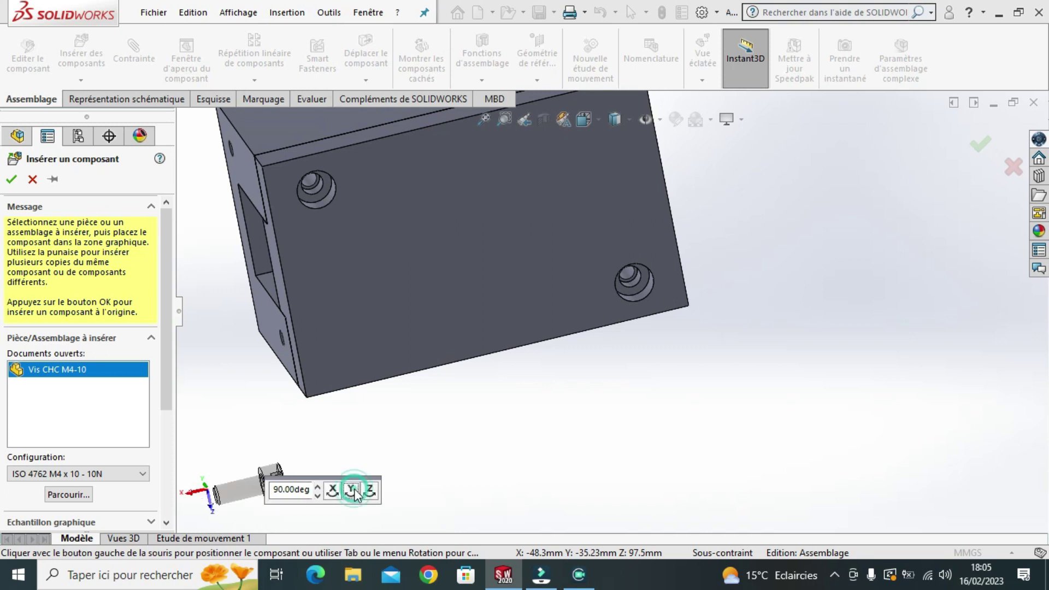
pyautogui.click(369, 491)
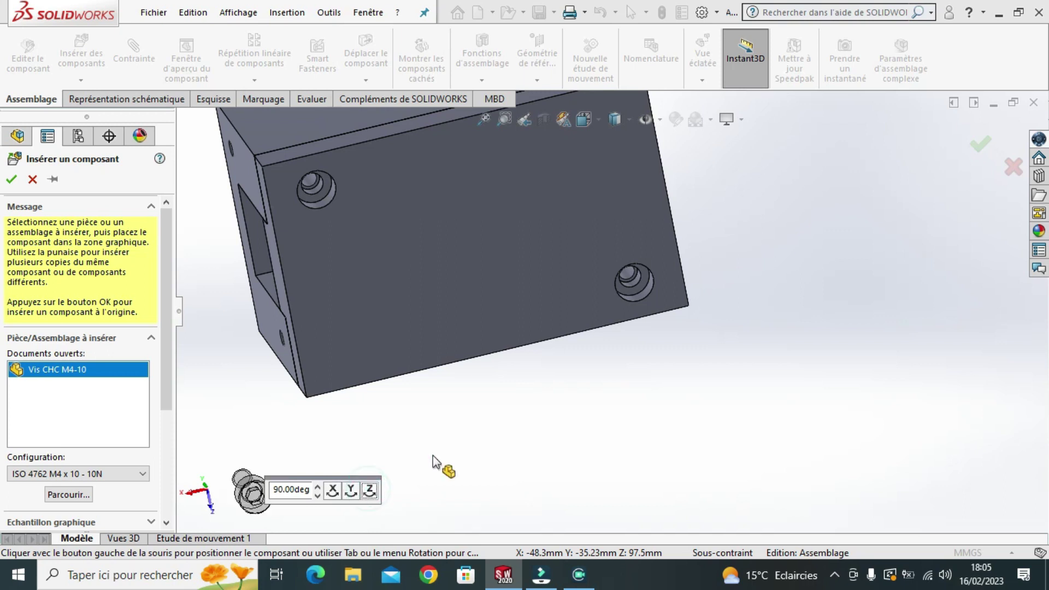
pyautogui.click(672, 402)
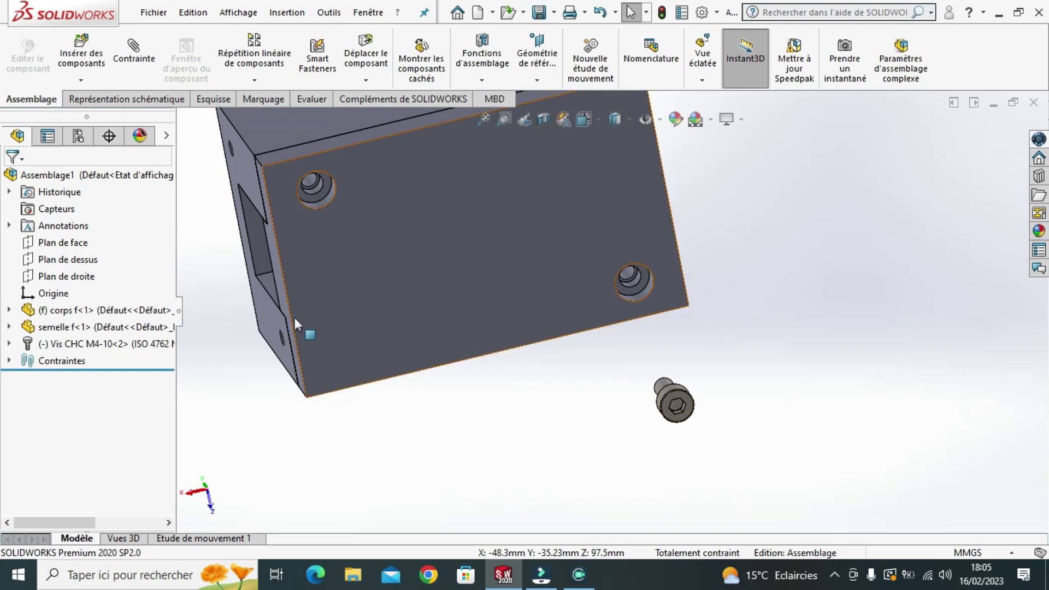
# Insert another Vis CHC M4-10 screw, turned 90° end-on, below the block
pyautogui.click(81, 80)
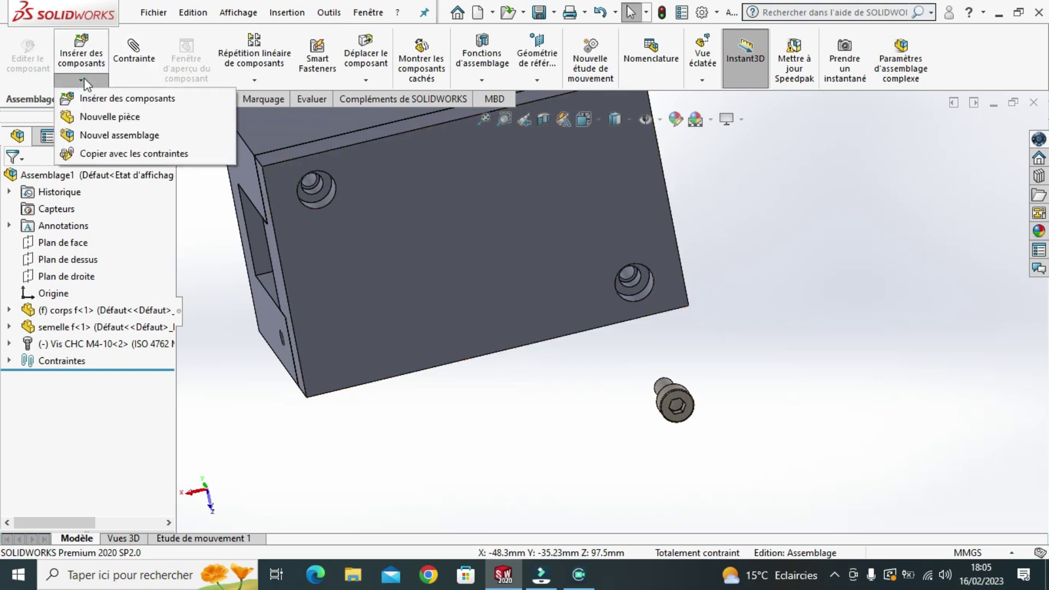
pyautogui.click(67, 63)
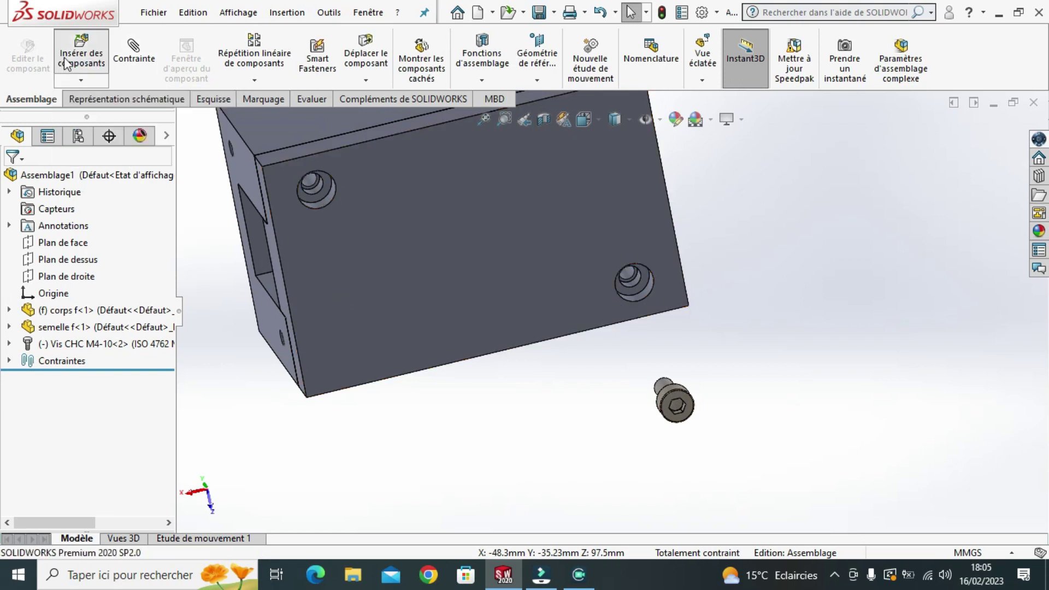
pyautogui.click(87, 459)
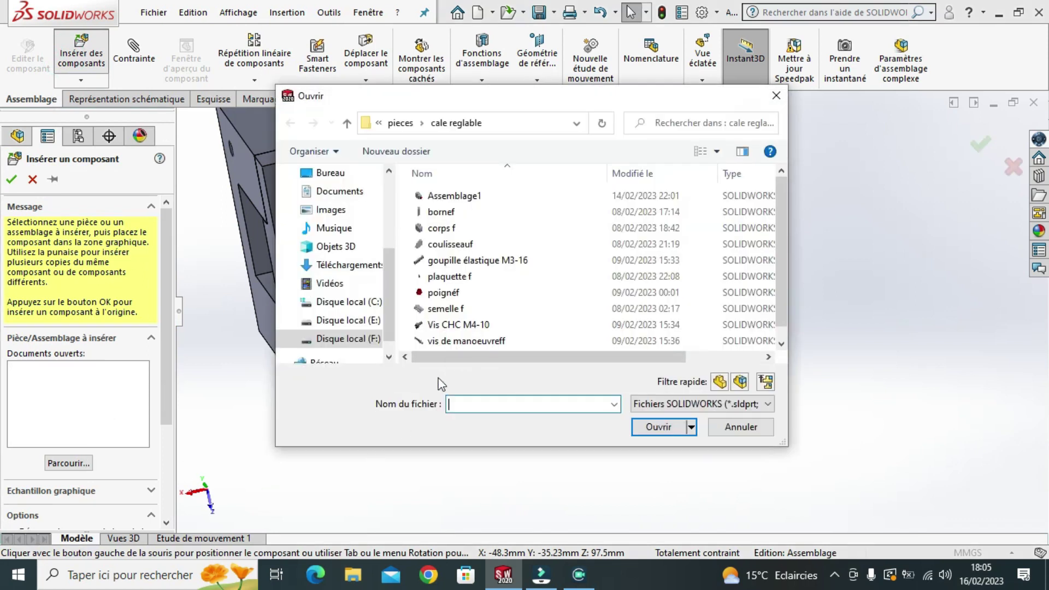
pyautogui.click(652, 427)
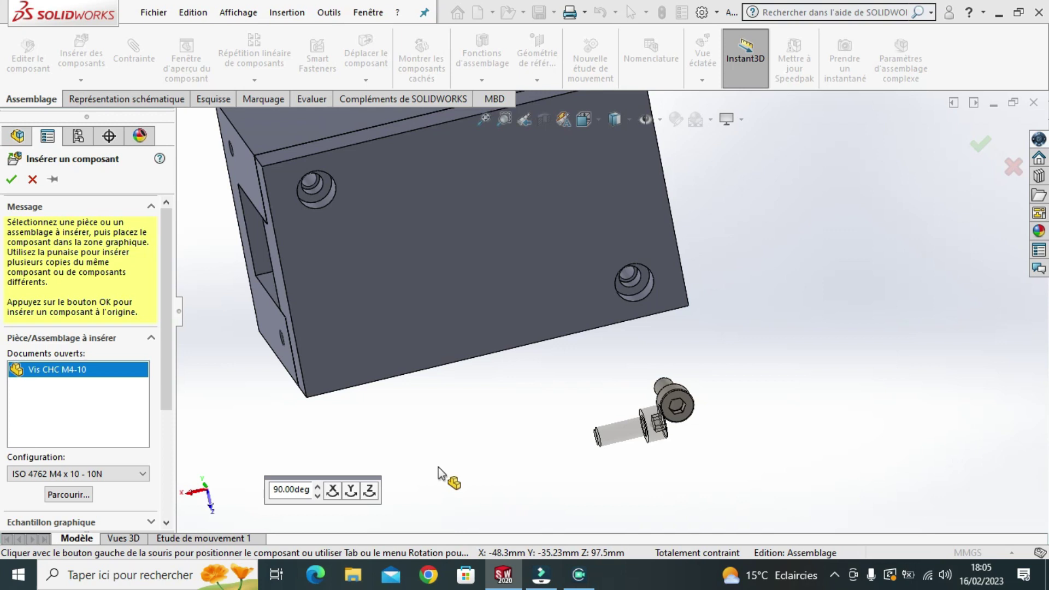
pyautogui.click(370, 490)
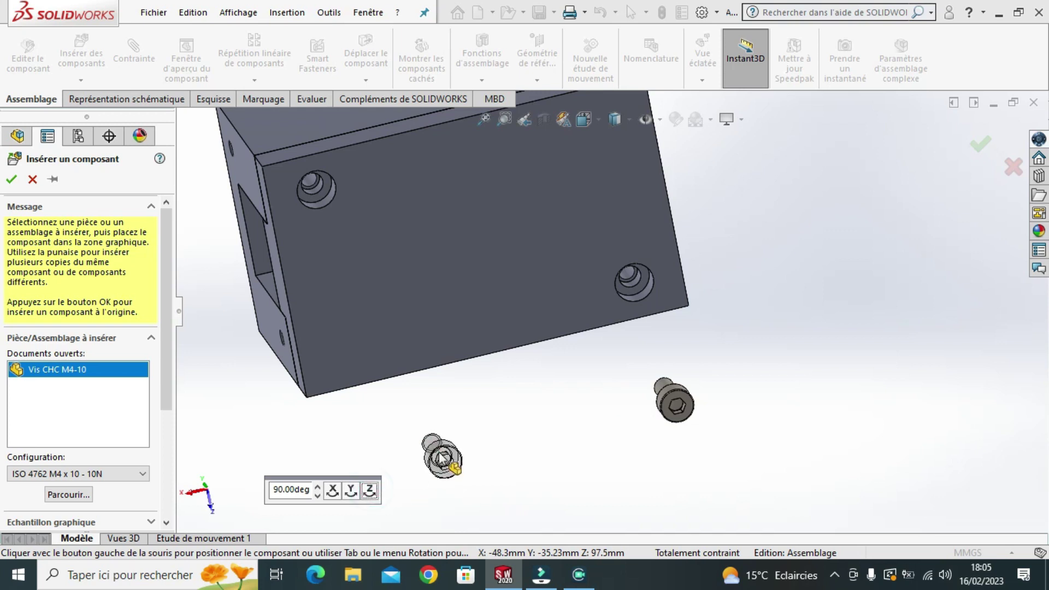
pyautogui.click(439, 452)
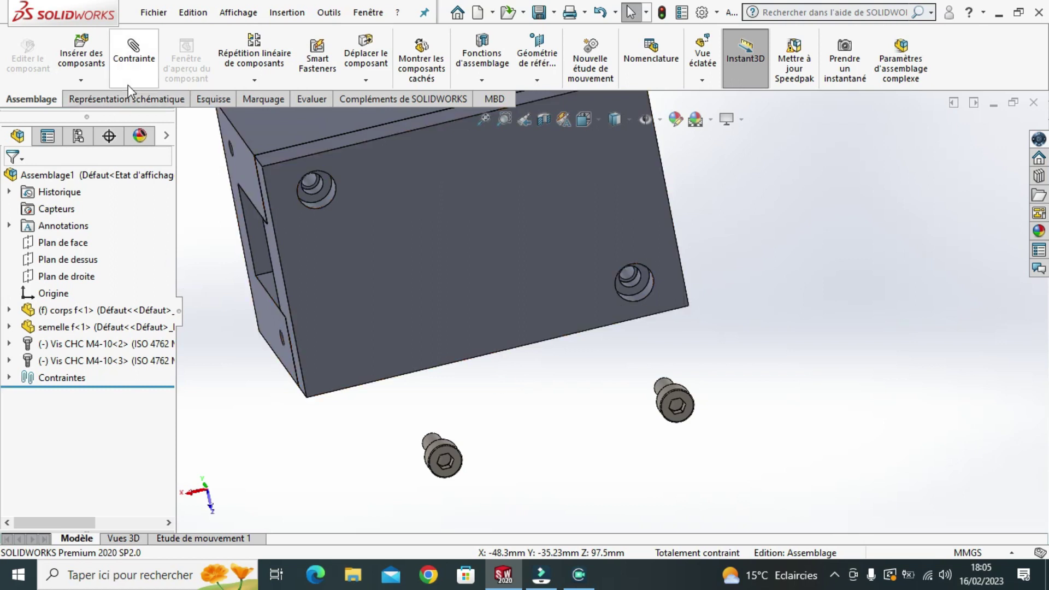
# Mate screw Vis CHC M4-10<2> coaxially with the corps f counterbored hole (Coaxiale4)
pyautogui.click(134, 55)
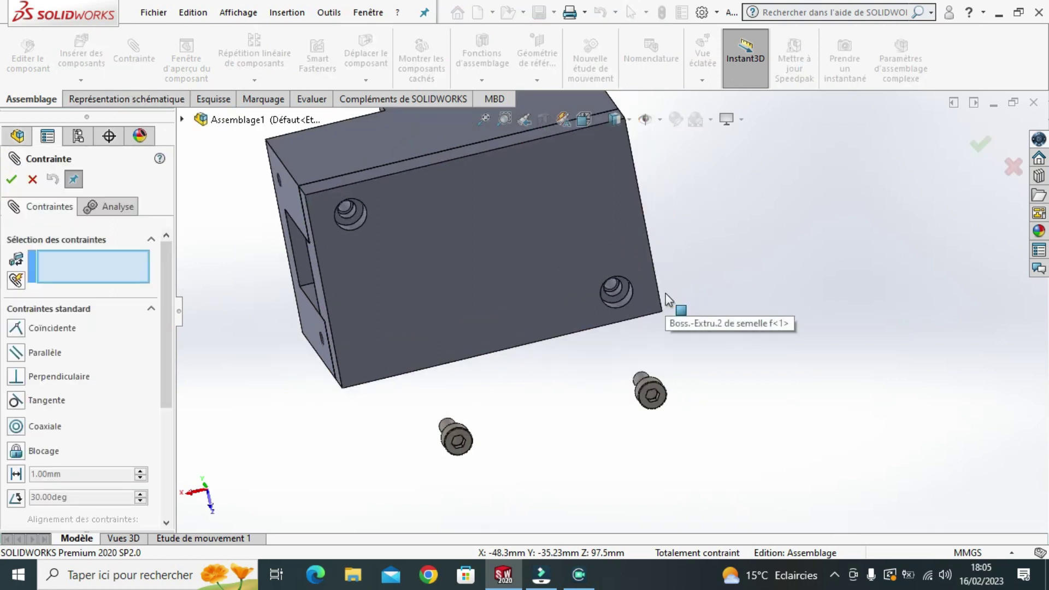
pyautogui.scroll(-3, 666, 294)
pyautogui.scroll(-1, 666, 294)
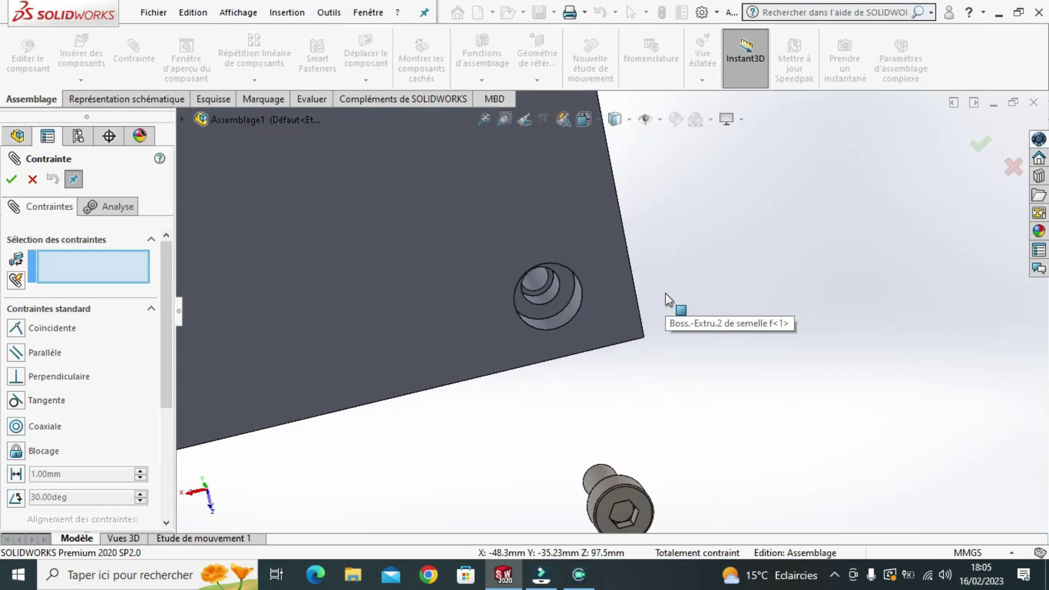
pyautogui.click(535, 280)
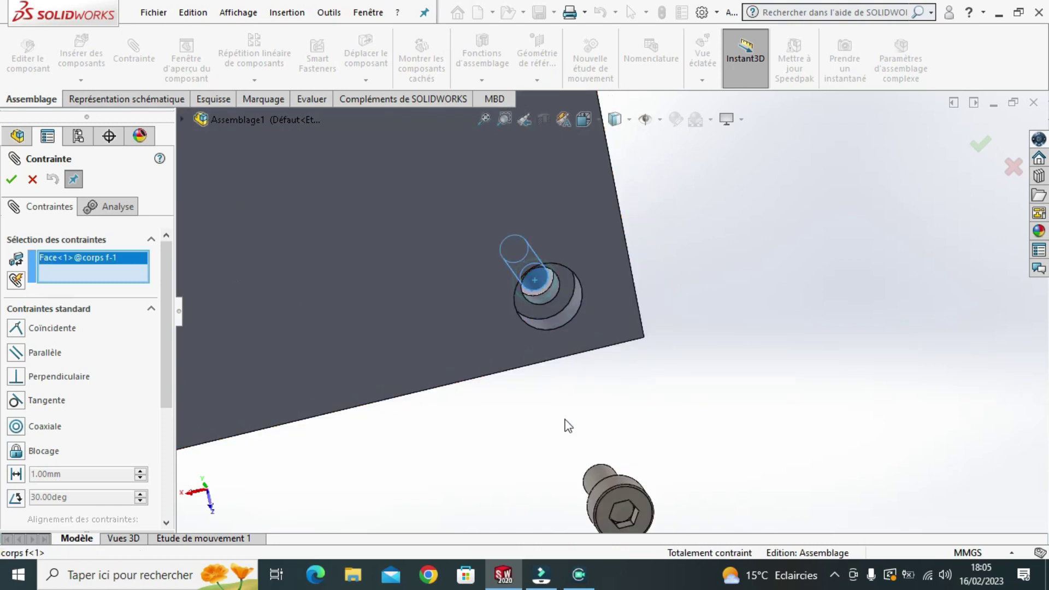
pyautogui.click(596, 473)
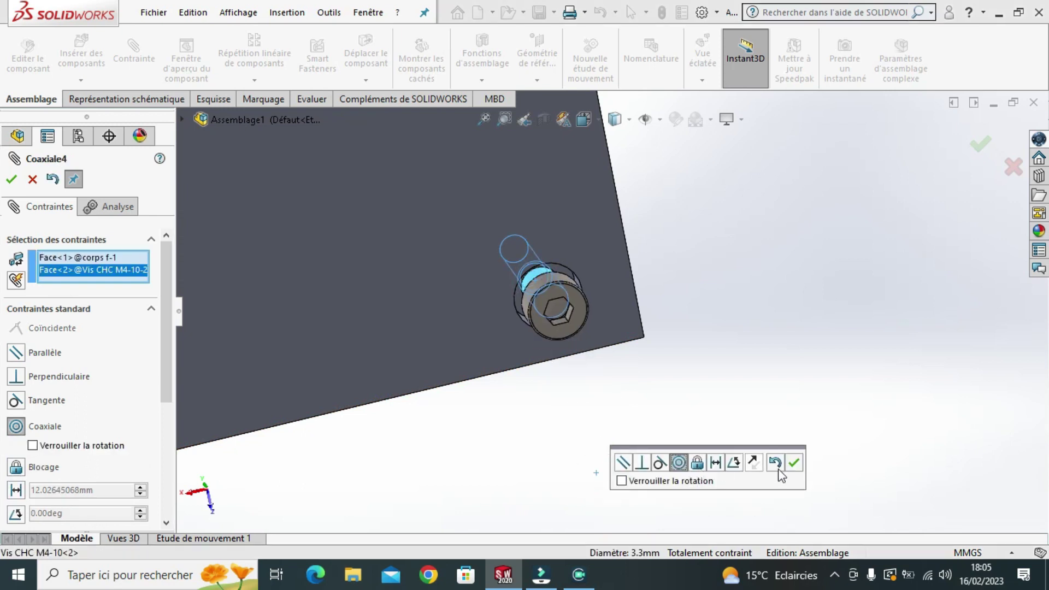
pyautogui.click(792, 462)
pyautogui.moveTo(762, 379)
pyautogui.mouseDown(button='middle')
pyautogui.moveTo(504, 290)
pyautogui.moveTo(526, 234)
pyautogui.mouseUp(button='middle')
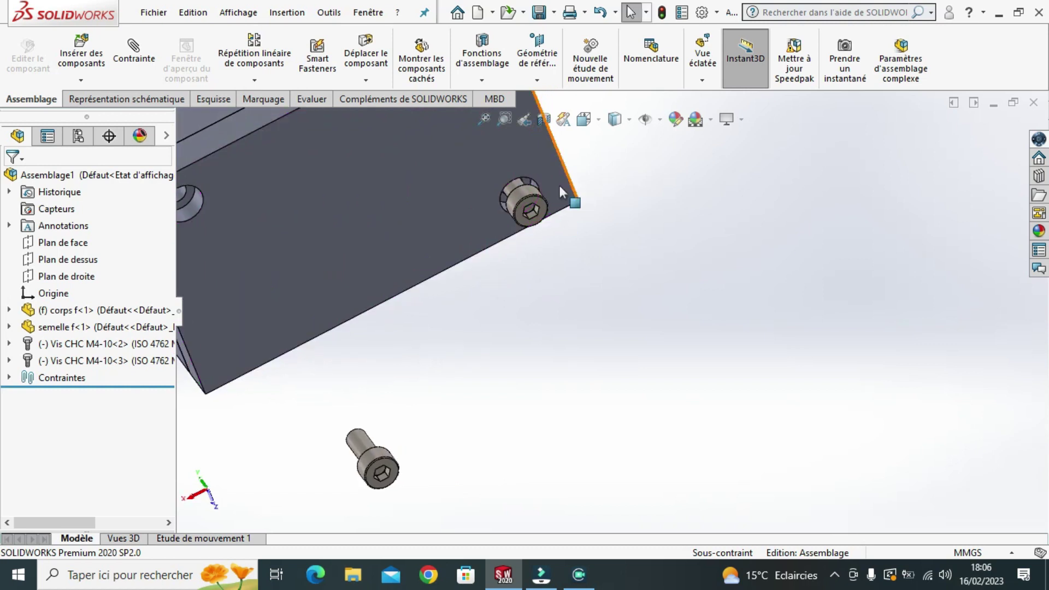
# Make the screw<2> head face coincident with the semelle f counterbore face (Coincidente3)
pyautogui.scroll(3, 532, 178)
pyautogui.scroll(-5, 532, 178)
pyautogui.scroll(-2, 532, 186)
pyautogui.scroll(-2, 675, 408)
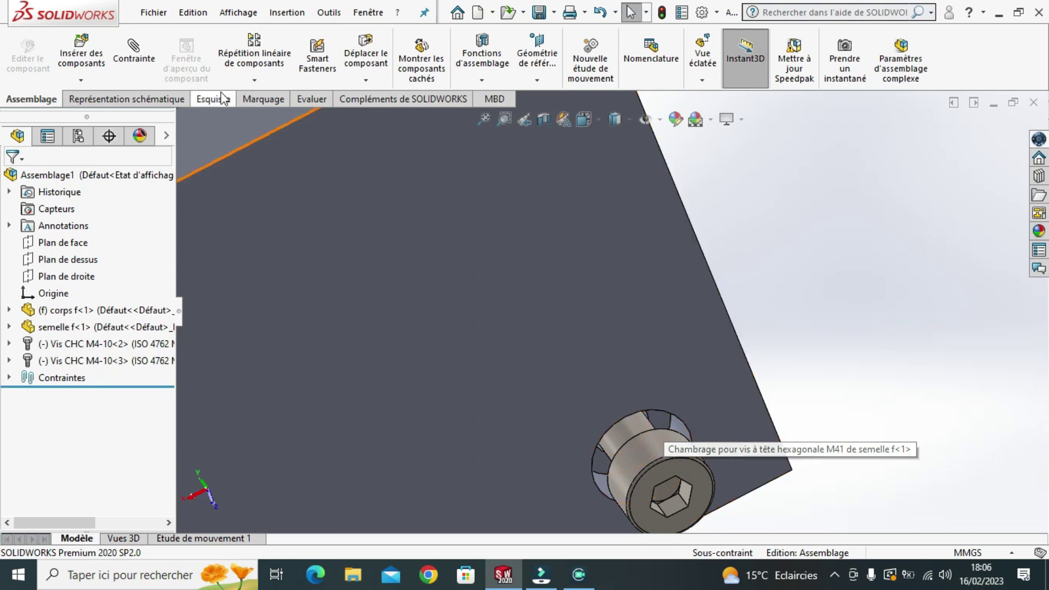
pyautogui.click(664, 419)
pyautogui.moveTo(785, 223); pyautogui.dragTo(829, 351, button='middle')
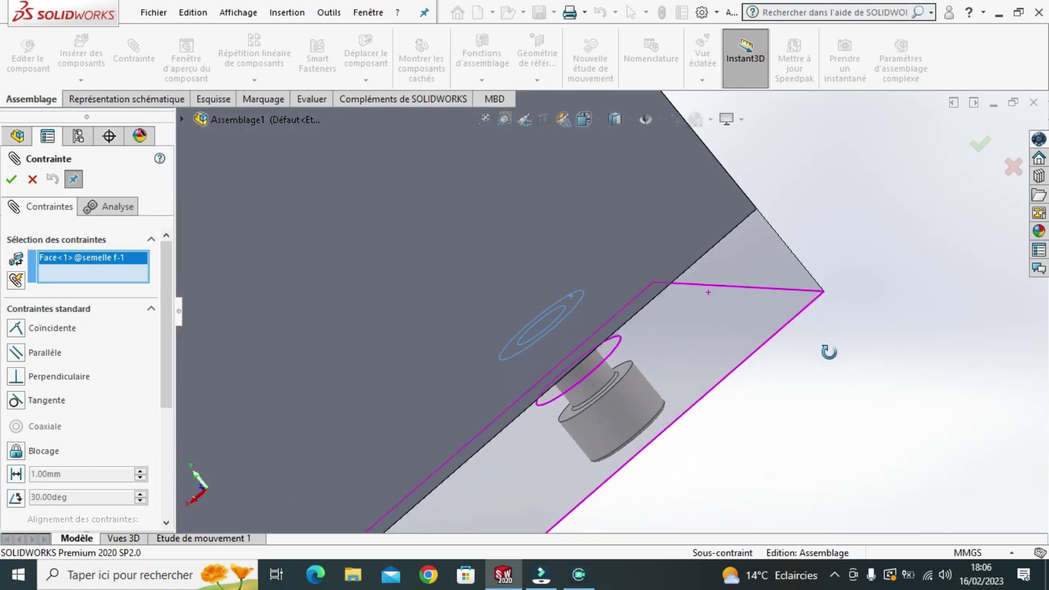
pyautogui.click(627, 367)
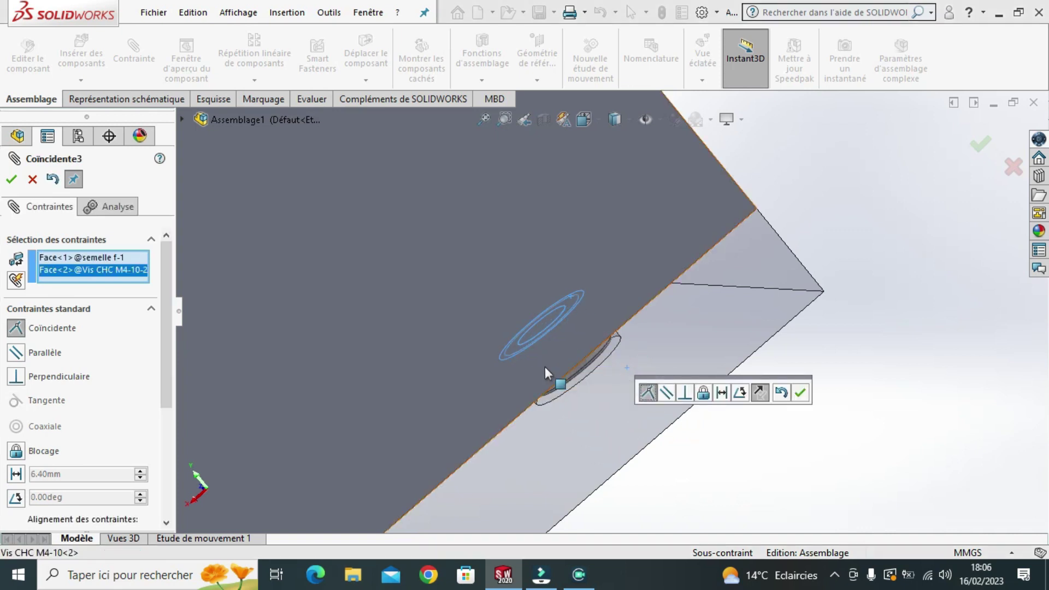
pyautogui.click(801, 393)
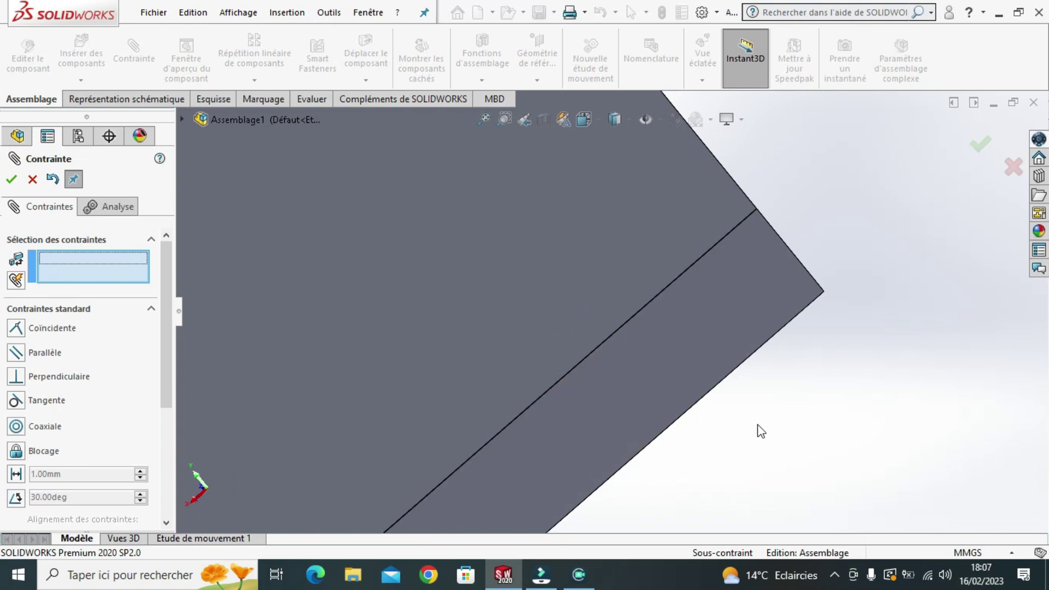
# Mate the second M4-10 screw's shank coaxially with the other counterbored hole
pyautogui.scroll(5, 761, 432)
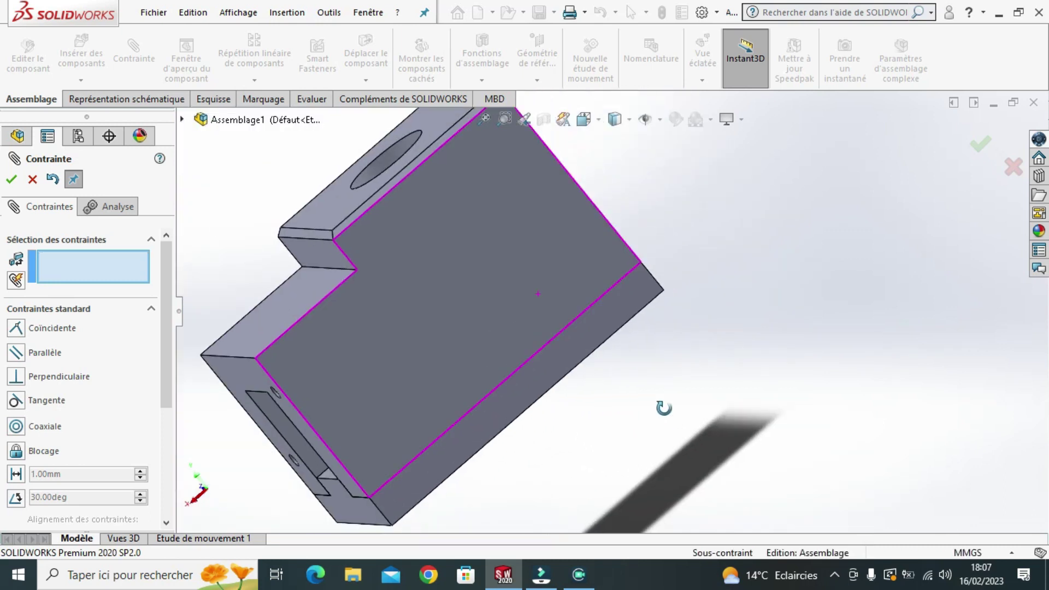
pyautogui.moveTo(663, 408); pyautogui.dragTo(640, 287, button='middle')
pyautogui.scroll(-3, 789, 467)
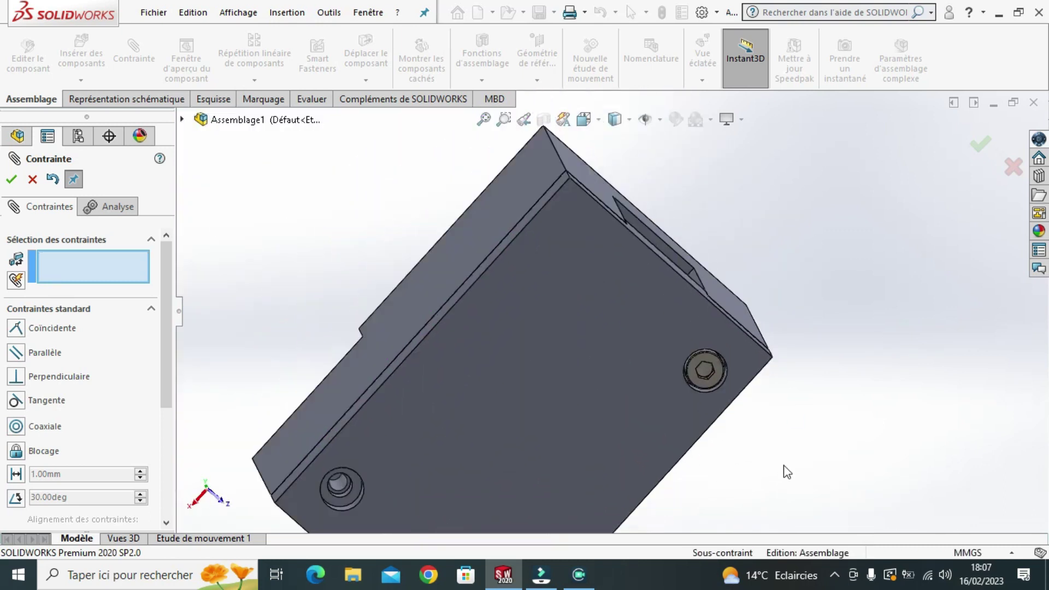
pyautogui.scroll(4, 776, 471)
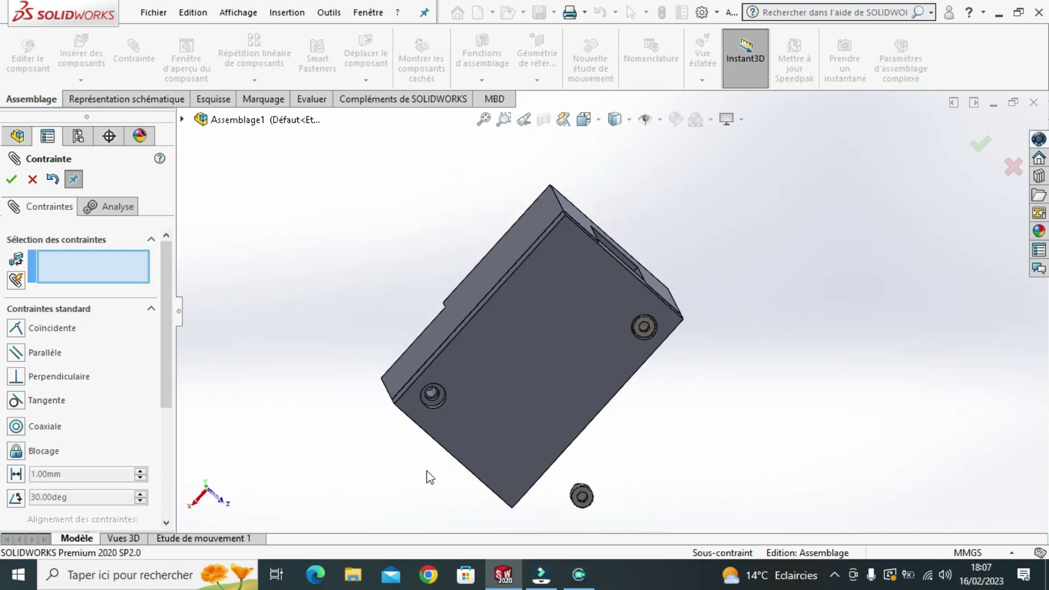
pyautogui.scroll(2, 404, 405)
pyautogui.scroll(-5, 404, 405)
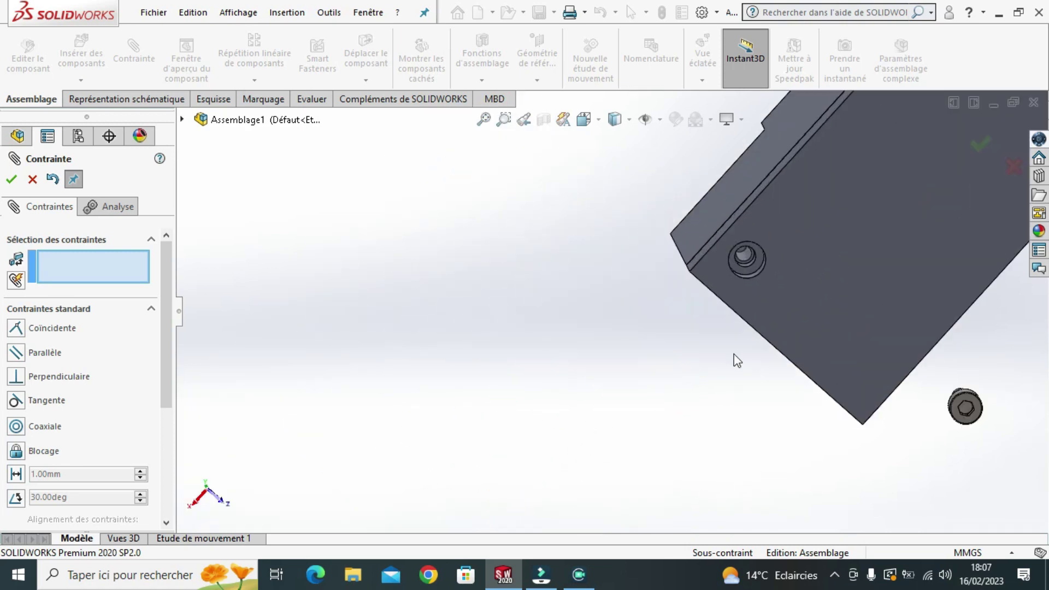
pyautogui.scroll(-2, 759, 265)
pyautogui.scroll(-2, 759, 265)
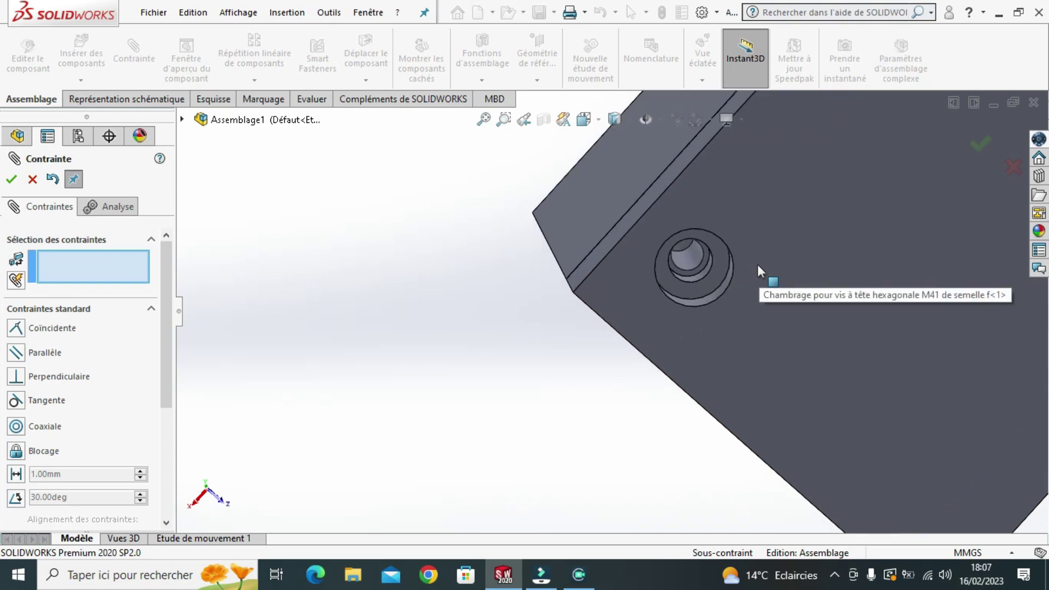
pyautogui.click(691, 257)
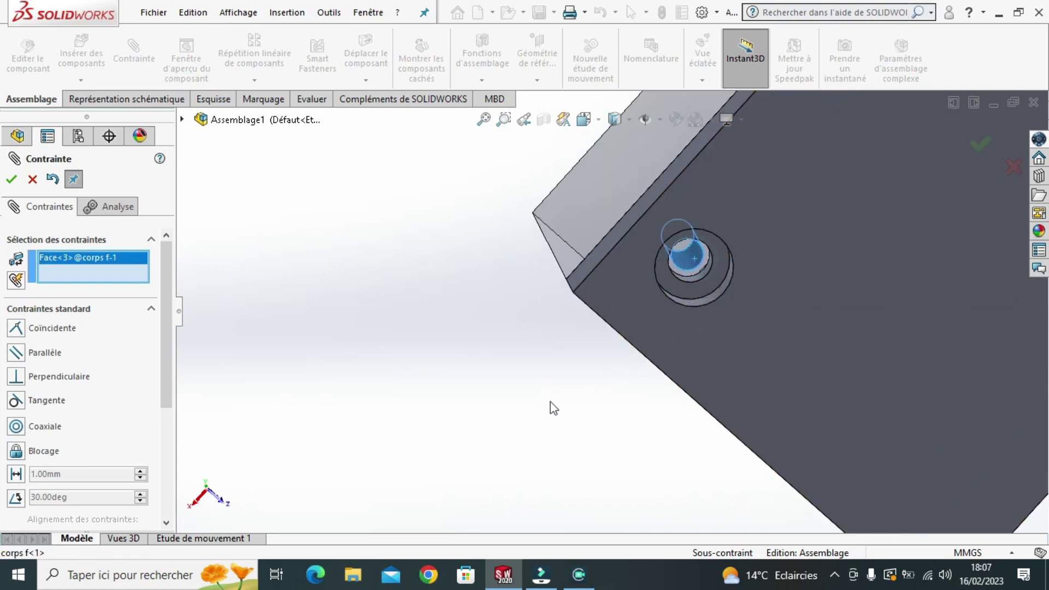
pyautogui.moveTo(551, 402)
pyautogui.mouseDown(button='middle')
pyautogui.moveTo(612, 407)
pyautogui.moveTo(640, 419)
pyautogui.moveTo(645, 438)
pyautogui.mouseUp(button='middle')
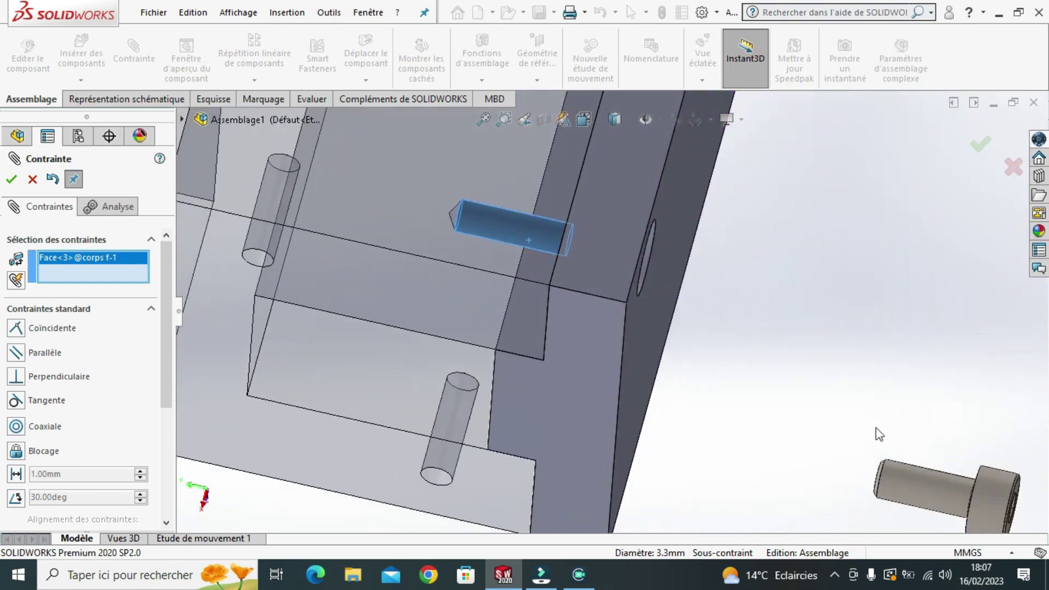
pyautogui.click(929, 495)
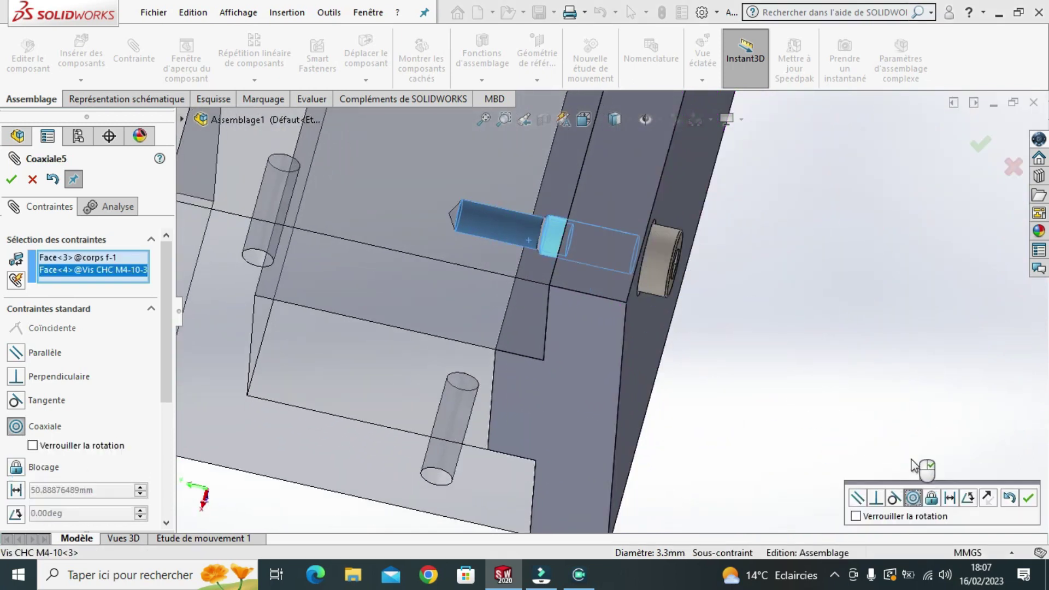
pyautogui.click(1028, 498)
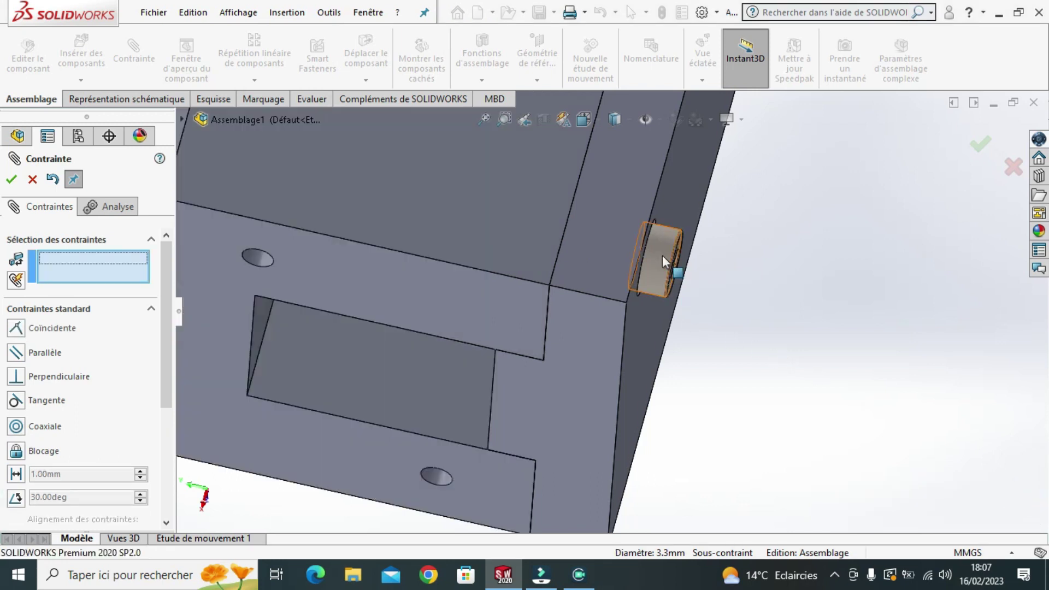
# Seat the screw head edge coincident on the semelle f hole face (Coincidente4)
pyautogui.moveTo(663, 262); pyautogui.dragTo(766, 282)
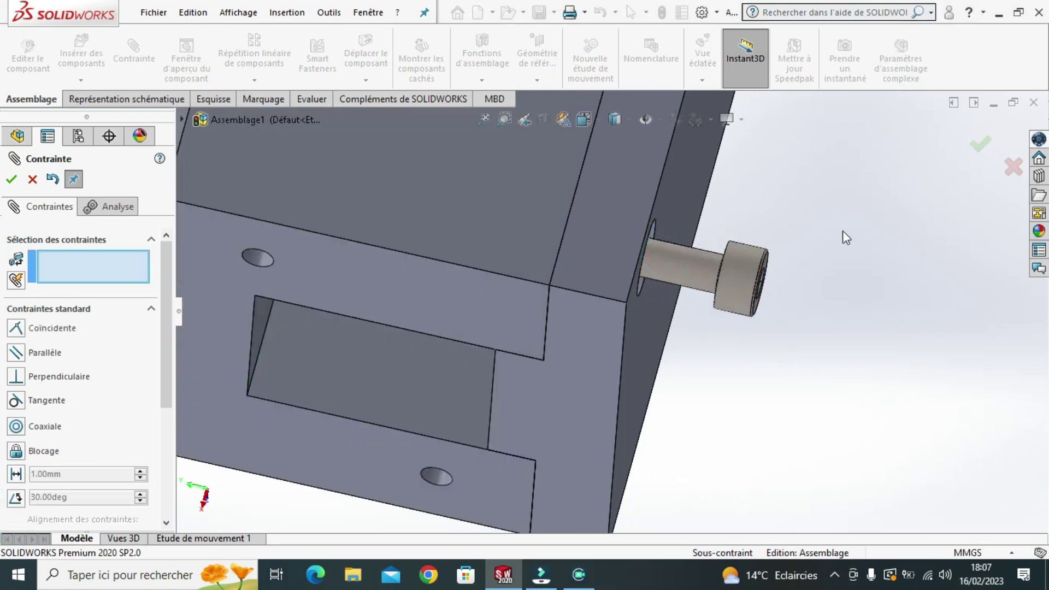
pyautogui.moveTo(841, 223)
pyautogui.mouseDown(button='middle')
pyautogui.moveTo(803, 229)
pyautogui.moveTo(814, 242)
pyautogui.mouseUp(button='middle')
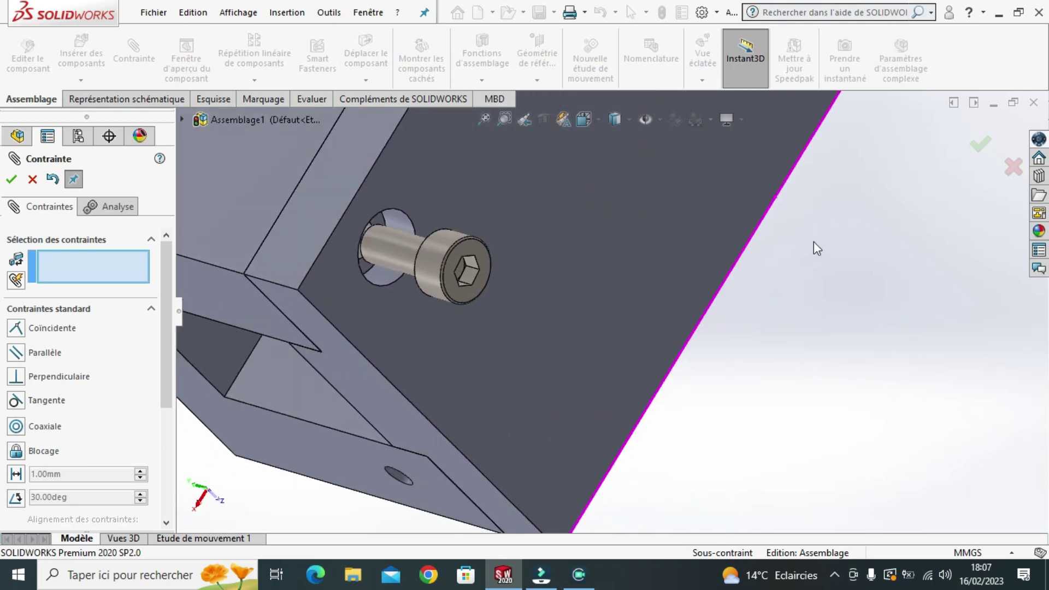
pyautogui.click(378, 217)
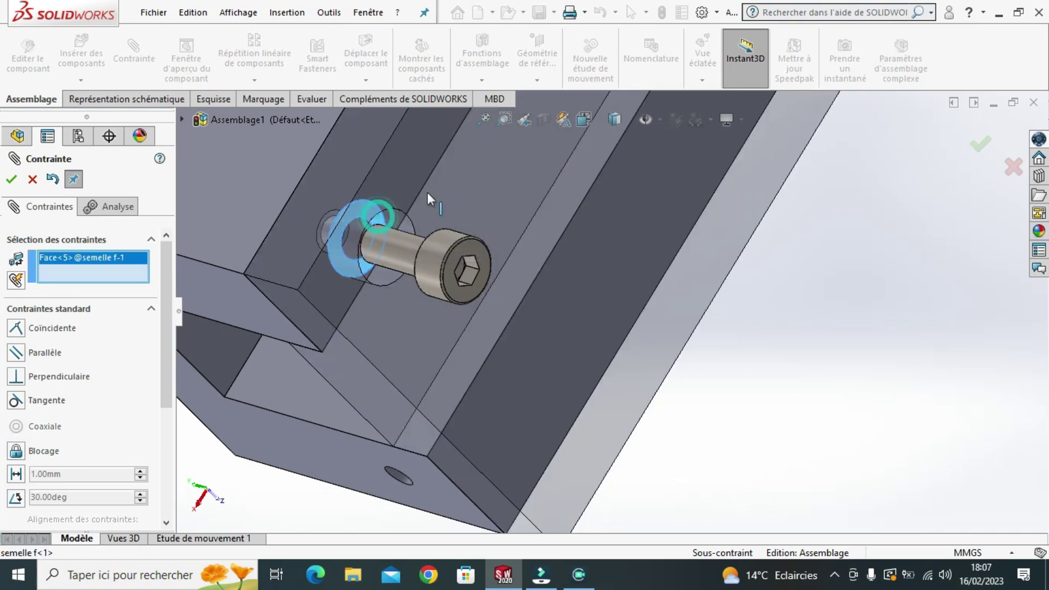
pyautogui.moveTo(435, 182); pyautogui.dragTo(672, 356, button='middle')
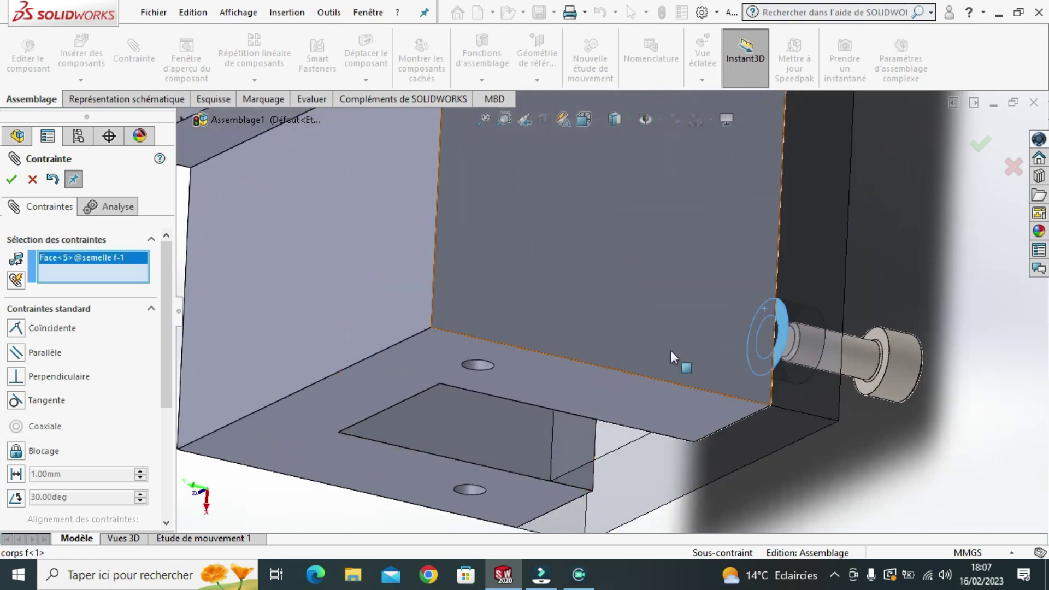
pyautogui.click(889, 350)
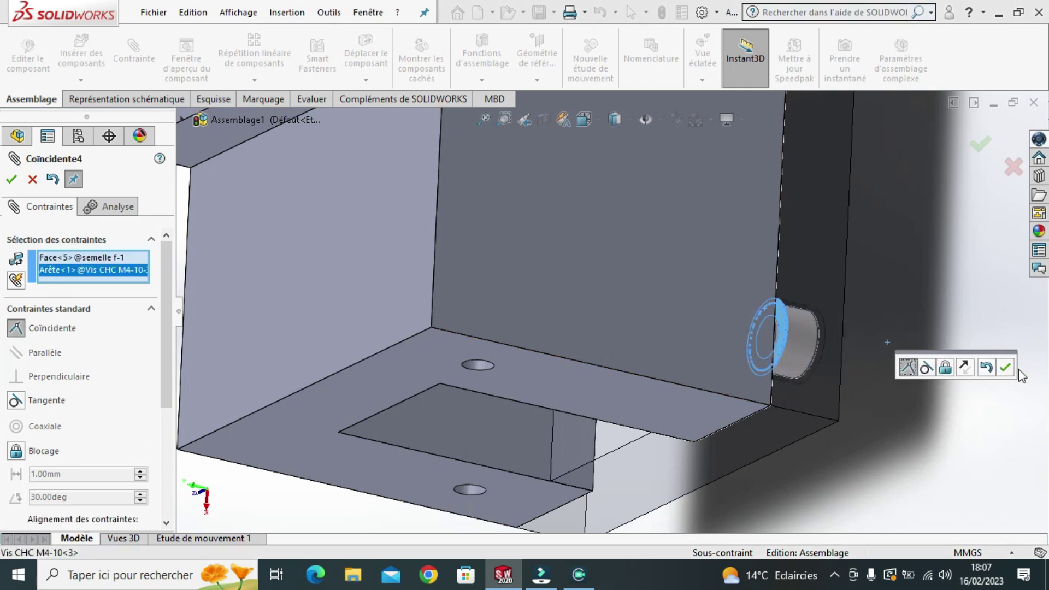
pyautogui.click(1006, 368)
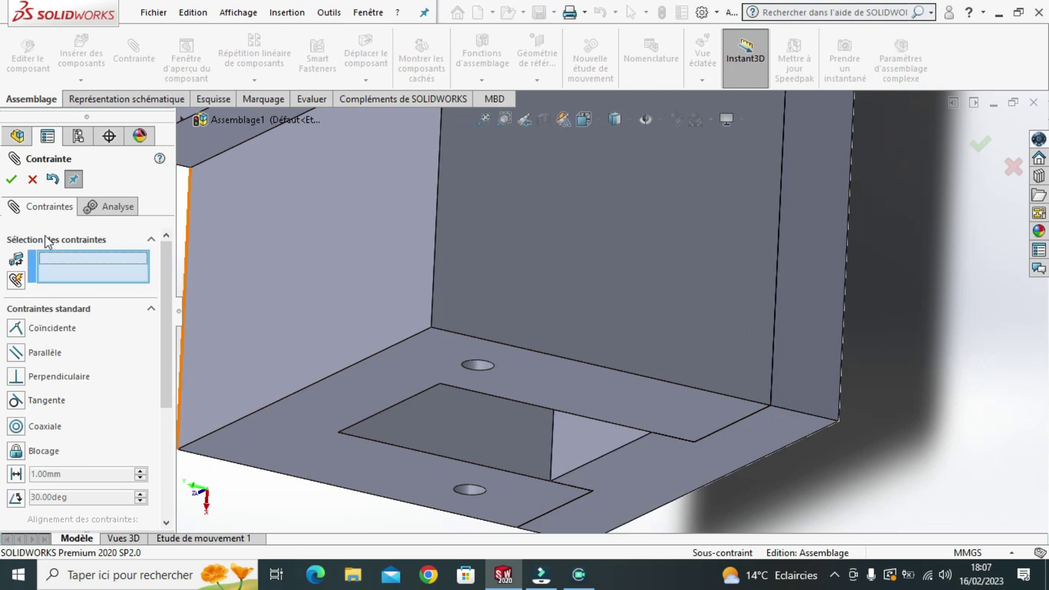
pyautogui.click(12, 182)
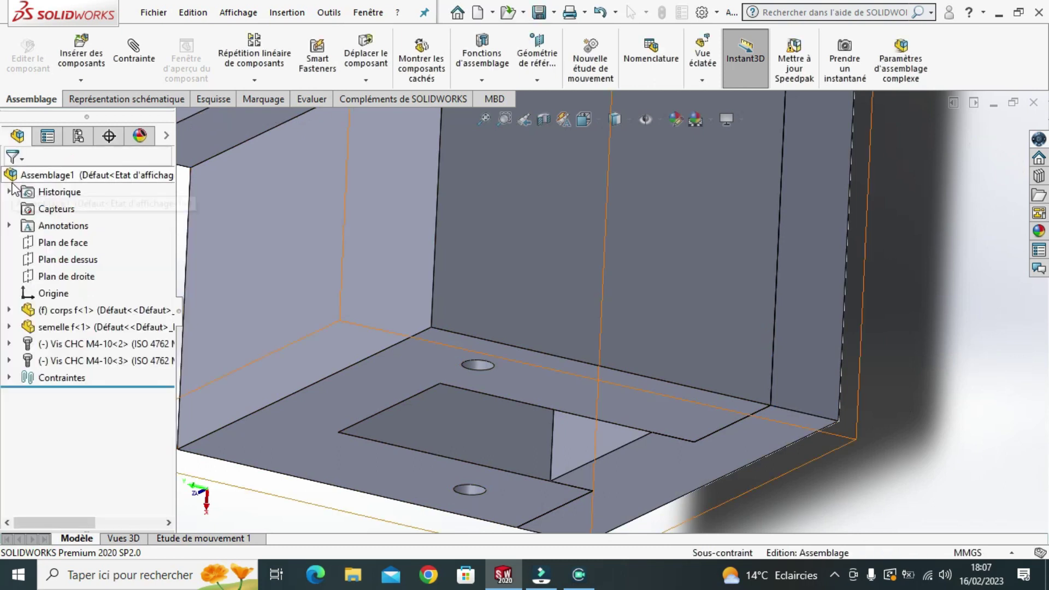
pyautogui.scroll(-2, 695, 377)
pyautogui.scroll(5, 695, 377)
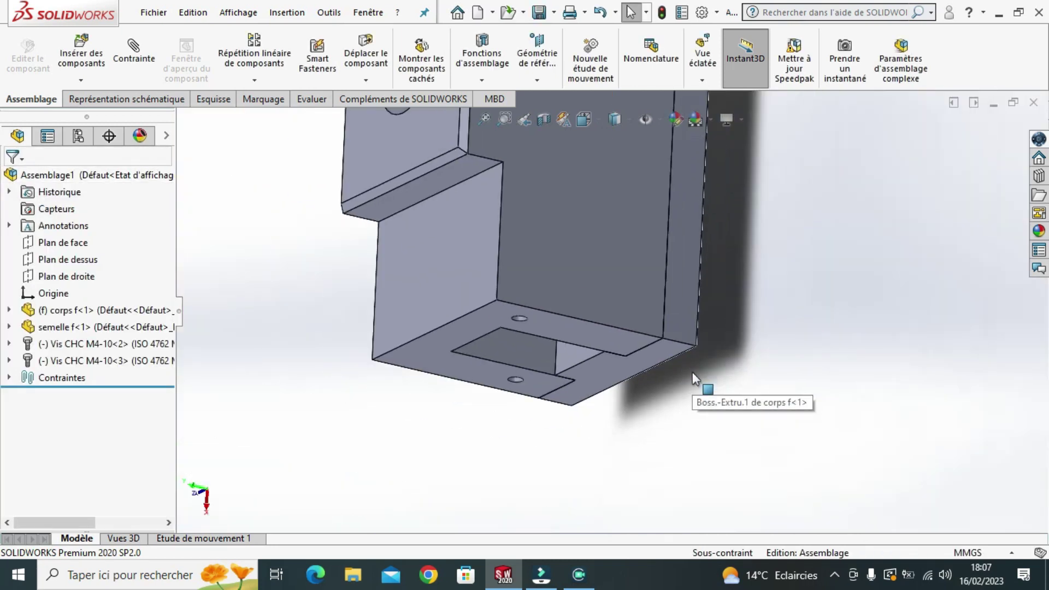
pyautogui.moveTo(705, 455)
pyautogui.mouseDown(button='middle')
pyautogui.moveTo(763, 331)
pyautogui.moveTo(709, 481)
pyautogui.mouseUp(button='middle')
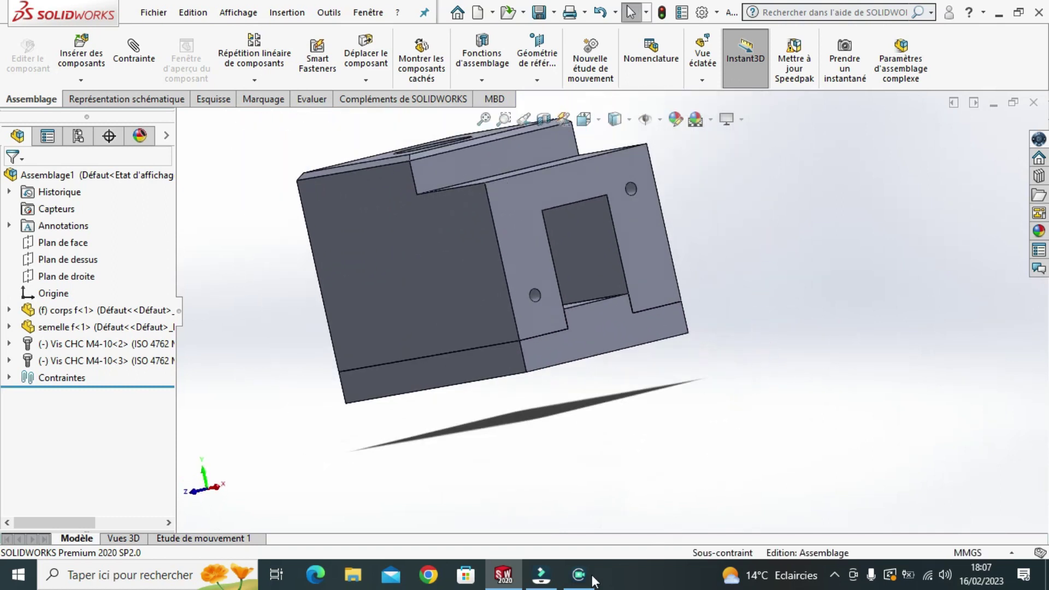
pyautogui.click(594, 581)
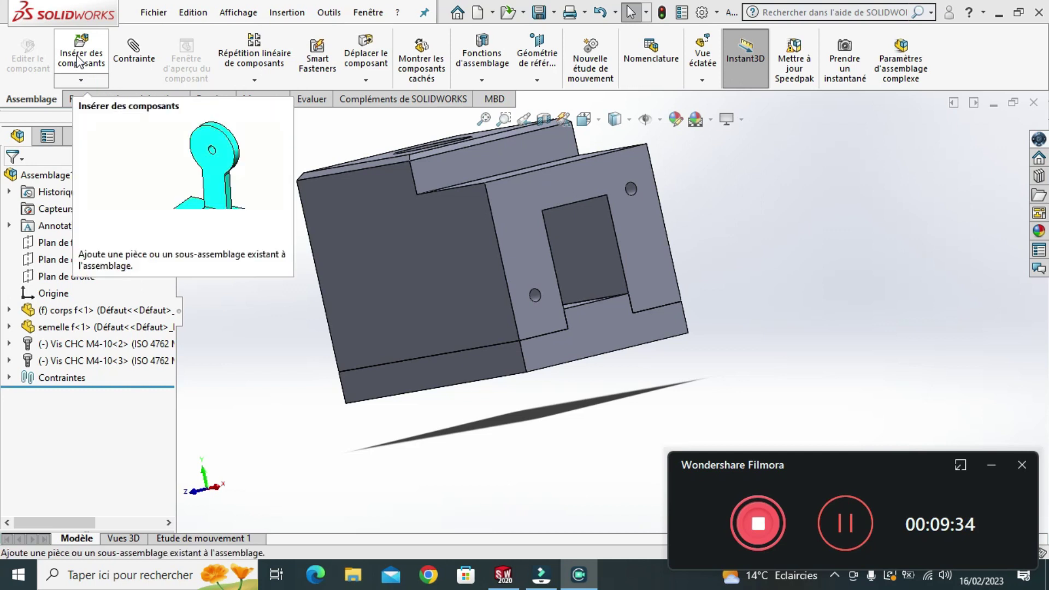
pyautogui.moveTo(193, 287); pyautogui.dragTo(276, 327, button='middle')
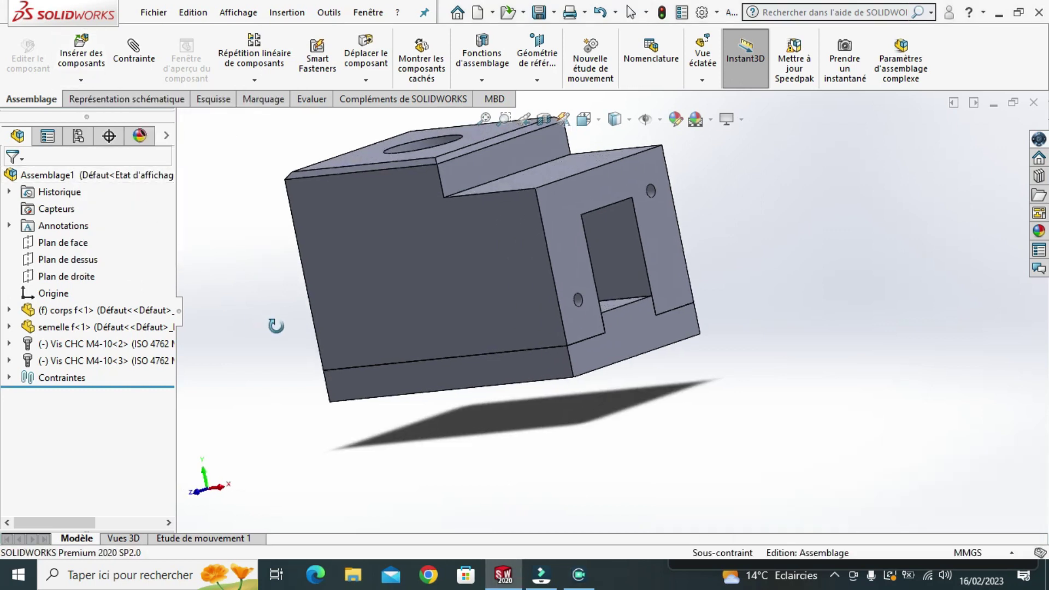
# Insert coulisseauf from cale reglable, rotated 90° about Y twice, and drop it beside the body
pyautogui.click(86, 61)
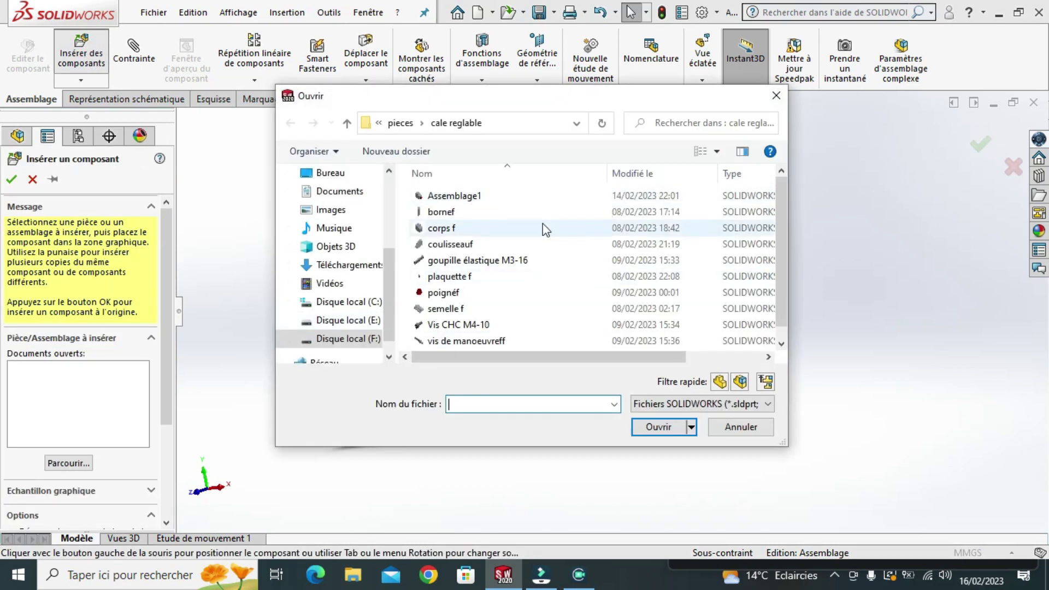
pyautogui.click(492, 241)
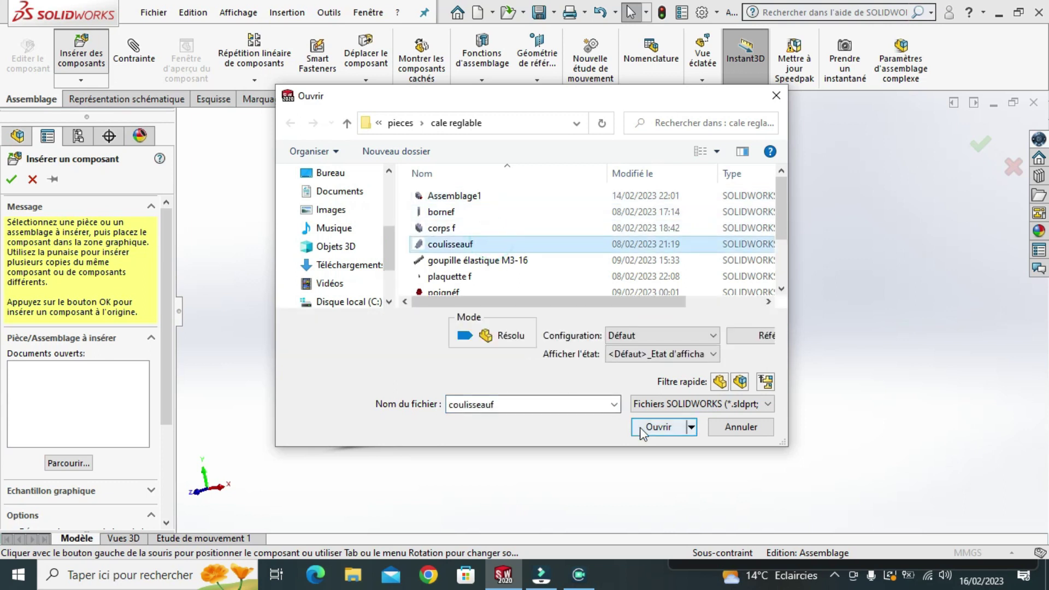
pyautogui.click(650, 427)
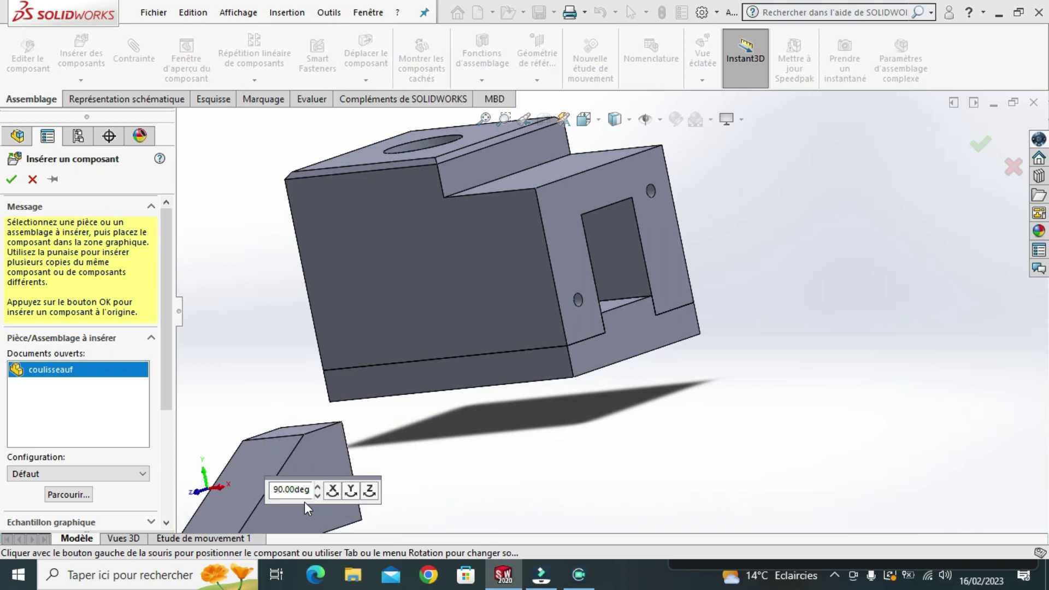
pyautogui.click(351, 492)
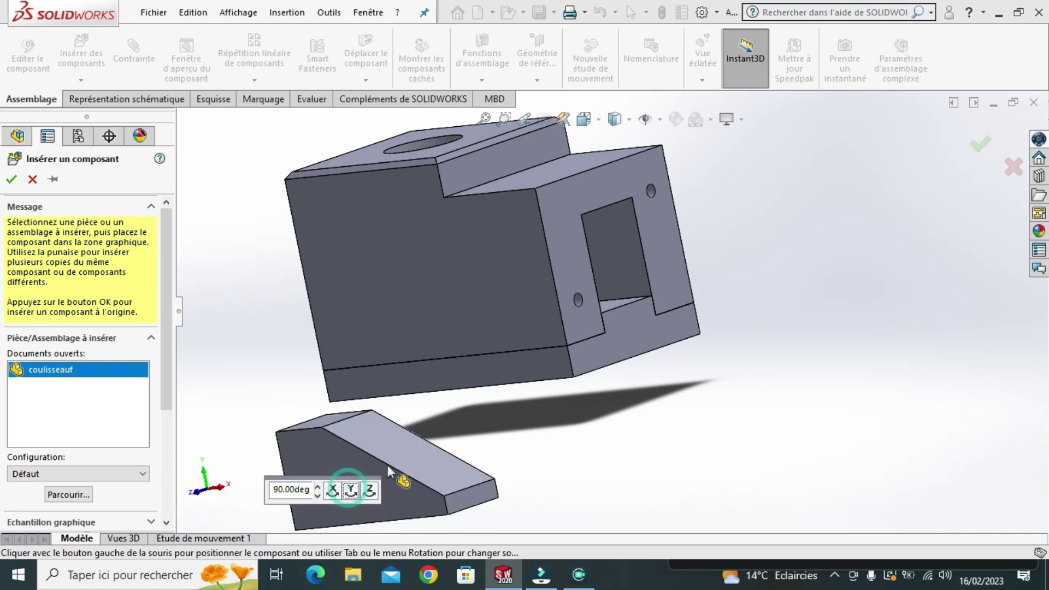
pyautogui.click(352, 492)
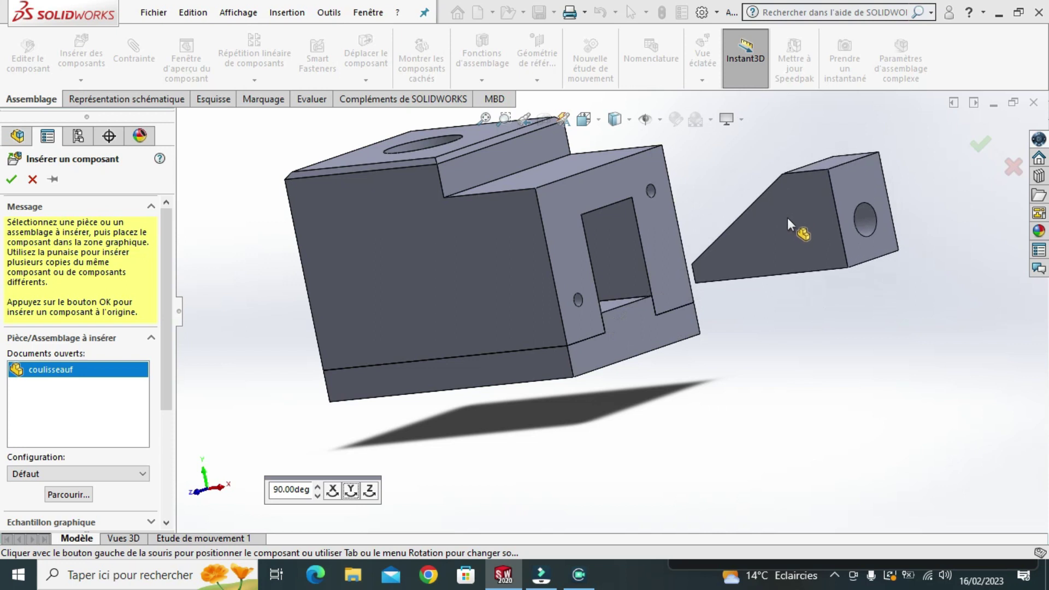
pyautogui.click(789, 218)
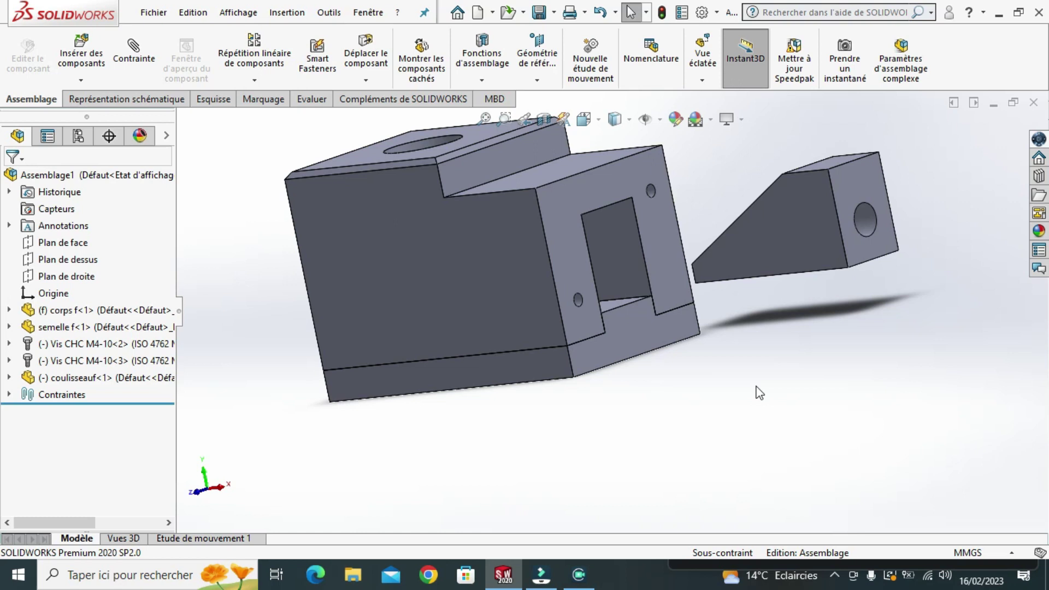
pyautogui.scroll(-2, 705, 401)
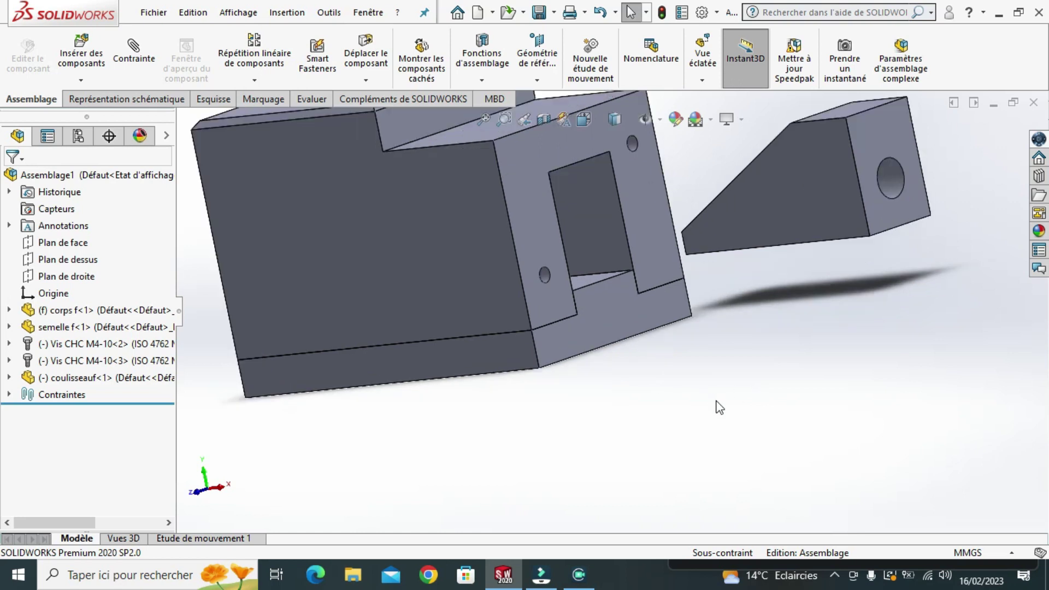
pyautogui.scroll(3, 720, 408)
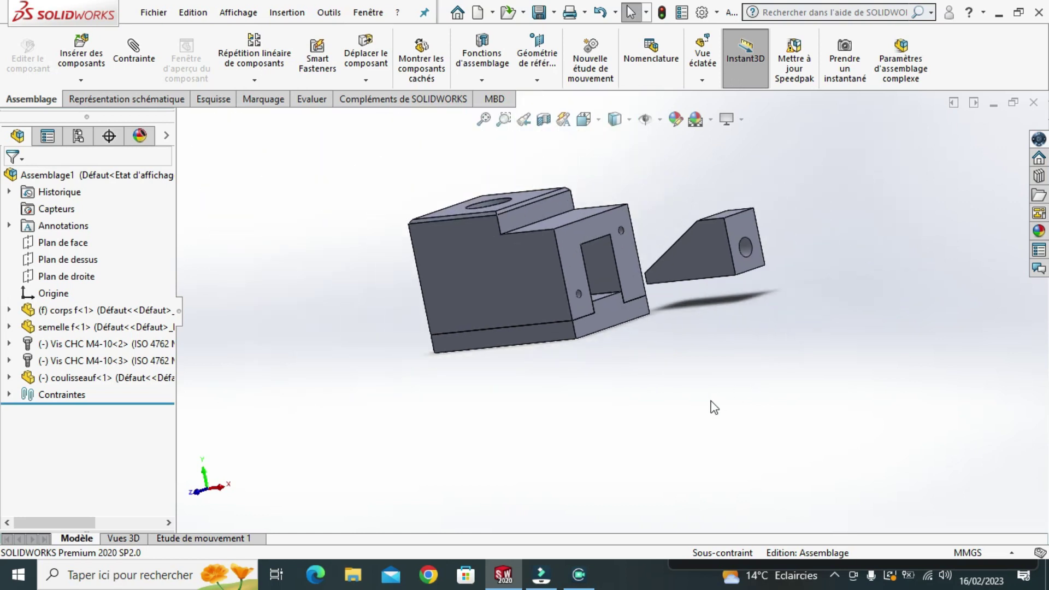
# Insert the vis de manoeuvreff part and place it to the right of the wedge
pyautogui.click(80, 60)
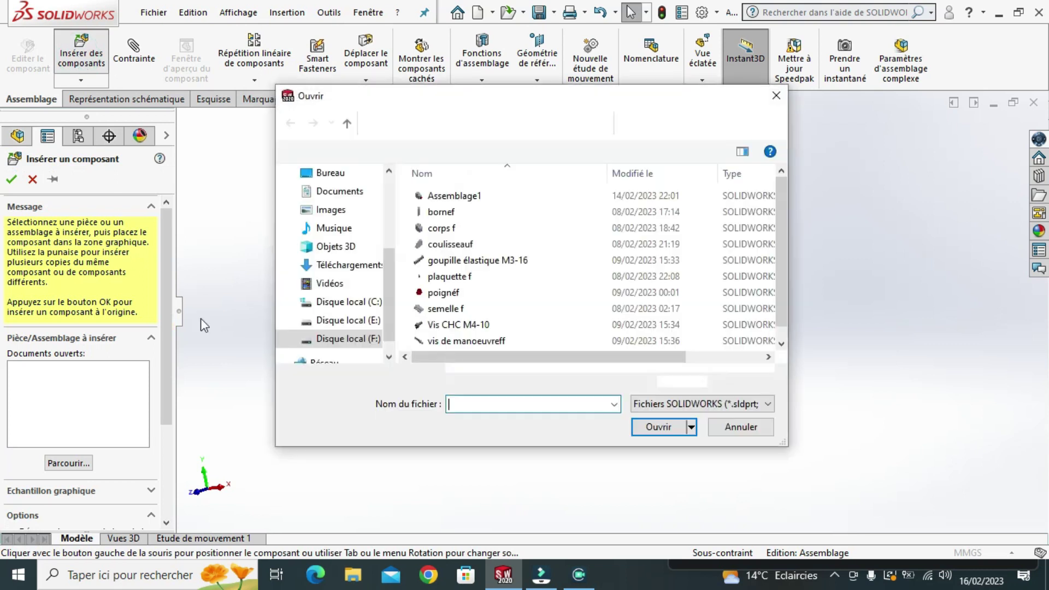
pyautogui.click(467, 340)
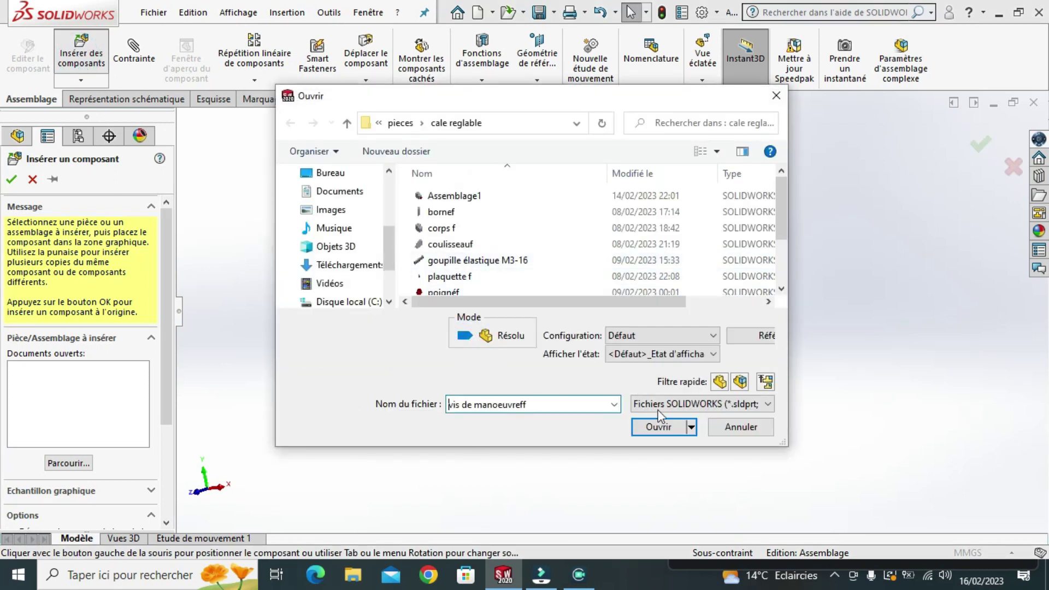
pyautogui.click(657, 428)
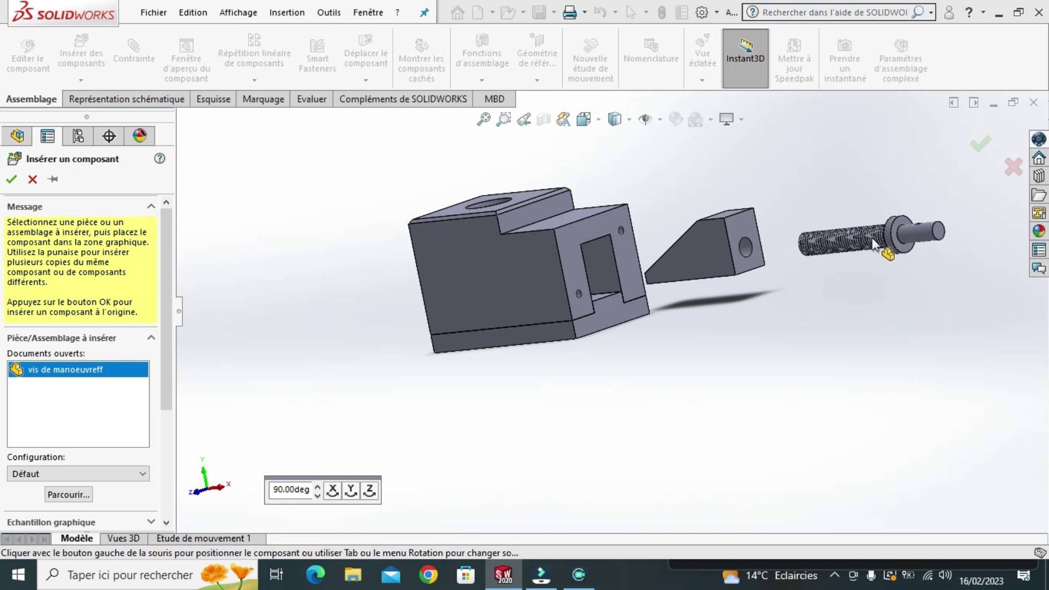
pyautogui.click(875, 242)
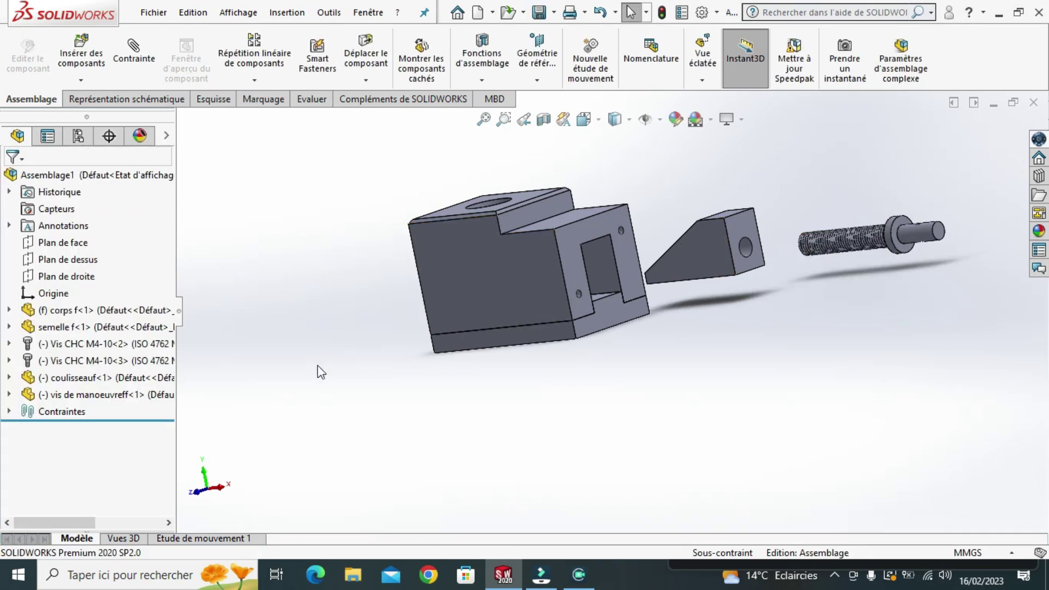
pyautogui.scroll(2, 792, 261)
# Turn on Afficher les axes temporaires so the wedge bore and lead screw show axes
pyautogui.scroll(-4, 791, 260)
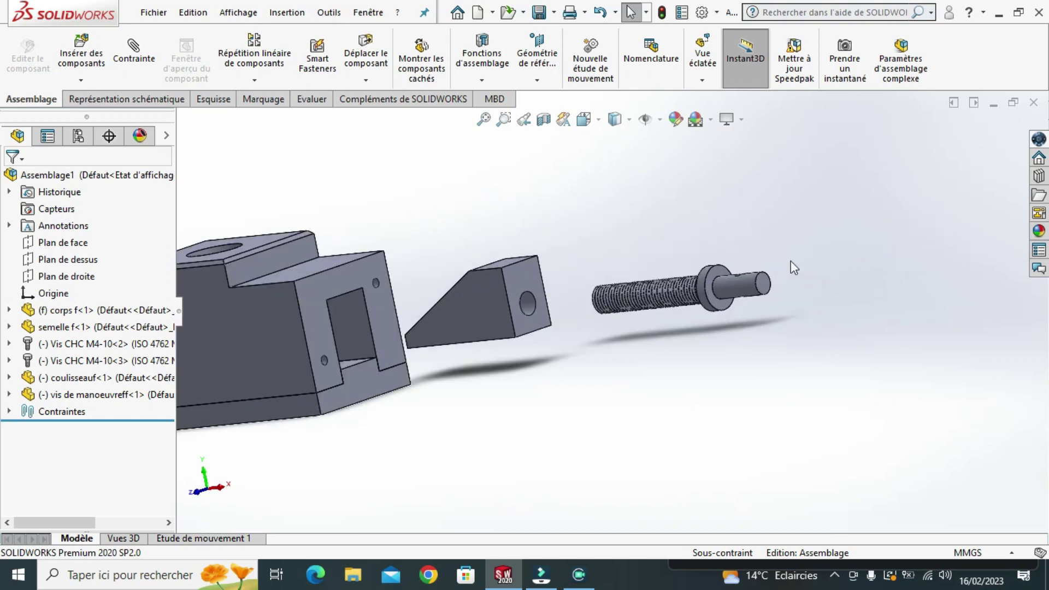
pyautogui.scroll(-2, 641, 267)
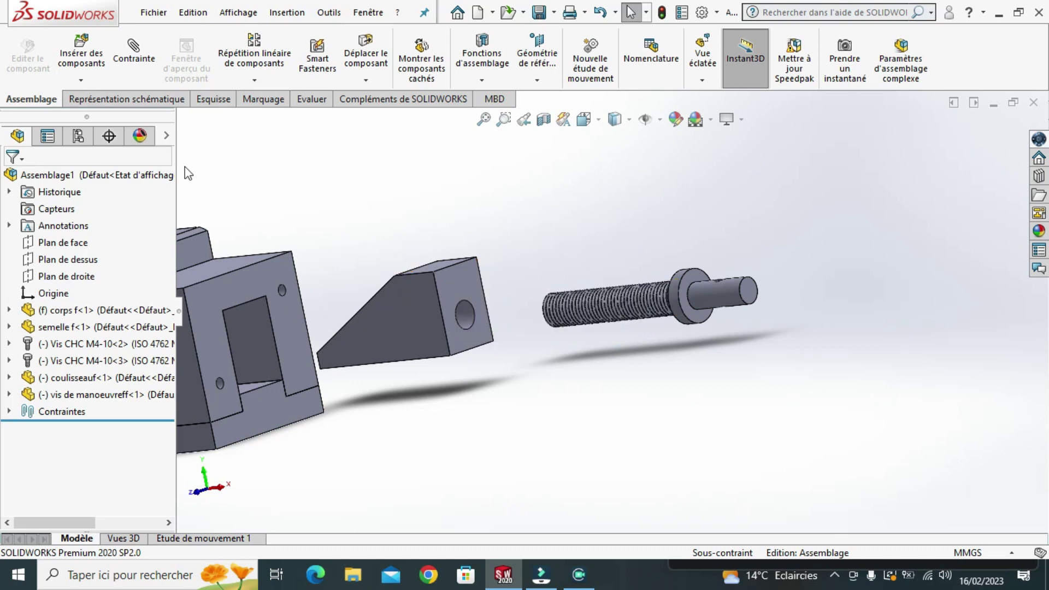
pyautogui.click(661, 120)
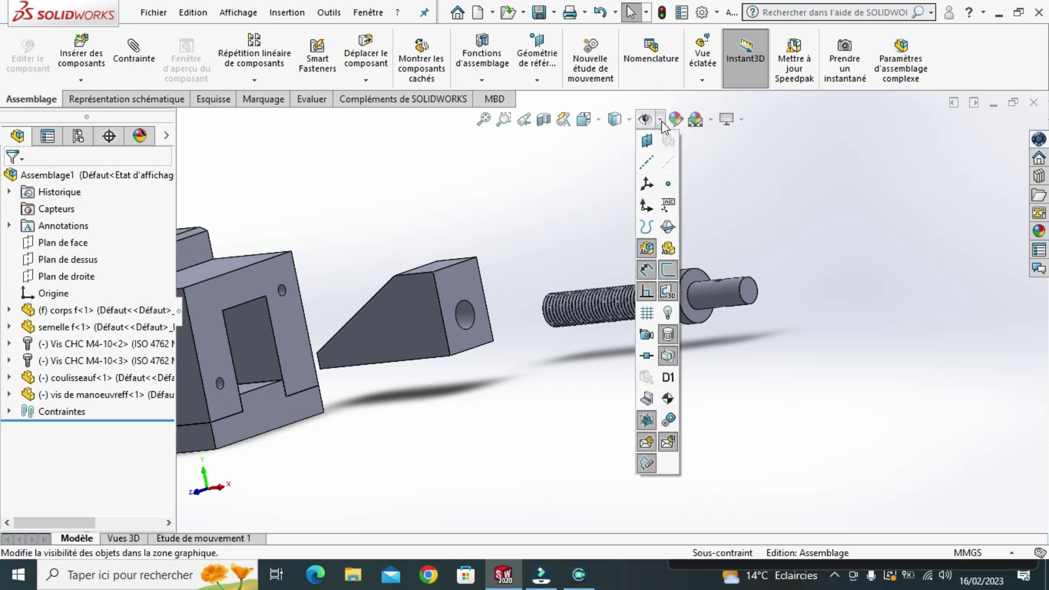
pyautogui.click(649, 162)
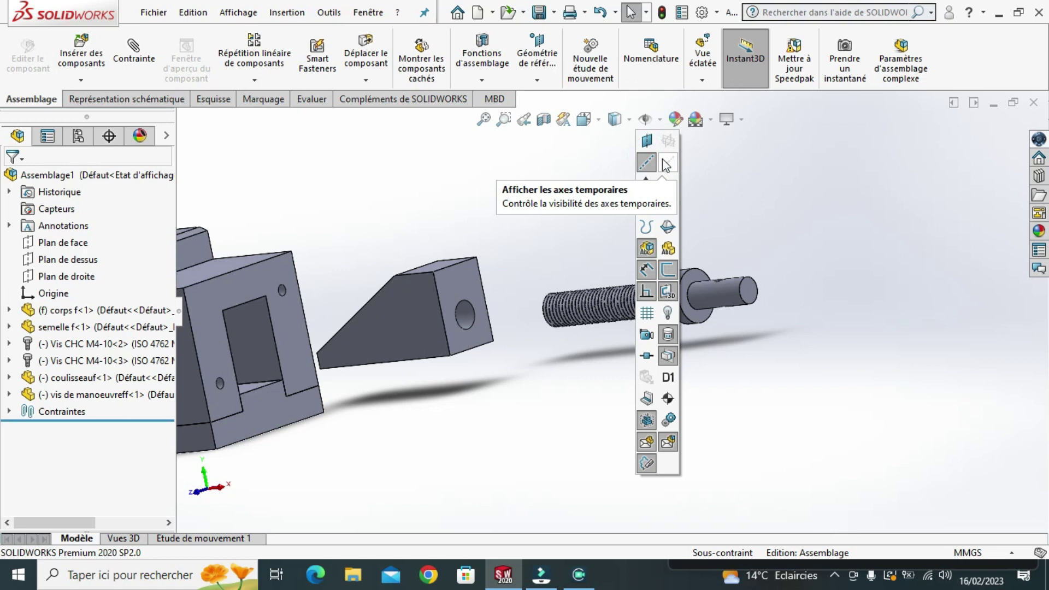
pyautogui.click(666, 164)
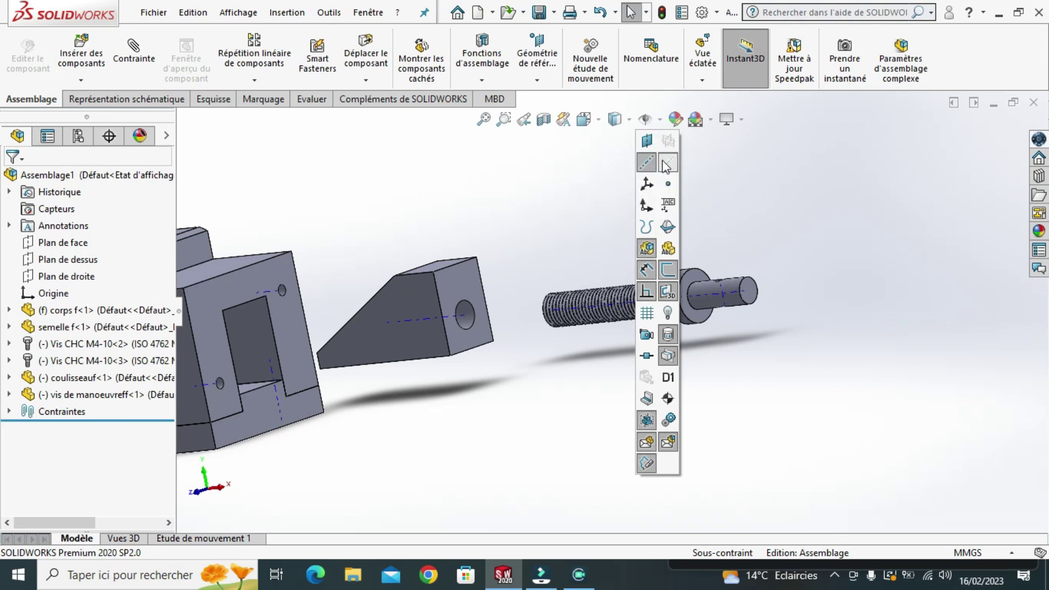
pyautogui.click(557, 220)
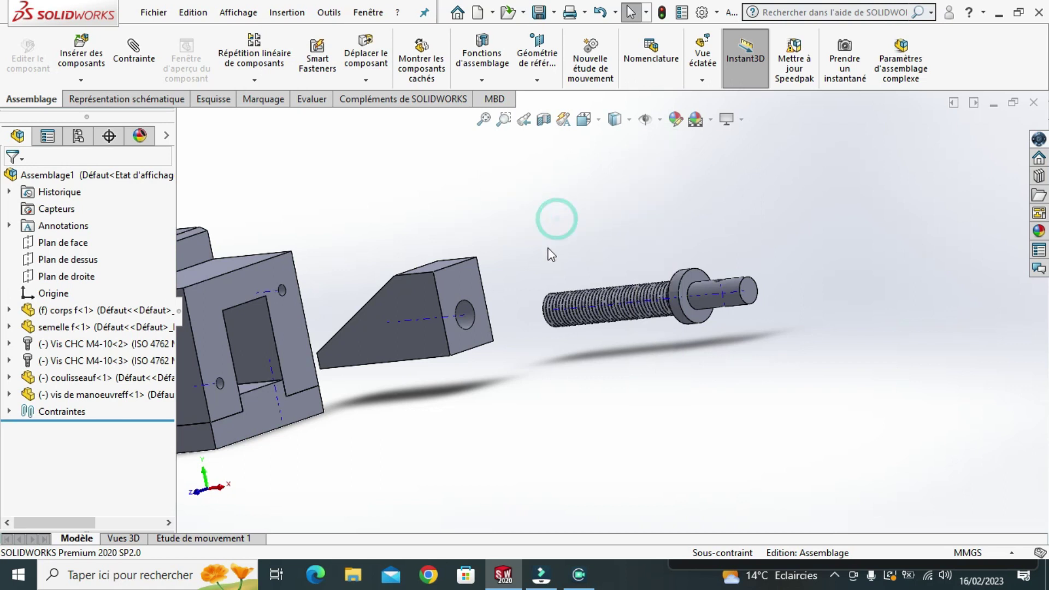
pyautogui.scroll(-2, 551, 254)
pyautogui.scroll(-3, 551, 254)
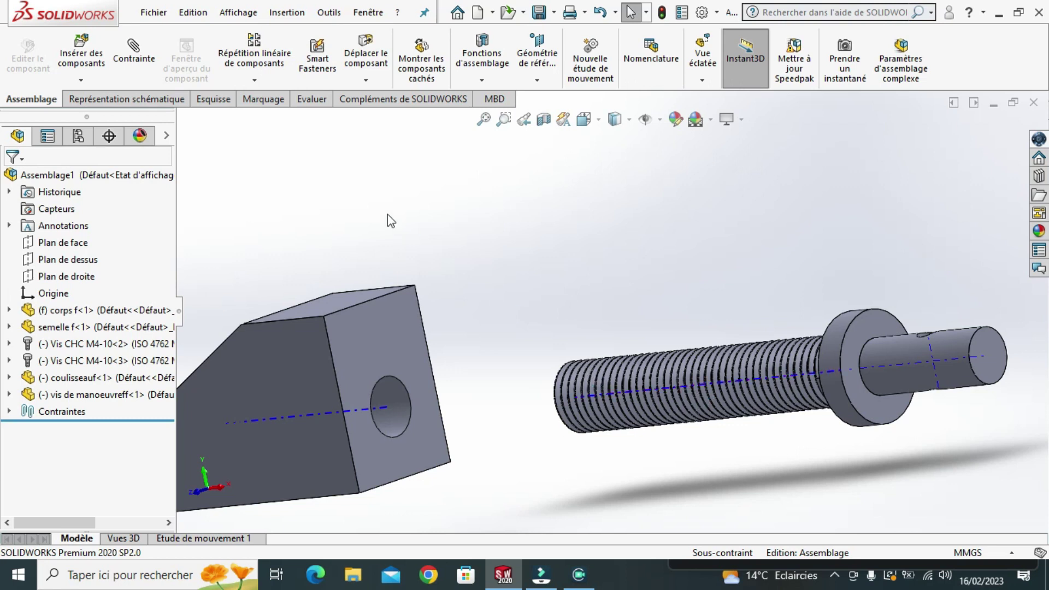
# Make the wedge bore axis coincident with the lead screw axis
pyautogui.click(134, 52)
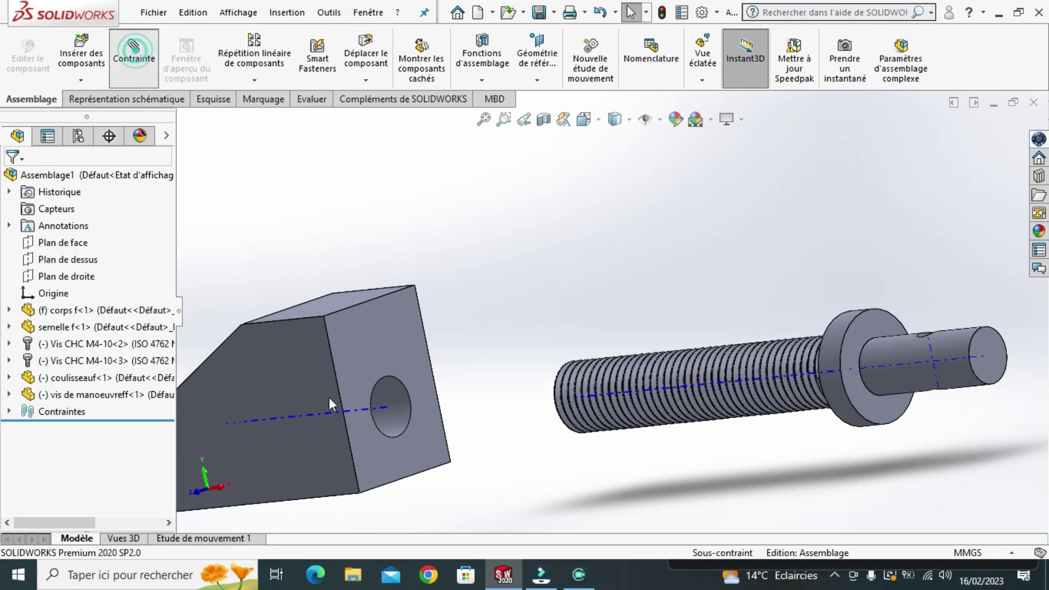
pyautogui.click(380, 409)
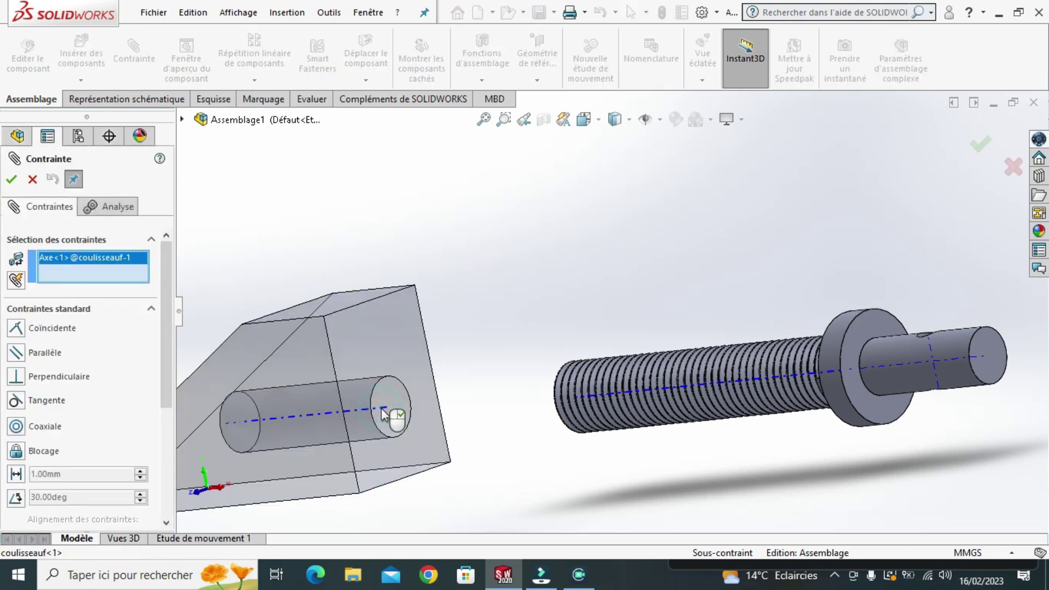
pyautogui.click(716, 383)
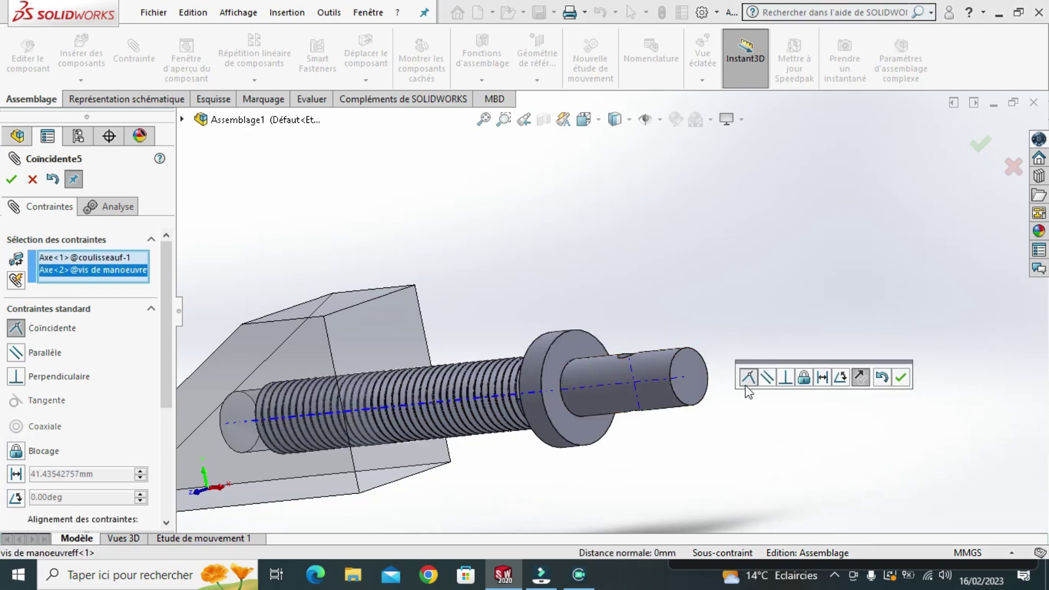
pyautogui.click(902, 377)
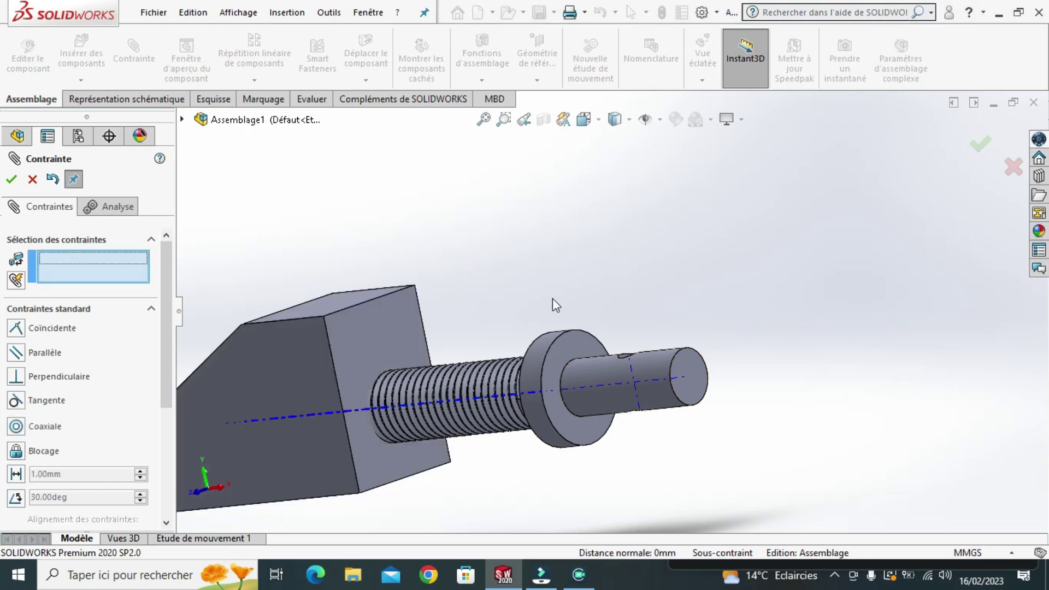
# Choose the Hélicoïdale screw mate type from the Mechanical Mates section
pyautogui.moveTo(166, 364); pyautogui.dragTo(169, 389)
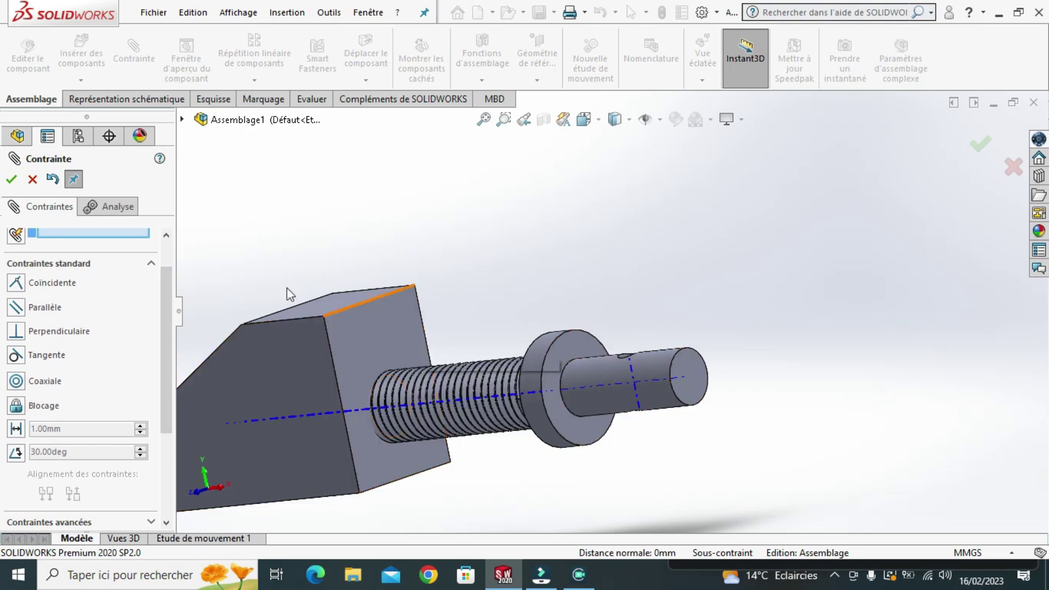
pyautogui.moveTo(166, 301); pyautogui.dragTo(166, 342)
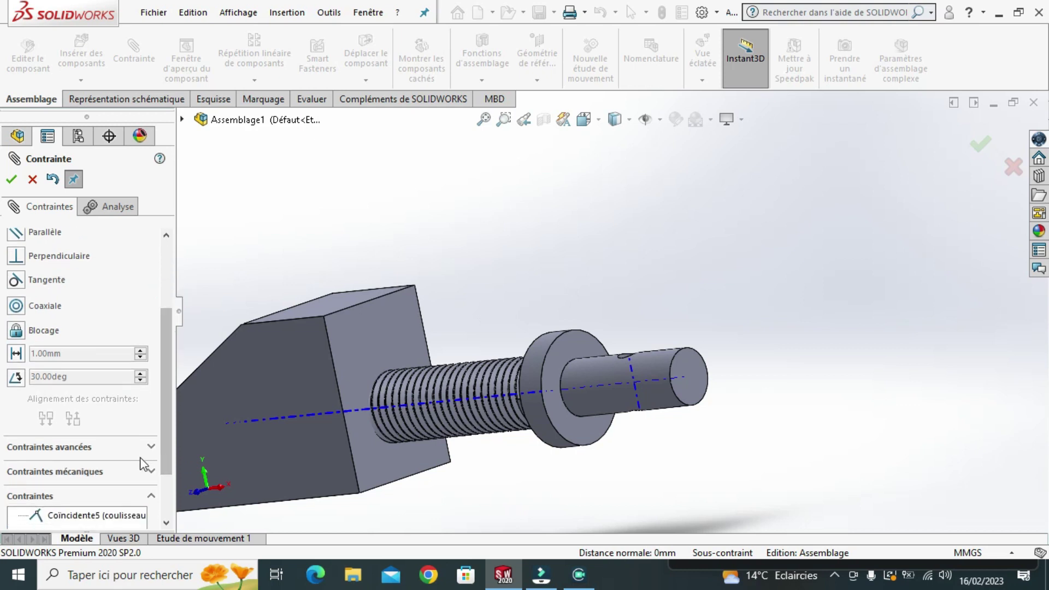
pyautogui.click(144, 451)
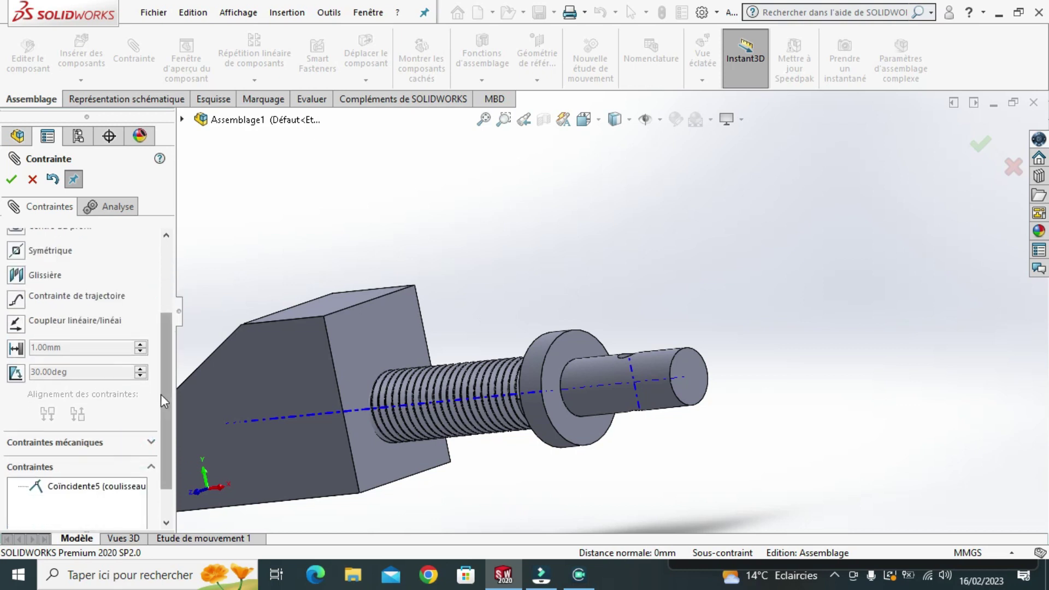
pyautogui.moveTo(165, 387); pyautogui.dragTo(166, 414)
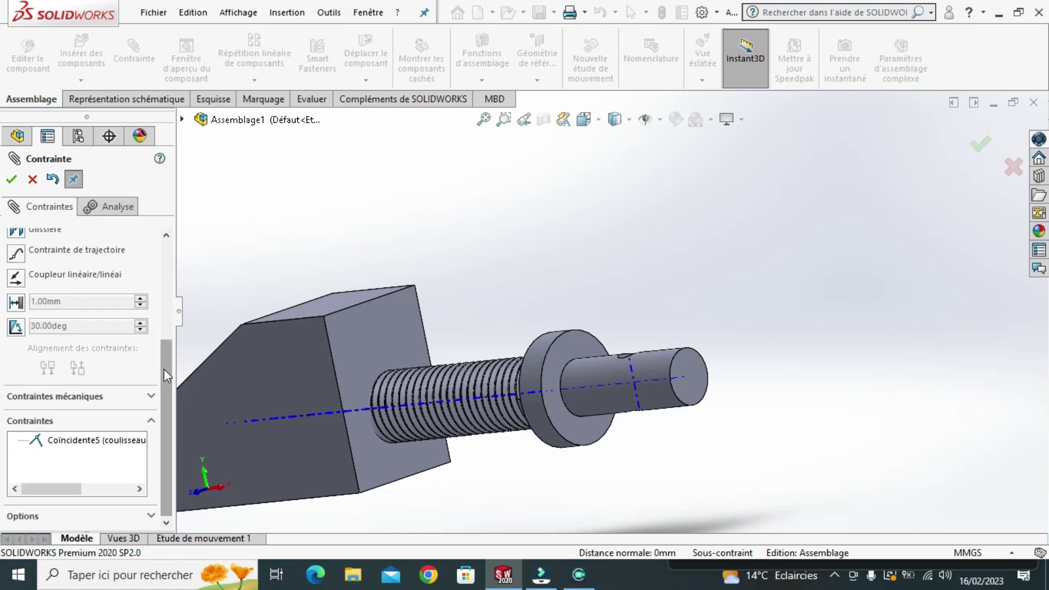
pyautogui.click(130, 395)
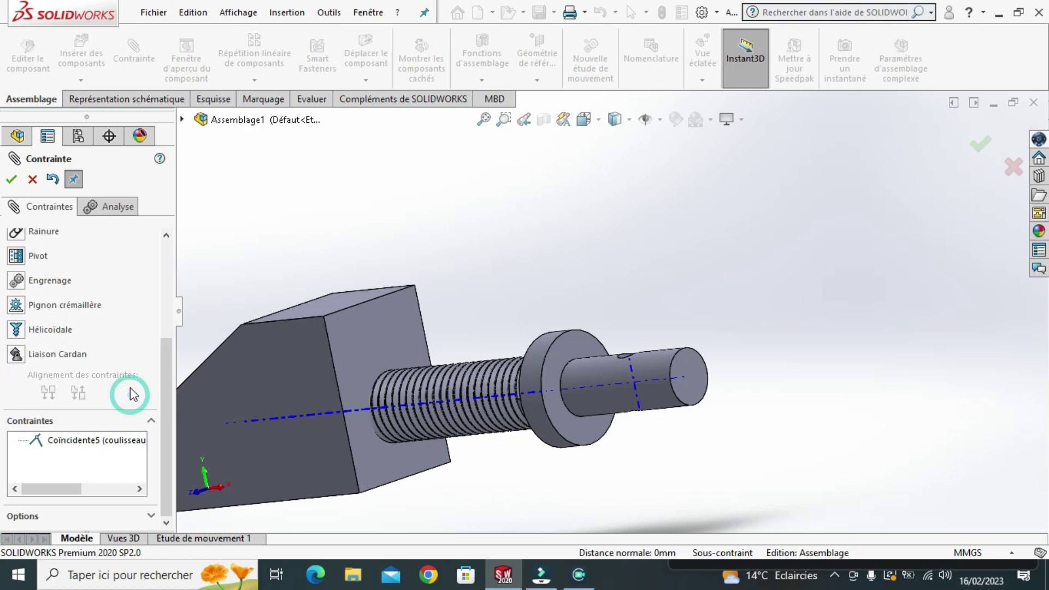
pyautogui.click(56, 332)
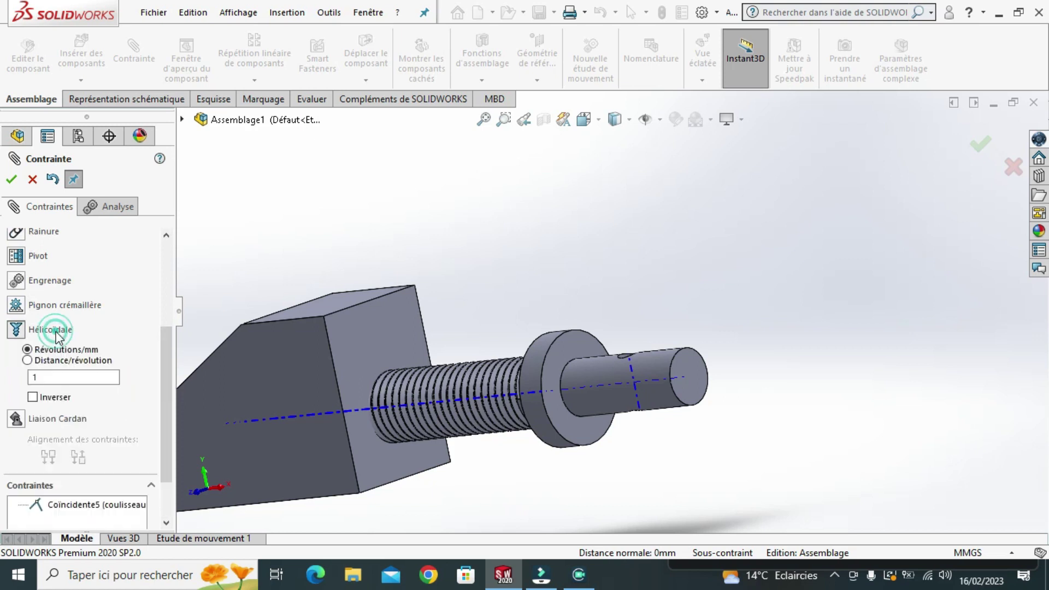
pyautogui.moveTo(164, 396); pyautogui.dragTo(170, 429)
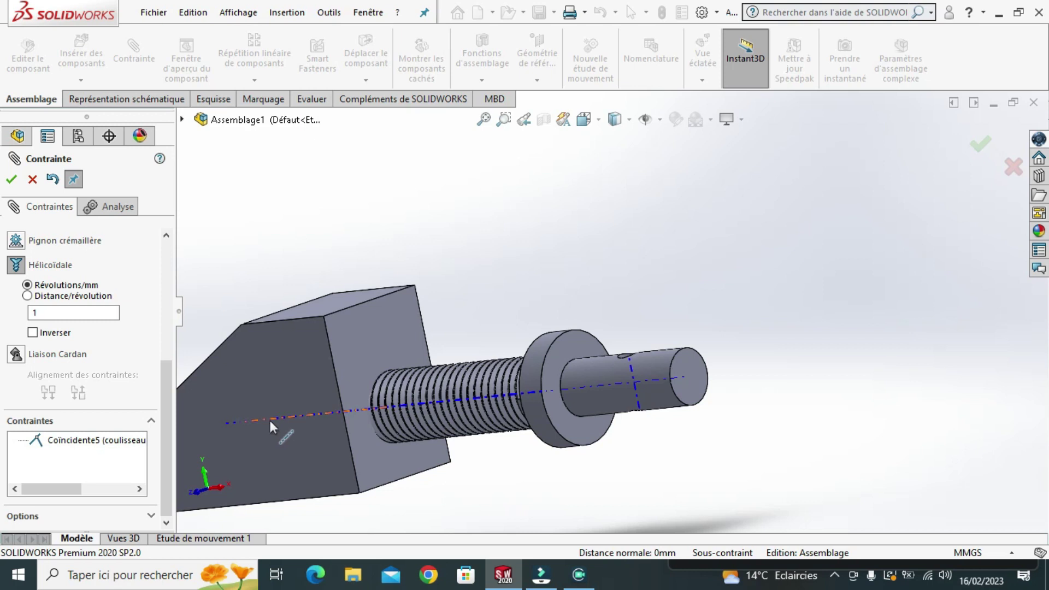
pyautogui.scroll(-2, 271, 419)
pyautogui.scroll(-3, 272, 419)
pyautogui.scroll(-3, 271, 419)
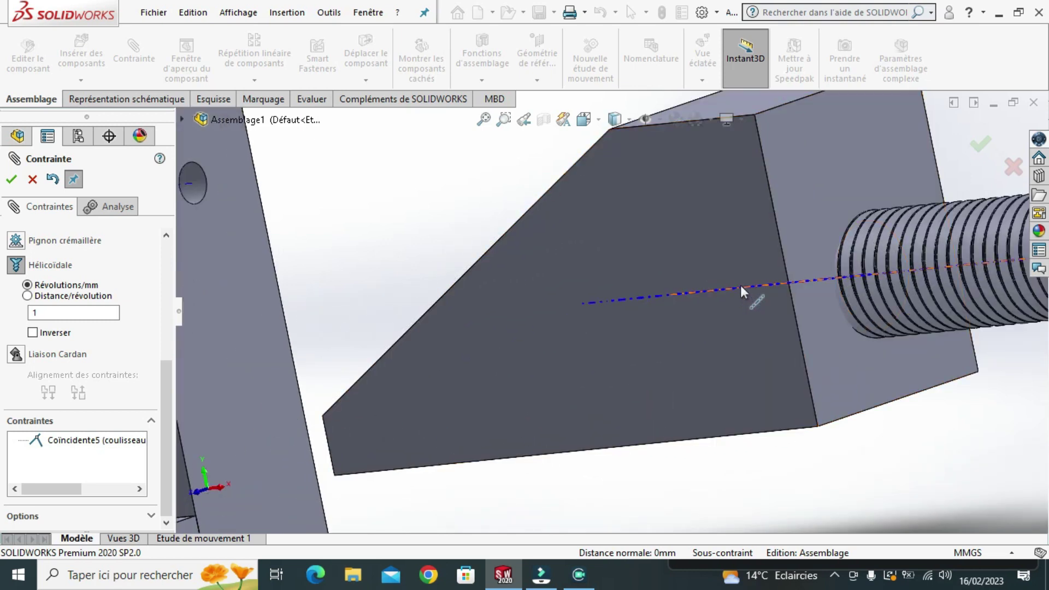
# Link the slider axis and screw thread with a reversed 1 revolution/mm helical mate
pyautogui.click(630, 298)
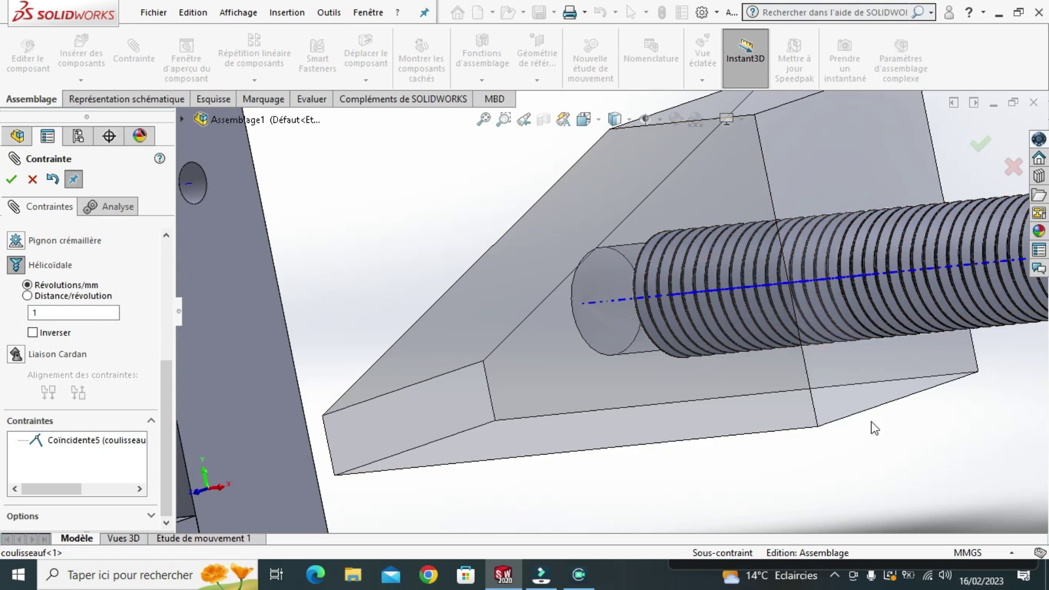
pyautogui.scroll(-1, 875, 428)
pyautogui.scroll(1, 875, 428)
pyautogui.scroll(1, 873, 427)
pyautogui.scroll(1, 871, 427)
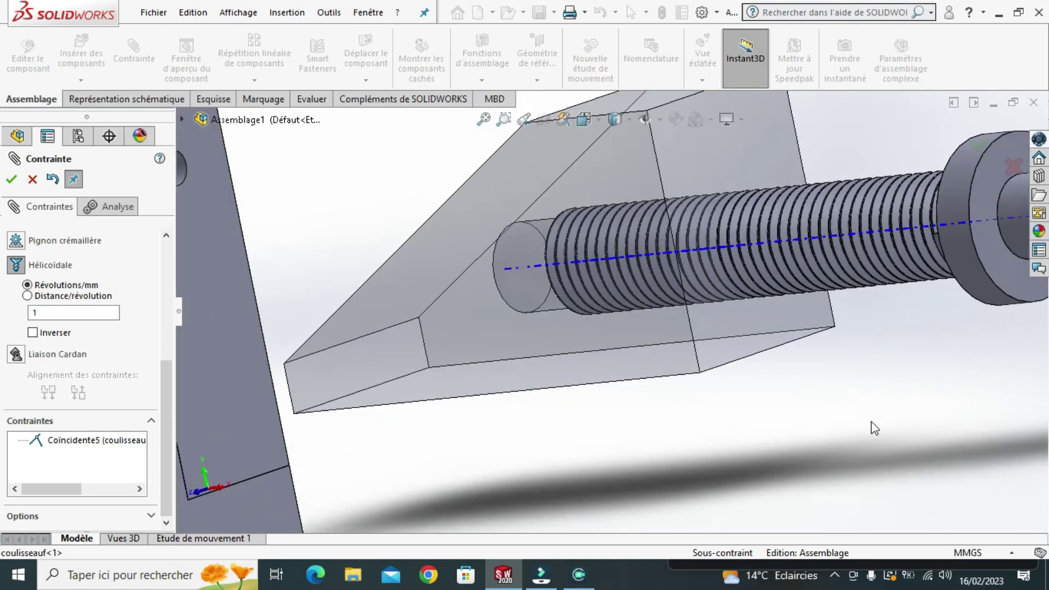
pyautogui.scroll(-3, 834, 247)
pyautogui.scroll(-3, 815, 260)
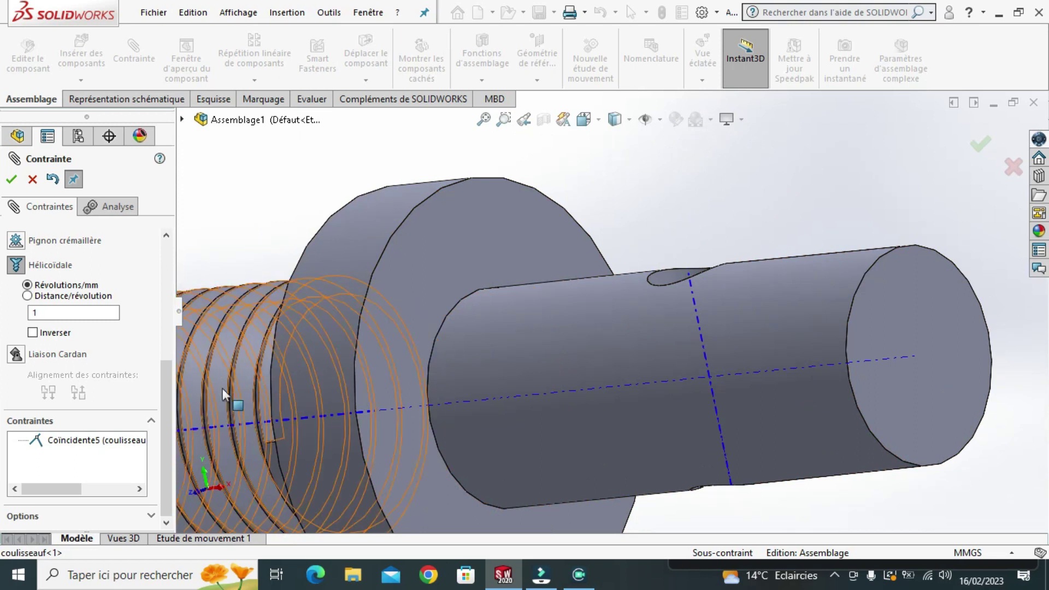
pyautogui.scroll(-1, 216, 391)
pyautogui.scroll(-1, 216, 391)
pyautogui.scroll(-2, 216, 391)
pyautogui.scroll(-1, 218, 391)
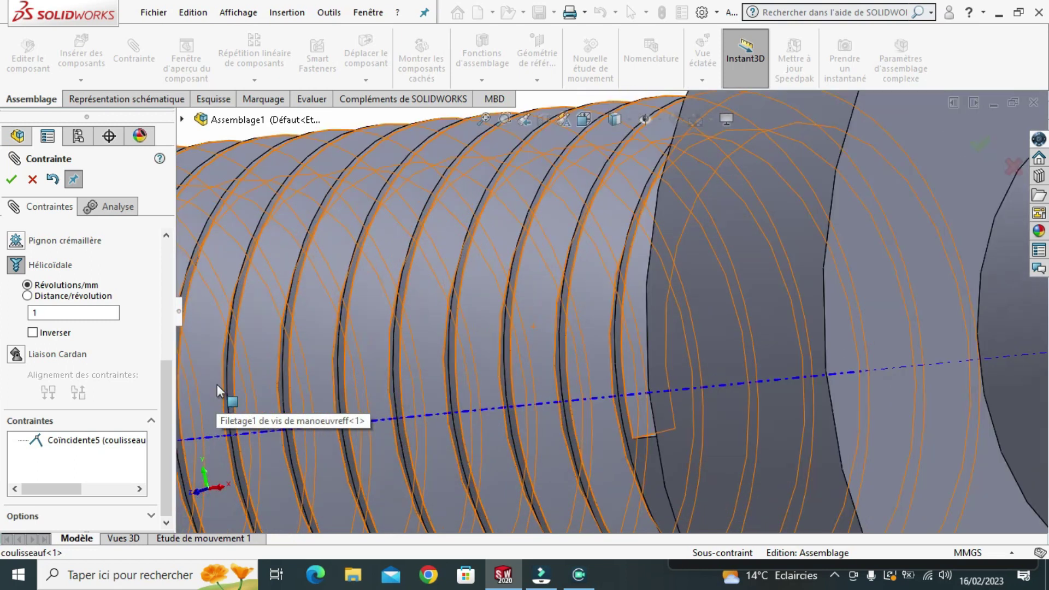
pyautogui.click(355, 287)
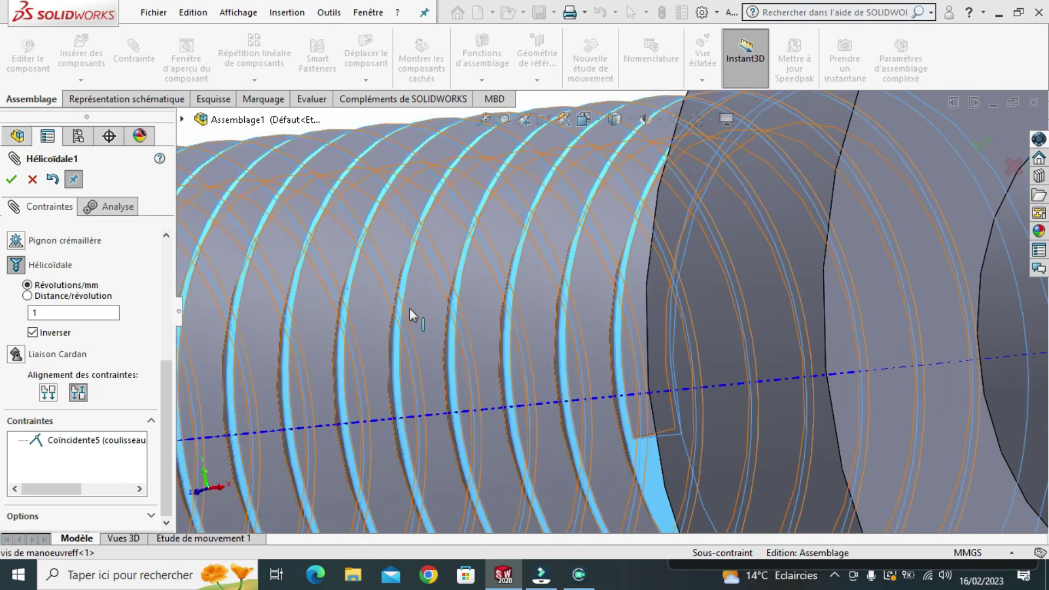
pyautogui.click(12, 181)
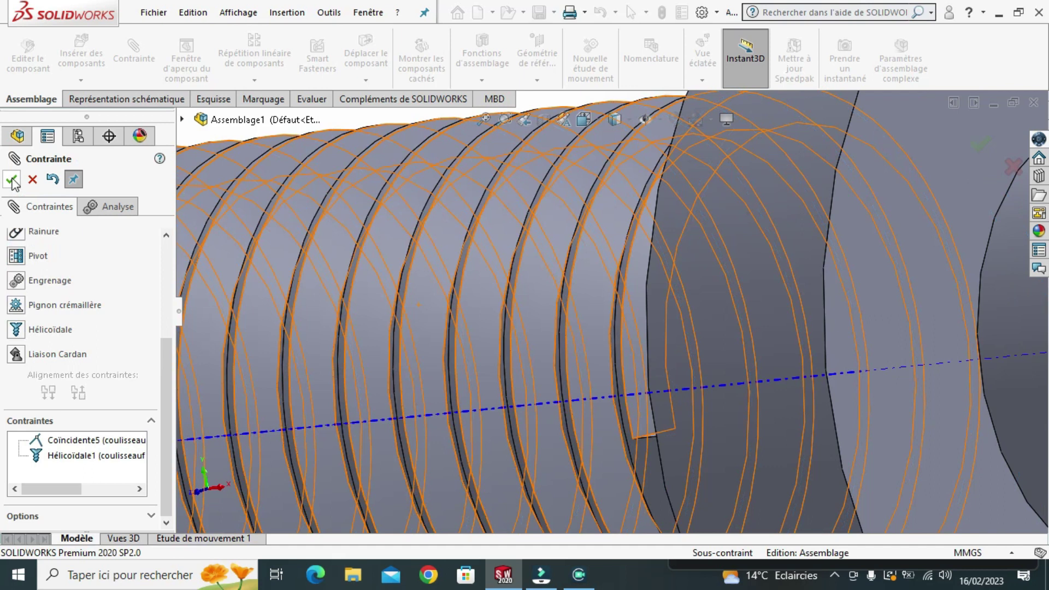
pyautogui.click(12, 181)
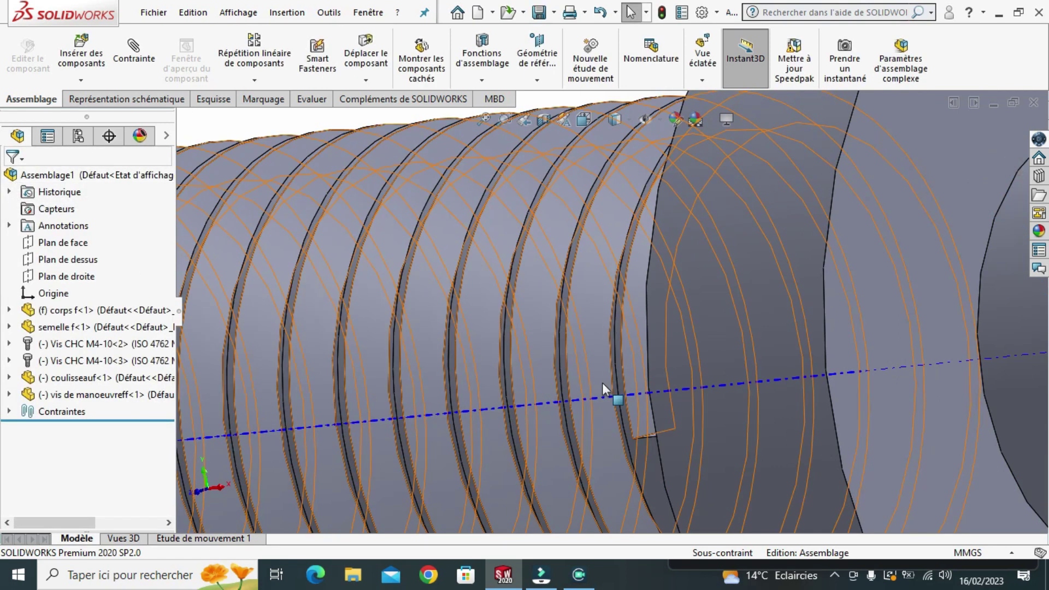
# Mate a flat slider face coincident with the semelle f slot floor (Coincidente6)
pyautogui.click(603, 383)
pyautogui.moveTo(917, 435); pyautogui.dragTo(868, 454, button='middle')
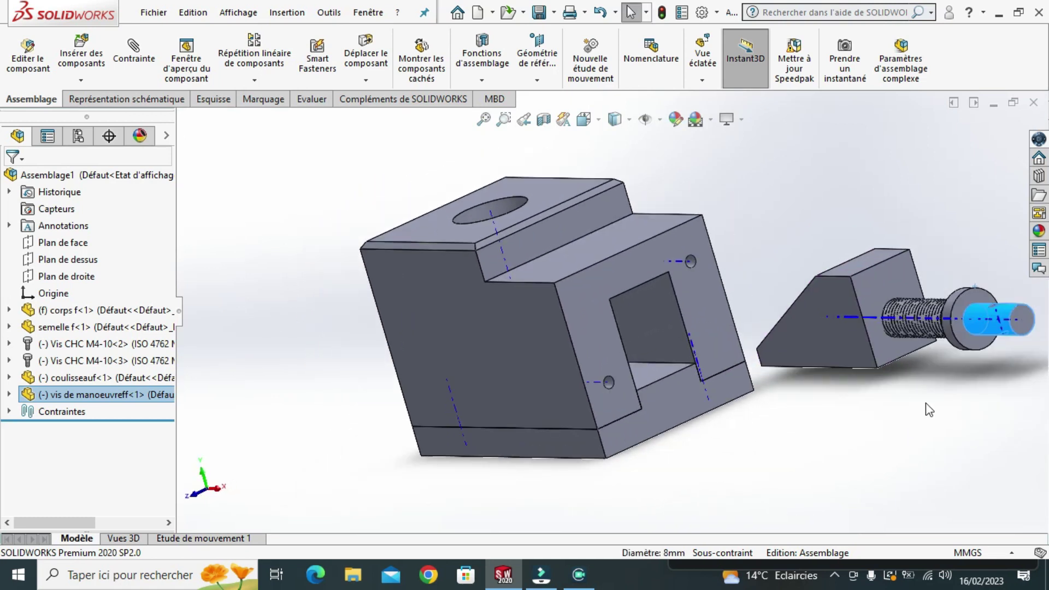
pyautogui.click(926, 403)
pyautogui.moveTo(926, 403); pyautogui.dragTo(861, 303, button='middle')
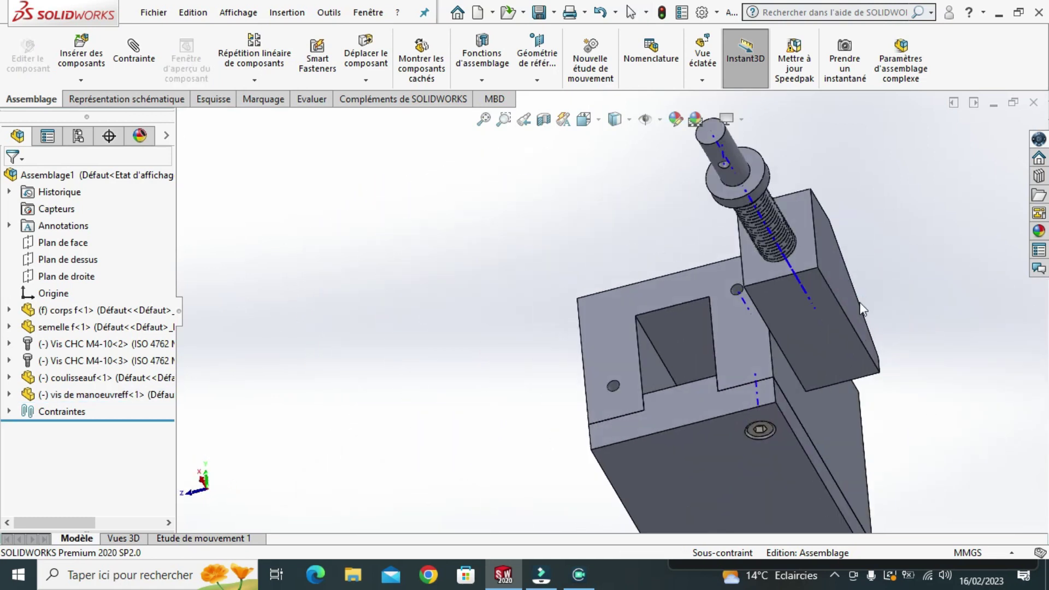
pyautogui.click(134, 52)
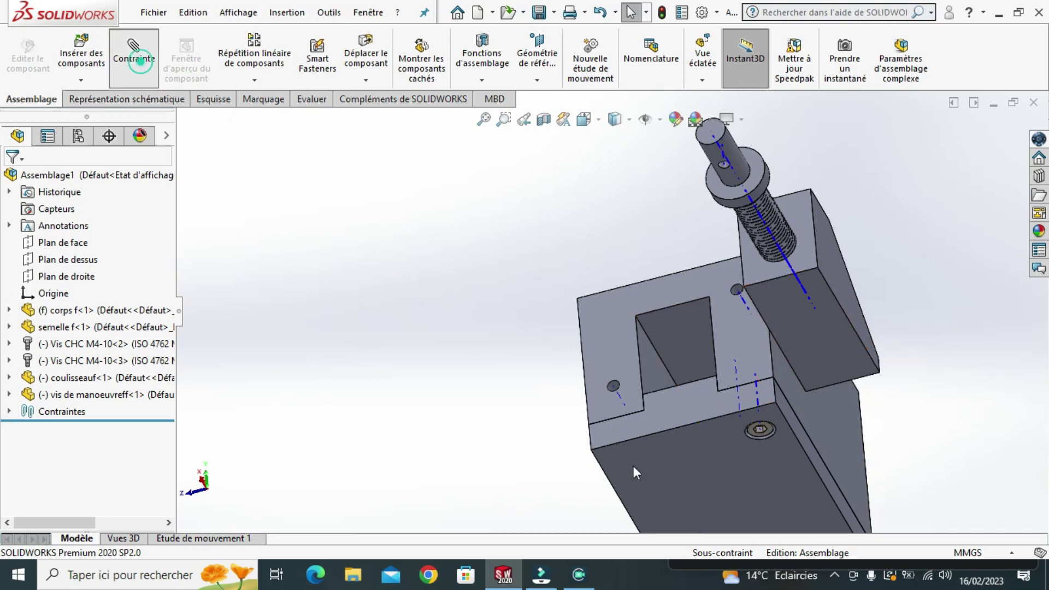
pyautogui.click(825, 337)
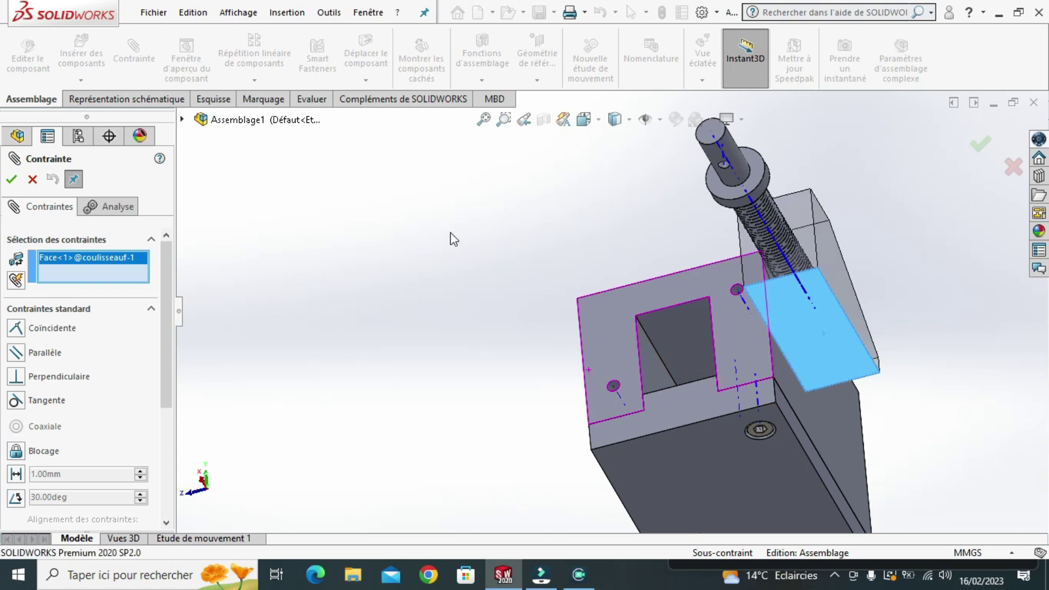
pyautogui.moveTo(451, 232); pyautogui.dragTo(632, 366, button='middle')
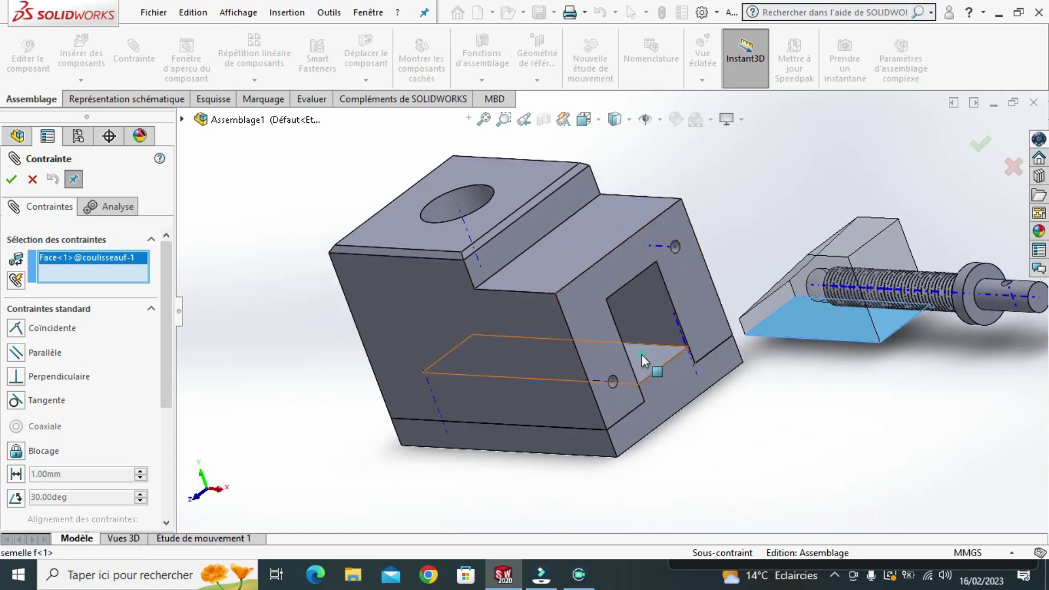
pyautogui.click(642, 354)
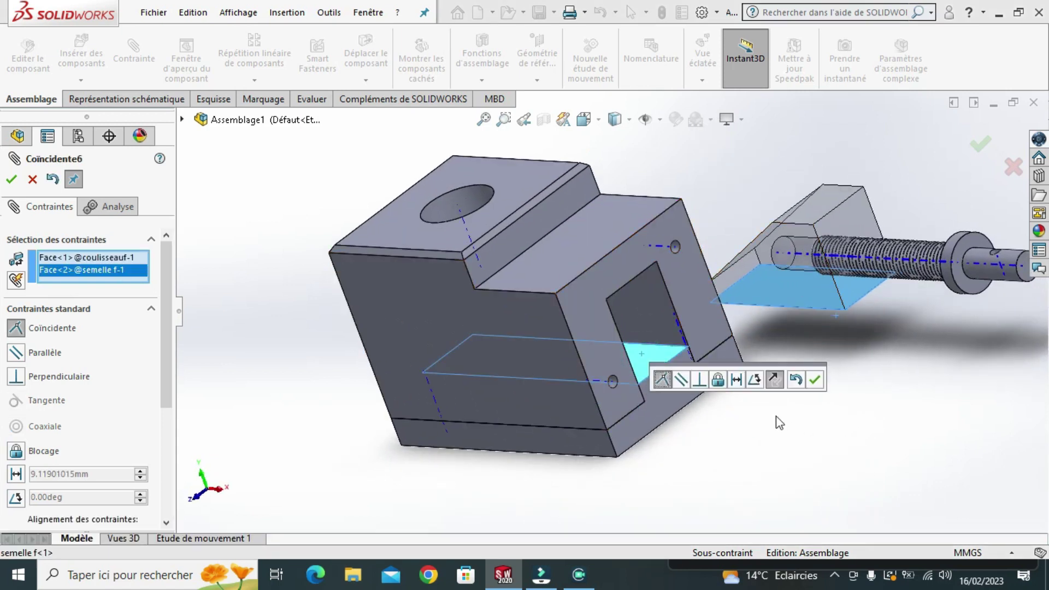
pyautogui.click(817, 381)
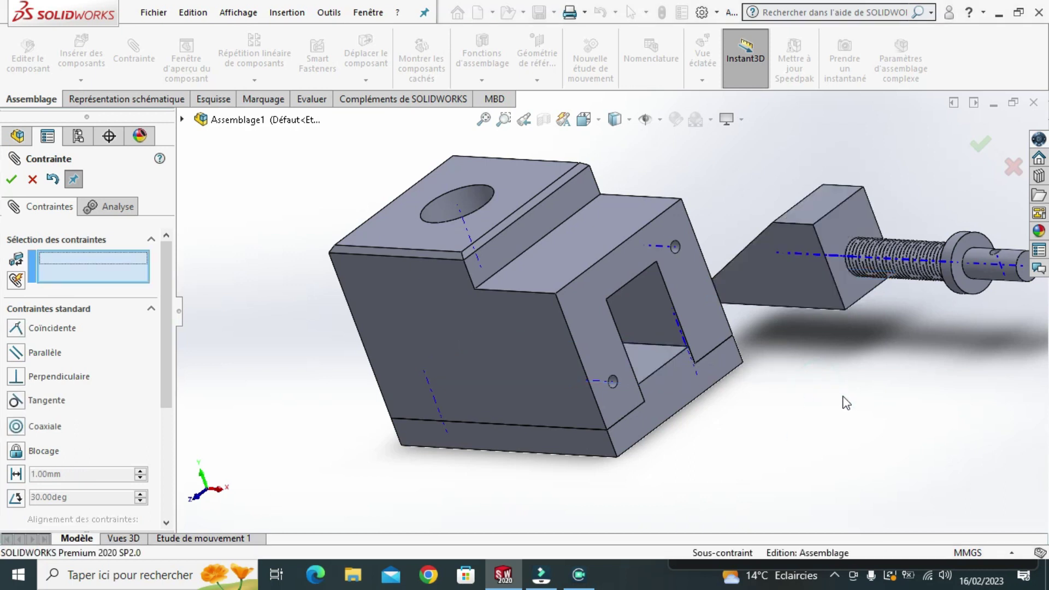
# Mate another wedge face coincident with the corps f inner face (Coincidente7)
pyautogui.scroll(2, 847, 403)
pyautogui.scroll(1, 836, 407)
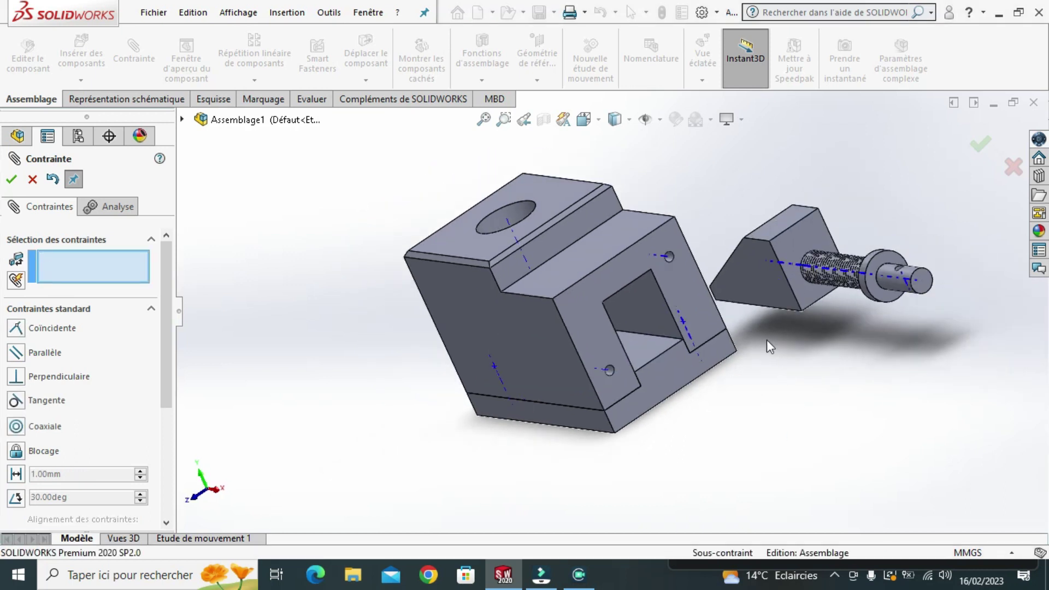
pyautogui.click(756, 271)
pyautogui.moveTo(797, 427)
pyautogui.mouseDown(button='middle')
pyautogui.moveTo(741, 437)
pyautogui.moveTo(719, 457)
pyautogui.mouseUp(button='middle')
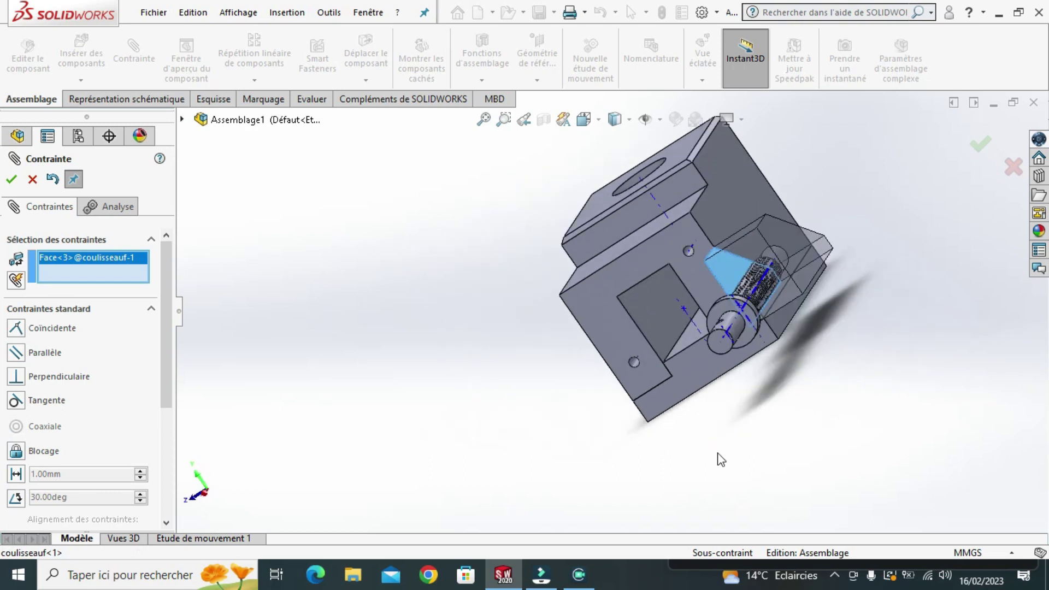
pyautogui.click(654, 307)
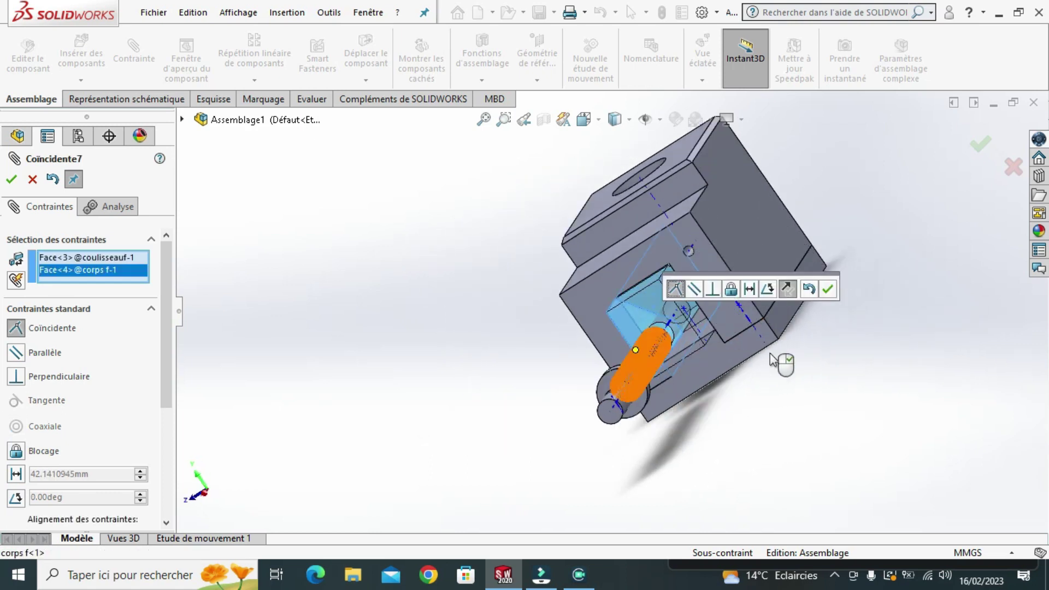
pyautogui.click(829, 291)
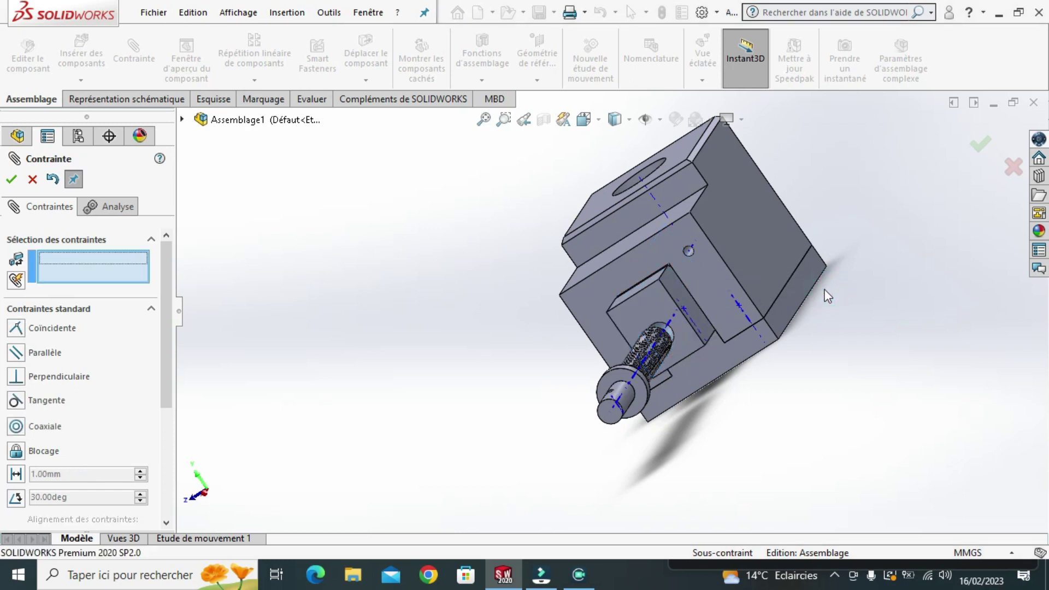
pyautogui.moveTo(418, 347); pyautogui.dragTo(536, 251, button='middle')
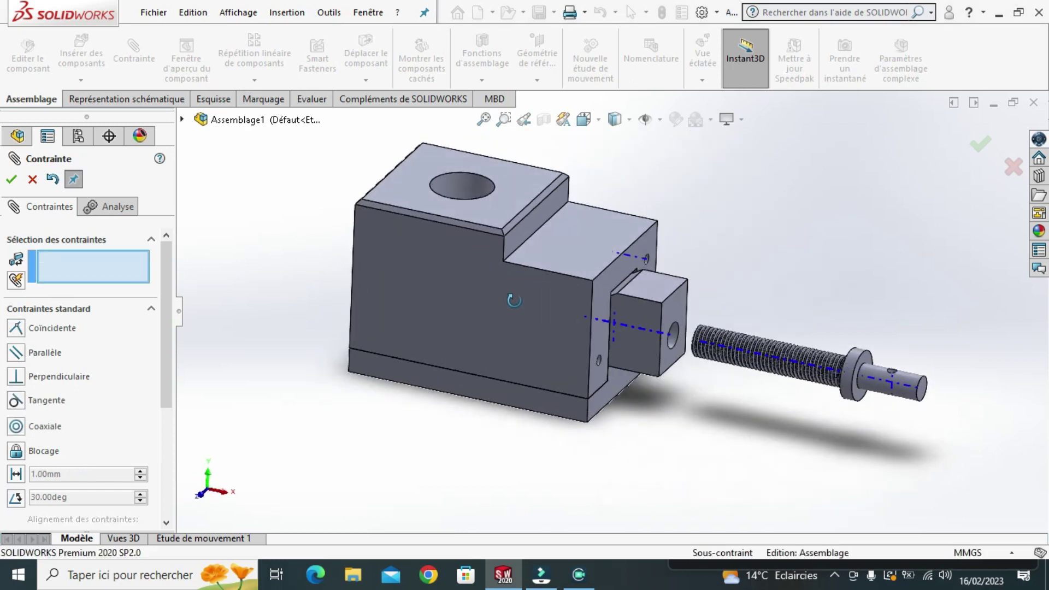
# Hide the temporary axes and cancel the unfinished mate on semelle f's Axe<1>
pyautogui.press('f')
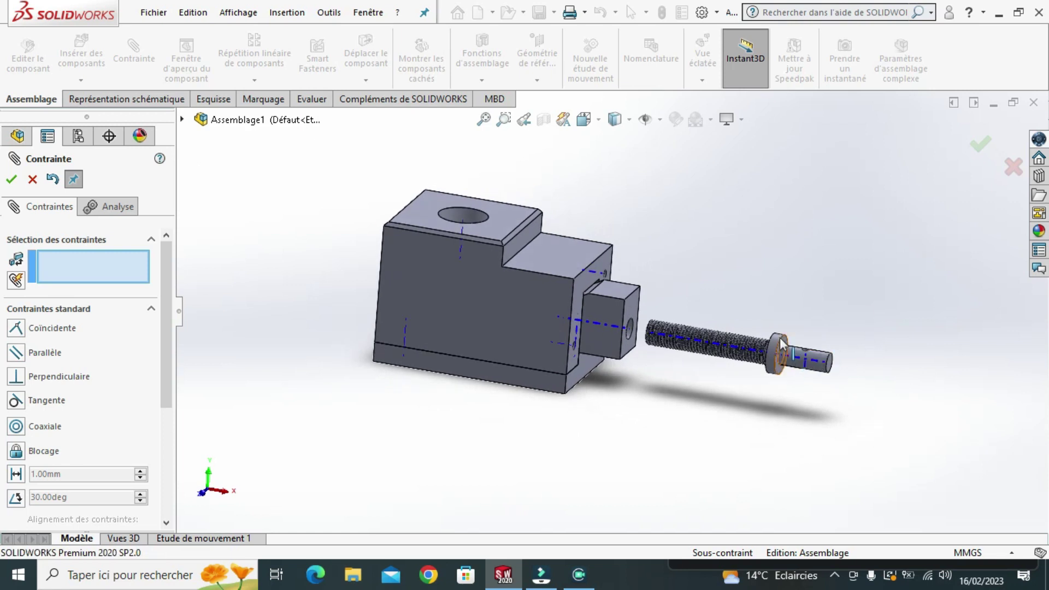
pyautogui.moveTo(784, 354)
pyautogui.mouseDown(button='middle')
pyautogui.moveTo(794, 326)
pyautogui.moveTo(782, 420)
pyautogui.mouseUp(button='middle')
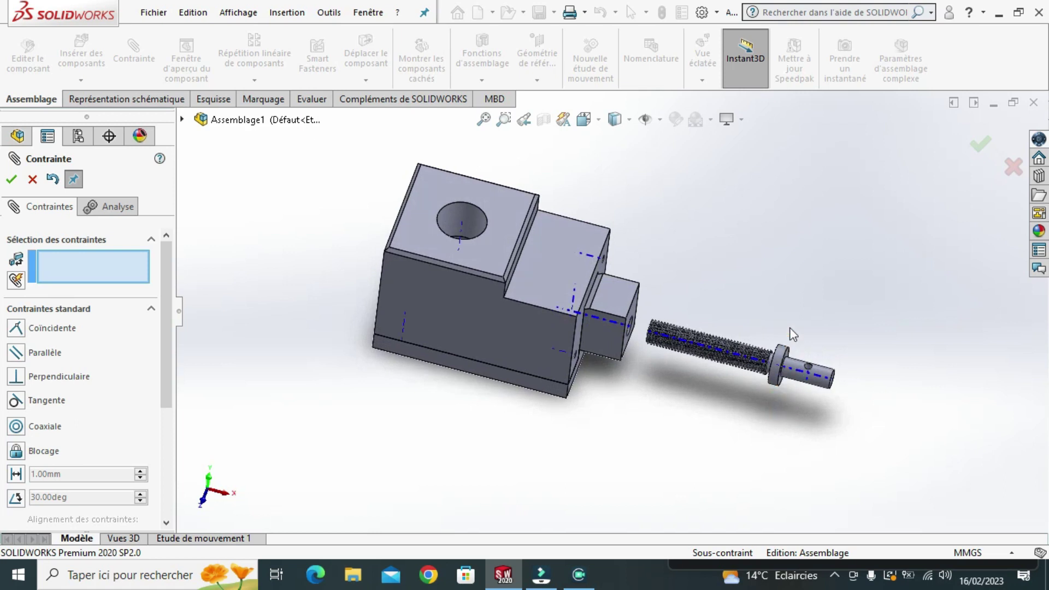
pyautogui.moveTo(850, 297); pyautogui.dragTo(823, 255, button='middle')
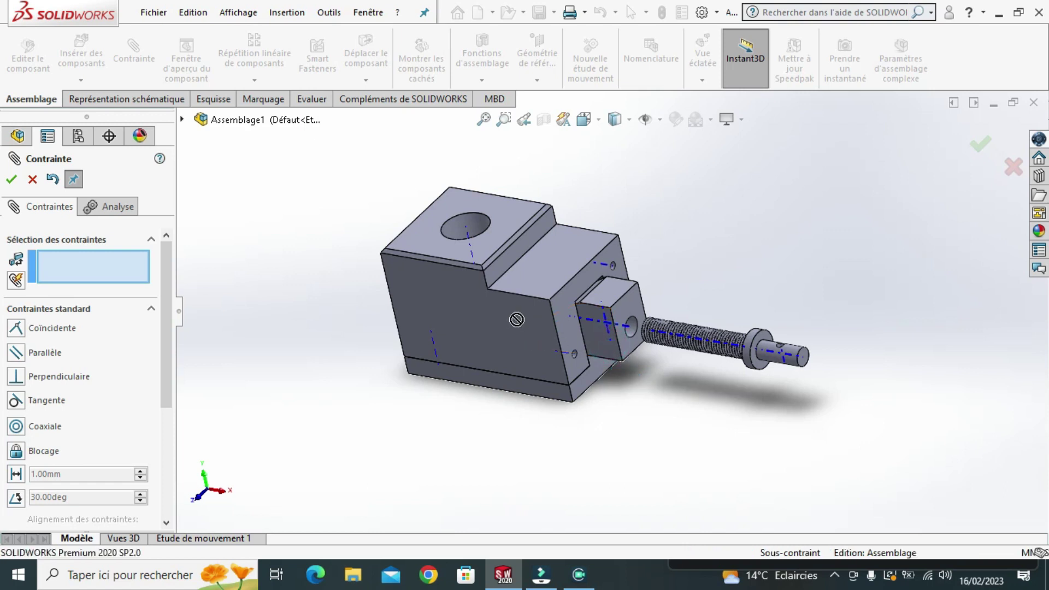
pyautogui.click(595, 323)
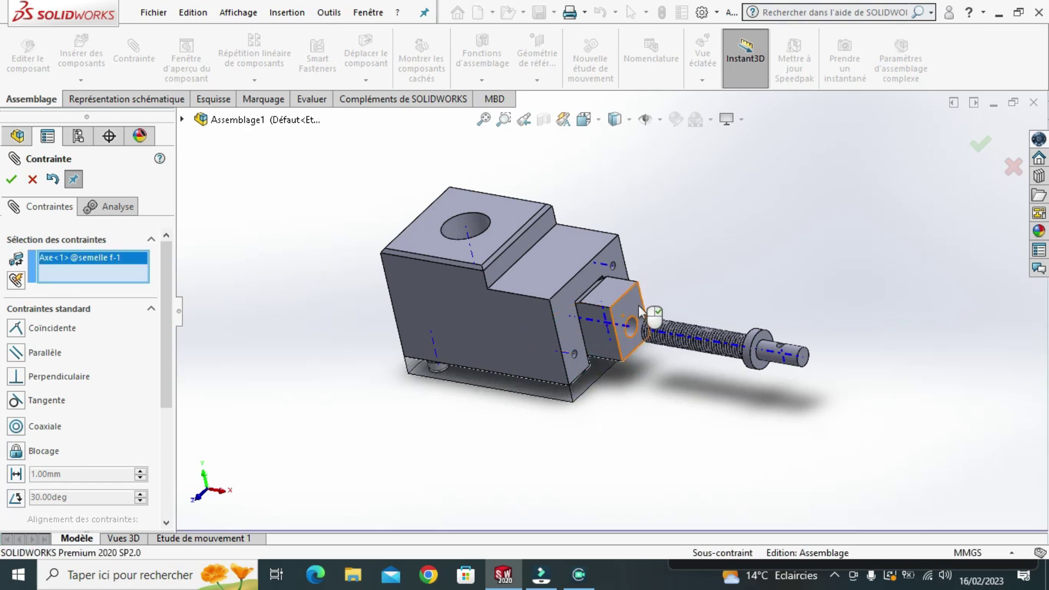
pyautogui.click(661, 125)
pyautogui.click(669, 164)
pyautogui.click(778, 192)
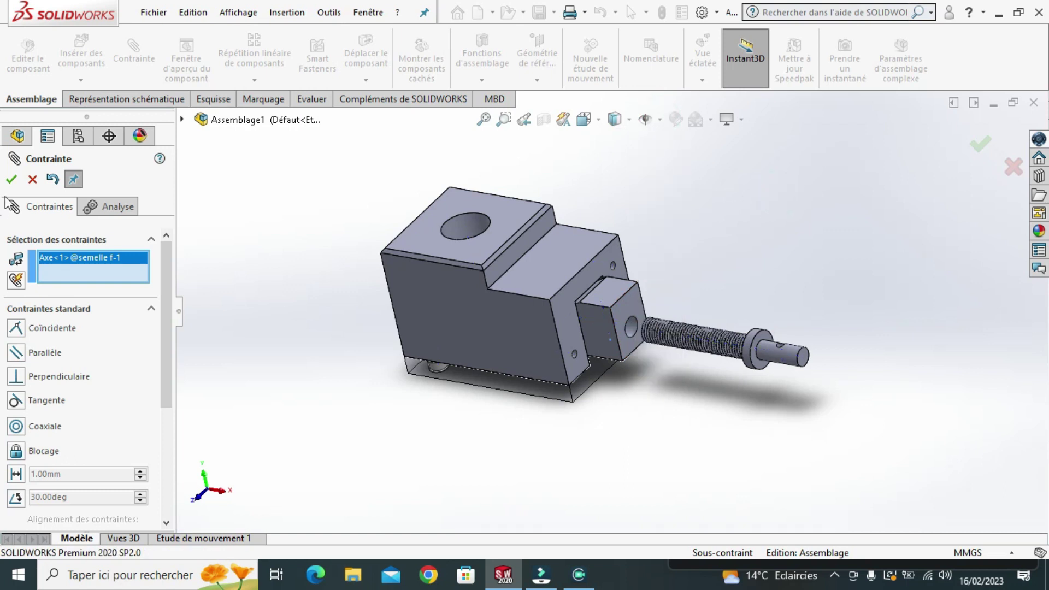
pyautogui.click(18, 184)
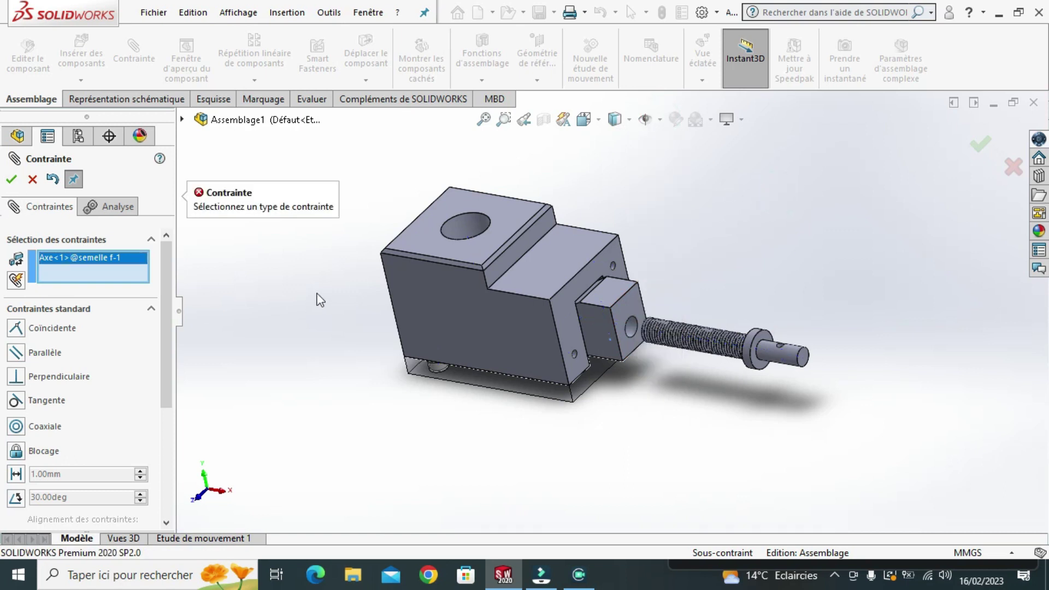
pyautogui.press('Escape')
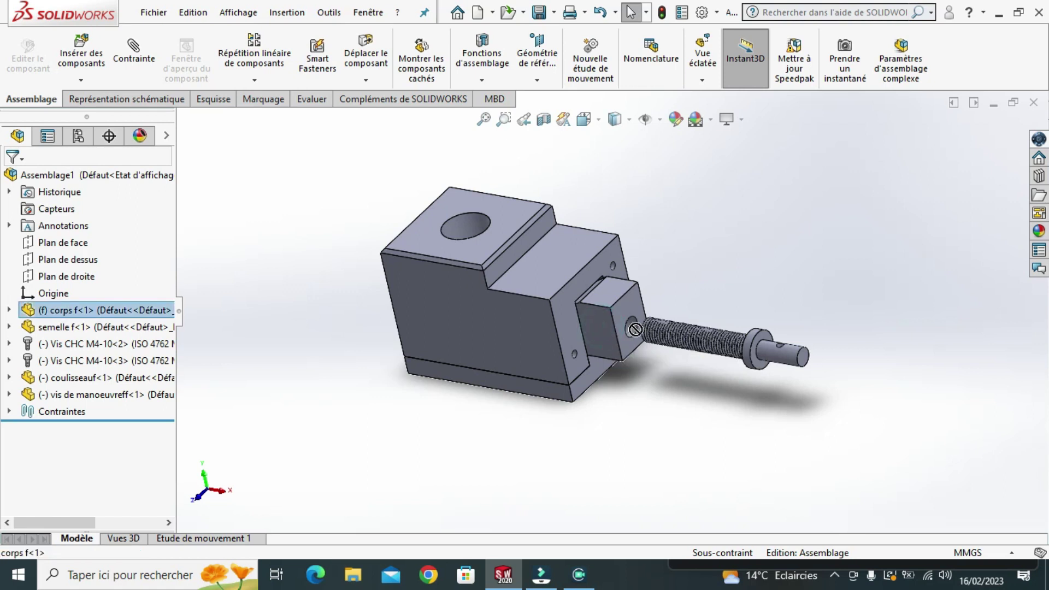
# Drag the coulisseau and vis de manoeuvre along the screw axis so the slider protrudes
pyautogui.moveTo(595, 323); pyautogui.dragTo(713, 349)
pyautogui.moveTo(685, 345)
pyautogui.mouseDown()
pyautogui.moveTo(633, 342)
pyautogui.moveTo(671, 348)
pyautogui.mouseUp()
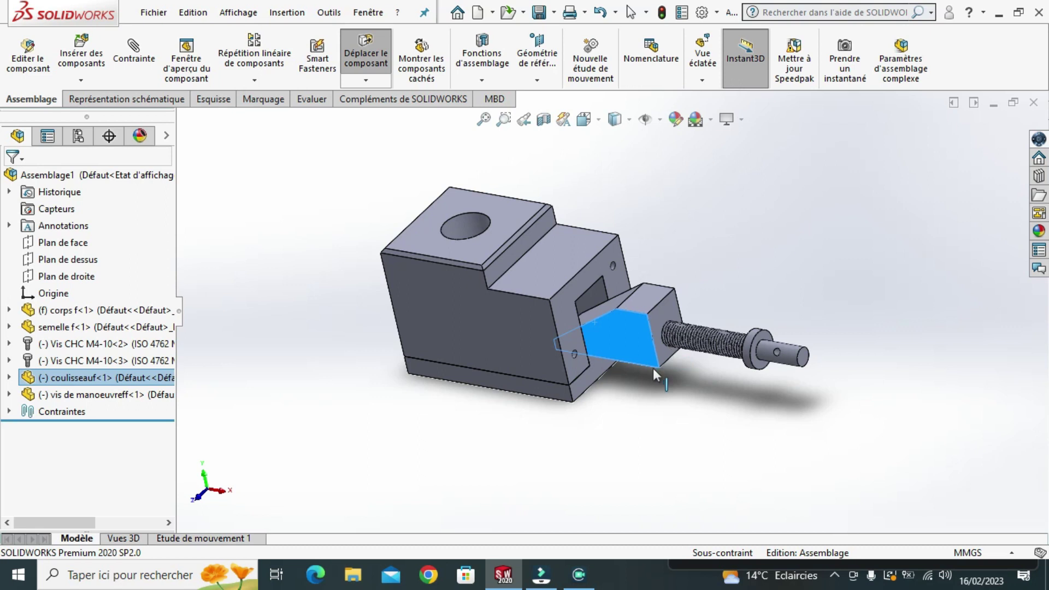
pyautogui.press('Escape')
pyautogui.click(684, 437)
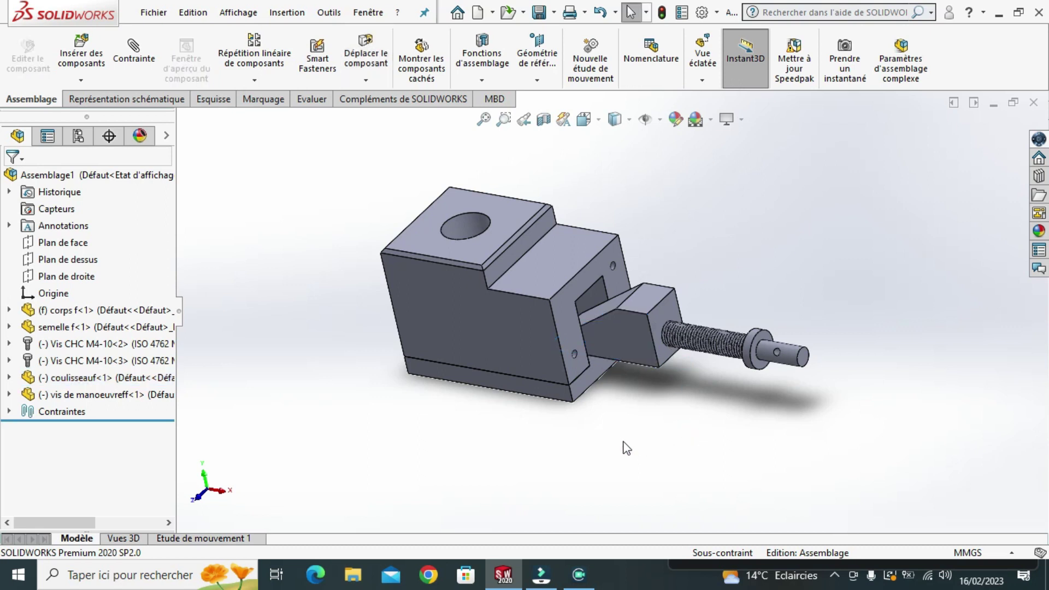
pyautogui.click(795, 361)
pyautogui.moveTo(792, 353)
pyautogui.mouseDown()
pyautogui.moveTo(644, 344)
pyautogui.moveTo(796, 363)
pyautogui.mouseUp()
pyautogui.press('Escape')
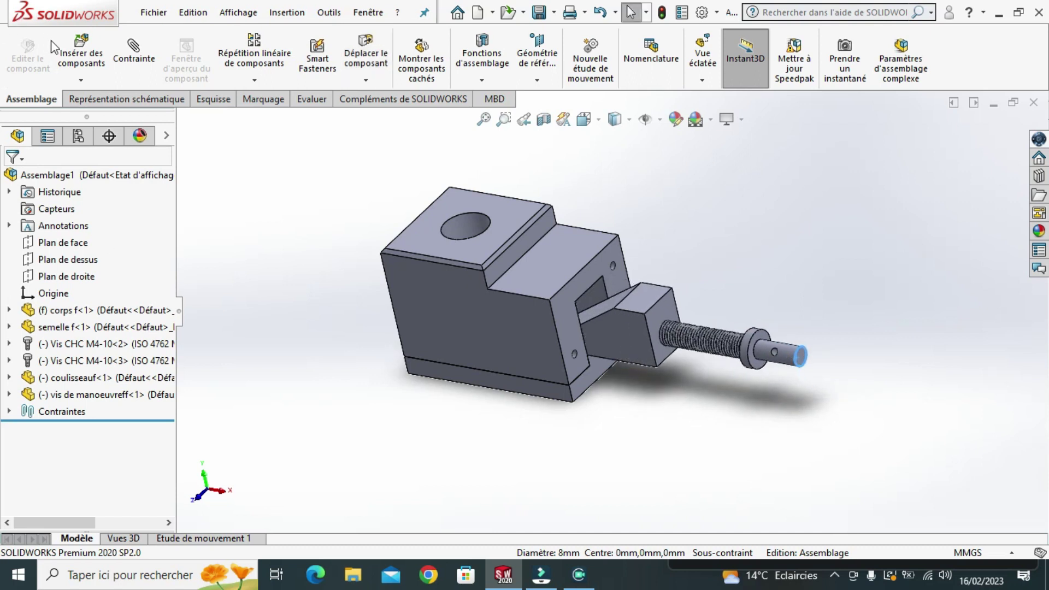
# Insert the poignéf handle, rotated to face the lead screw, beyond the shaft end
pyautogui.click(82, 70)
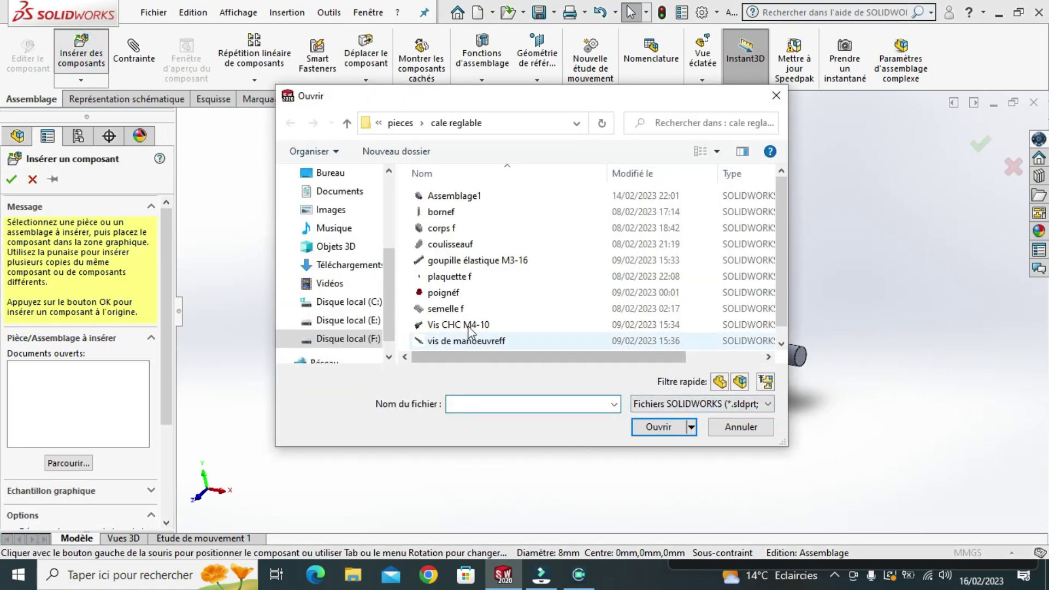
pyautogui.click(461, 295)
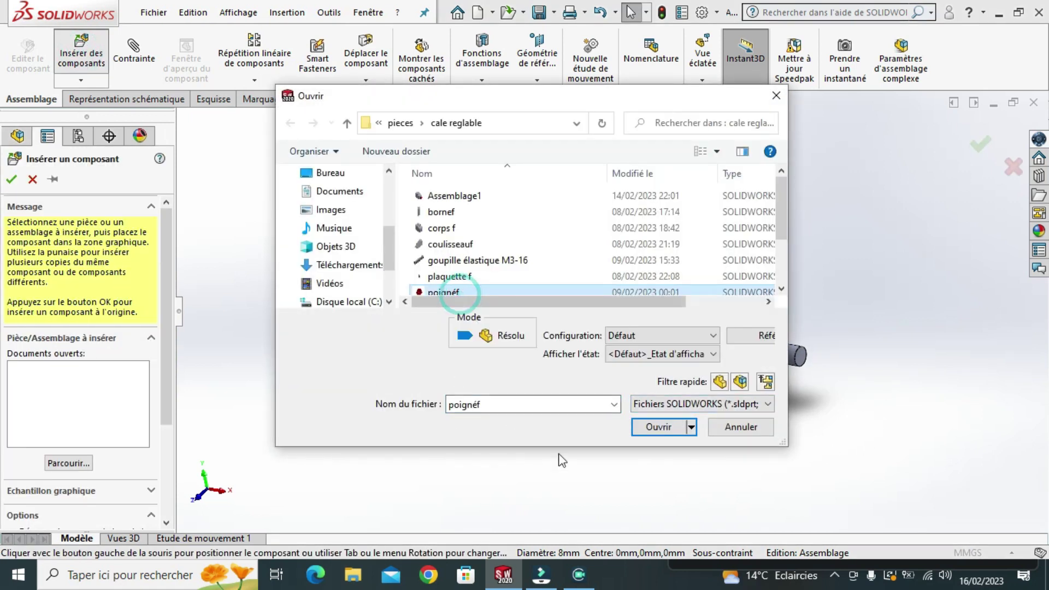
pyautogui.click(651, 428)
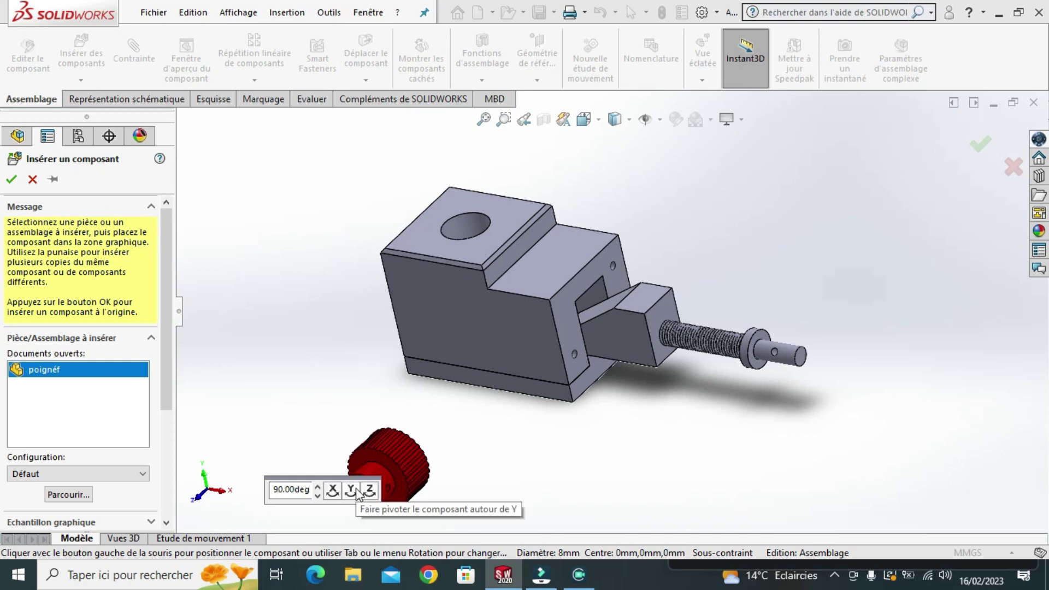
pyautogui.click(351, 490)
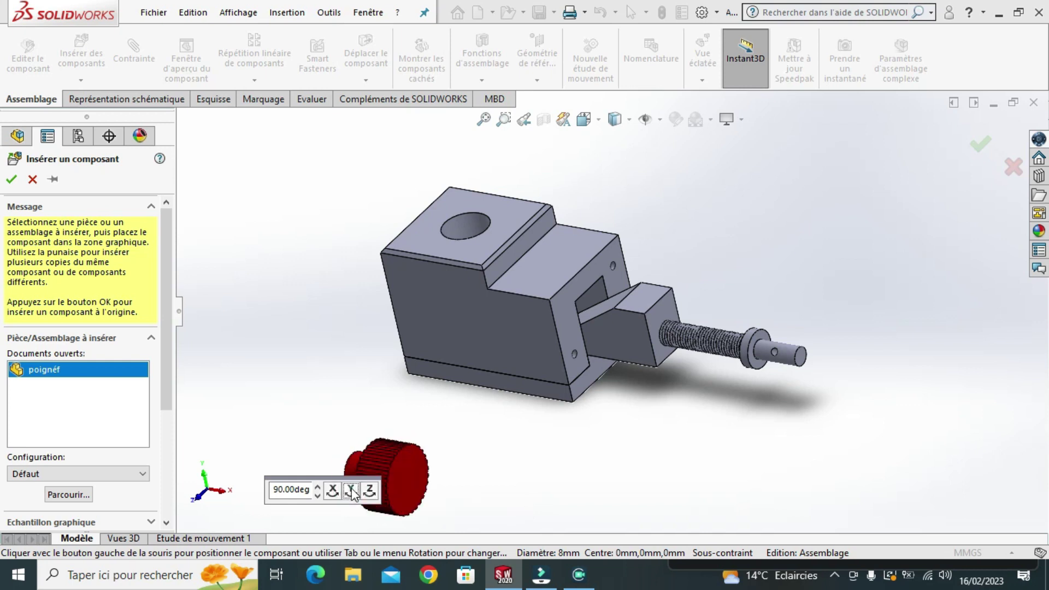
pyautogui.click(351, 491)
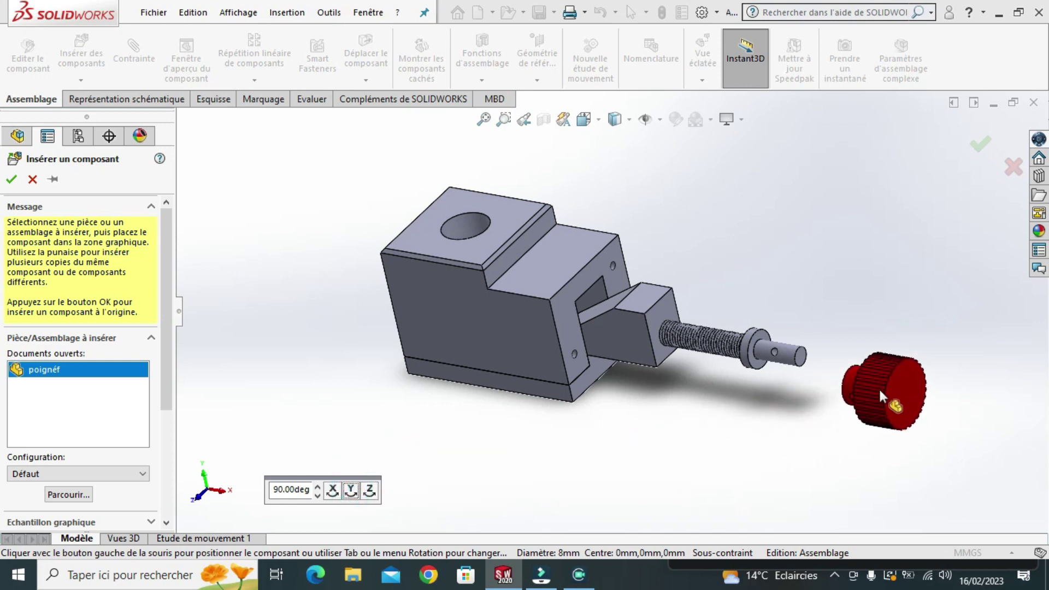
pyautogui.click(879, 389)
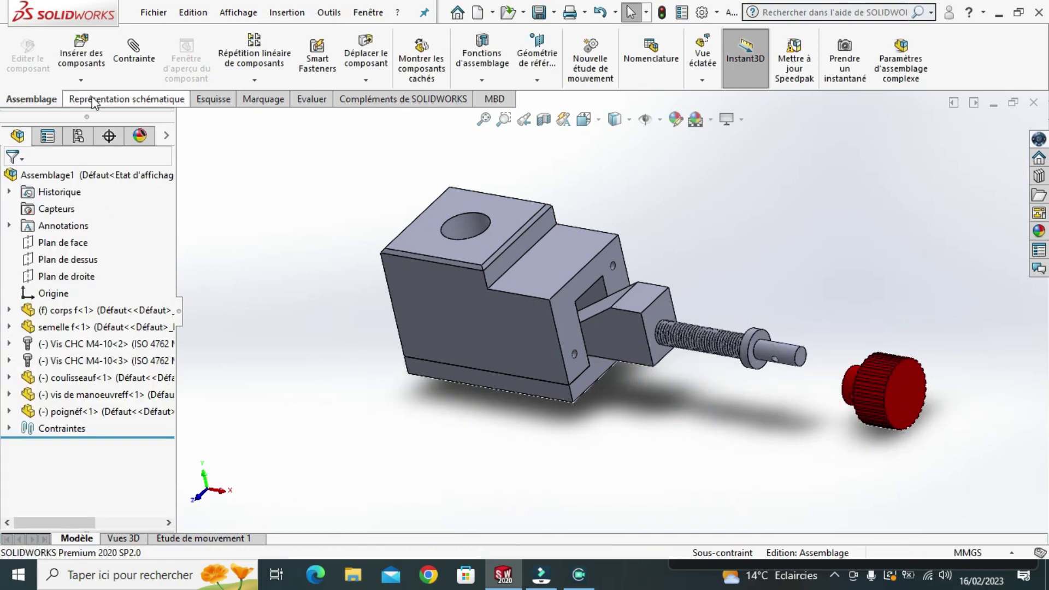
pyautogui.click(89, 67)
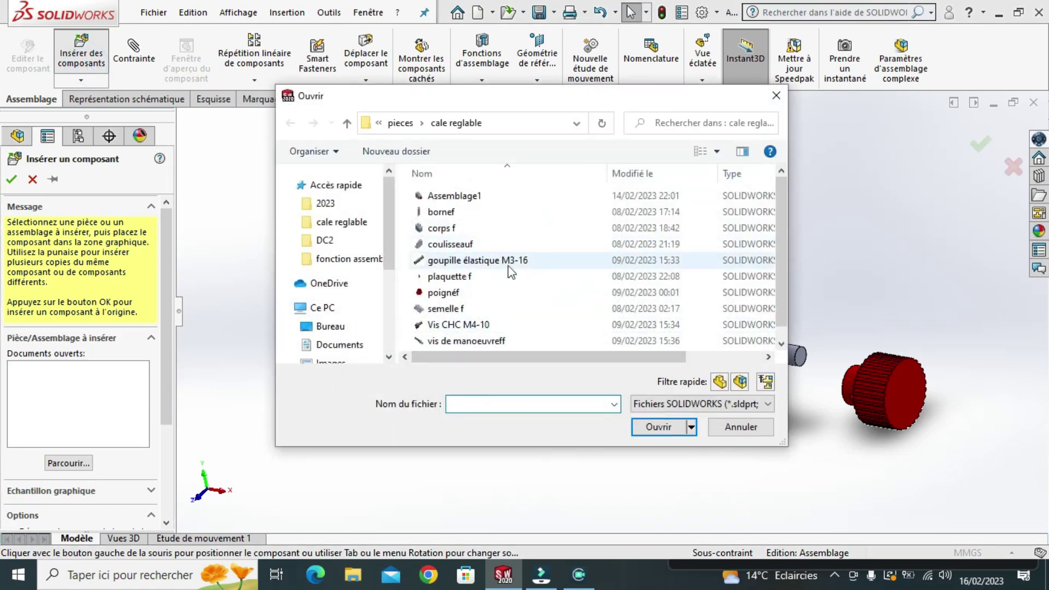
# Insert the goupille élastique M3-16 rotated 90° about Z, placed upright above the knurled handle
pyautogui.click(474, 260)
pyautogui.click(659, 428)
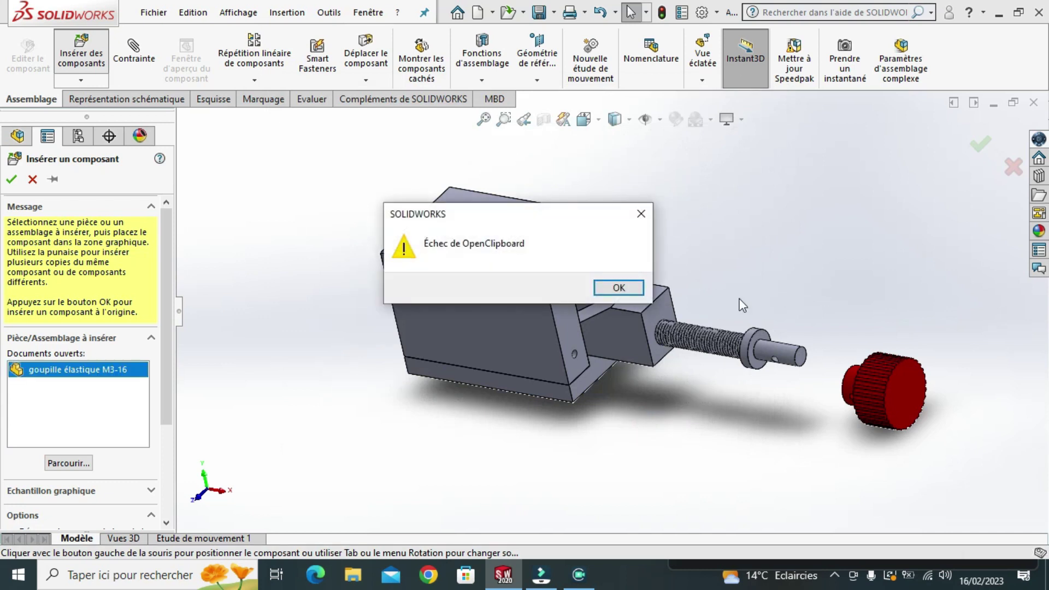
pyautogui.click(618, 289)
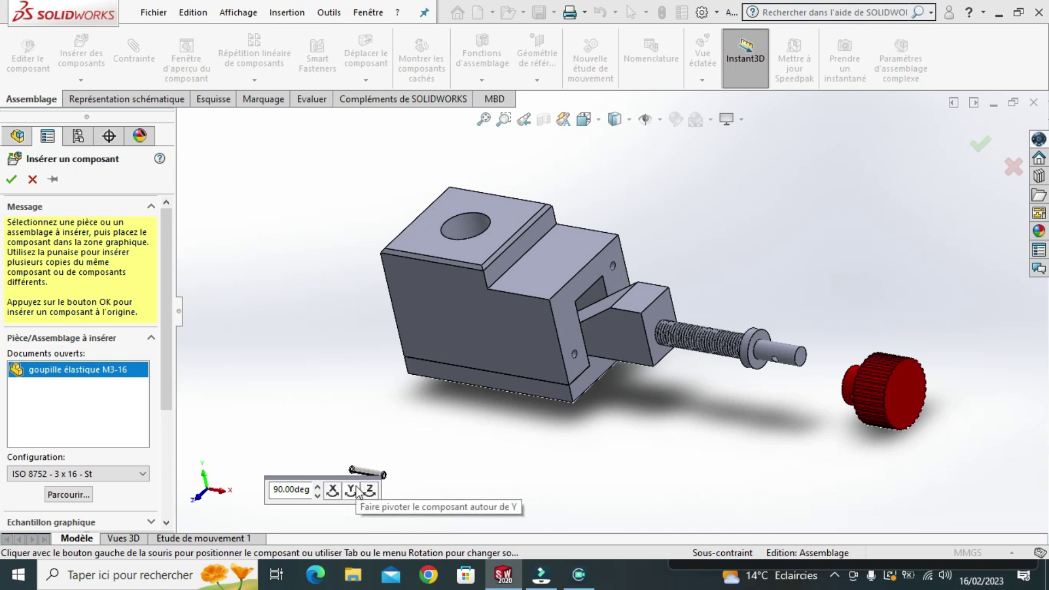
pyautogui.click(370, 491)
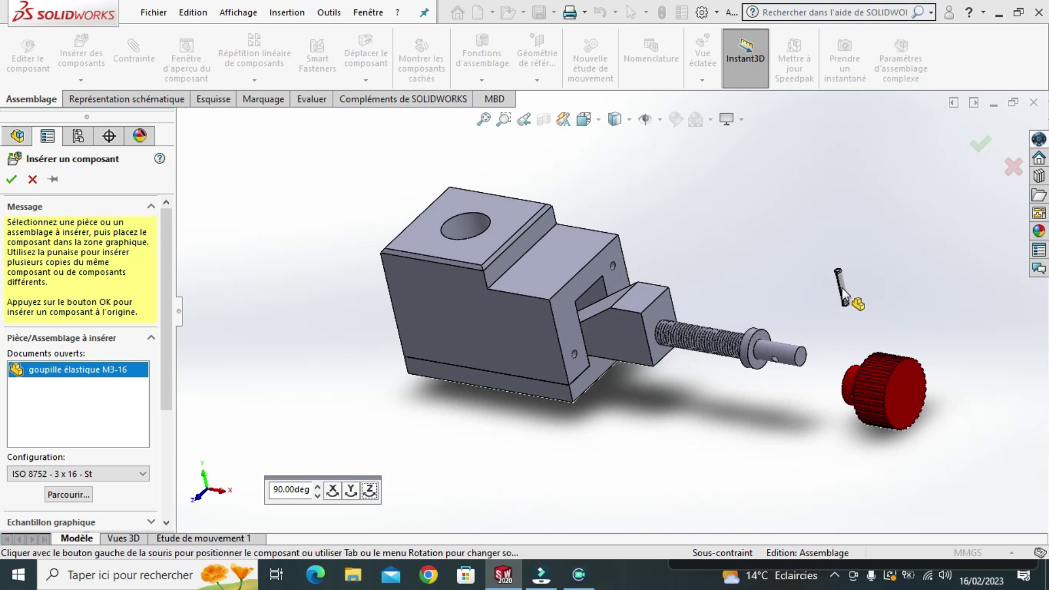
pyautogui.click(843, 292)
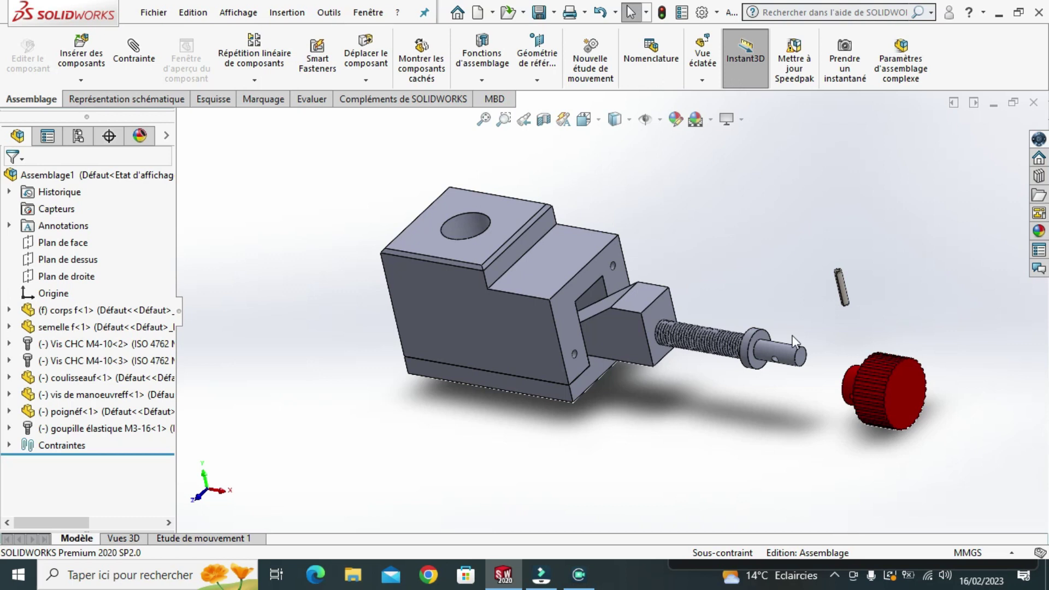
pyautogui.scroll(-3, 796, 342)
pyautogui.scroll(-2, 797, 343)
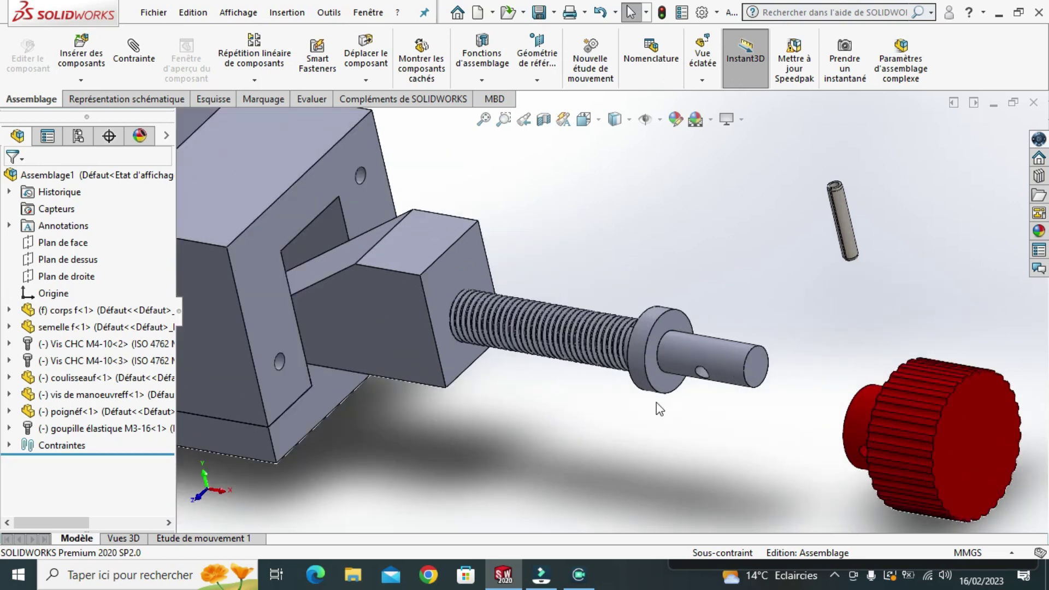
pyautogui.moveTo(657, 403); pyautogui.dragTo(782, 355, button='middle')
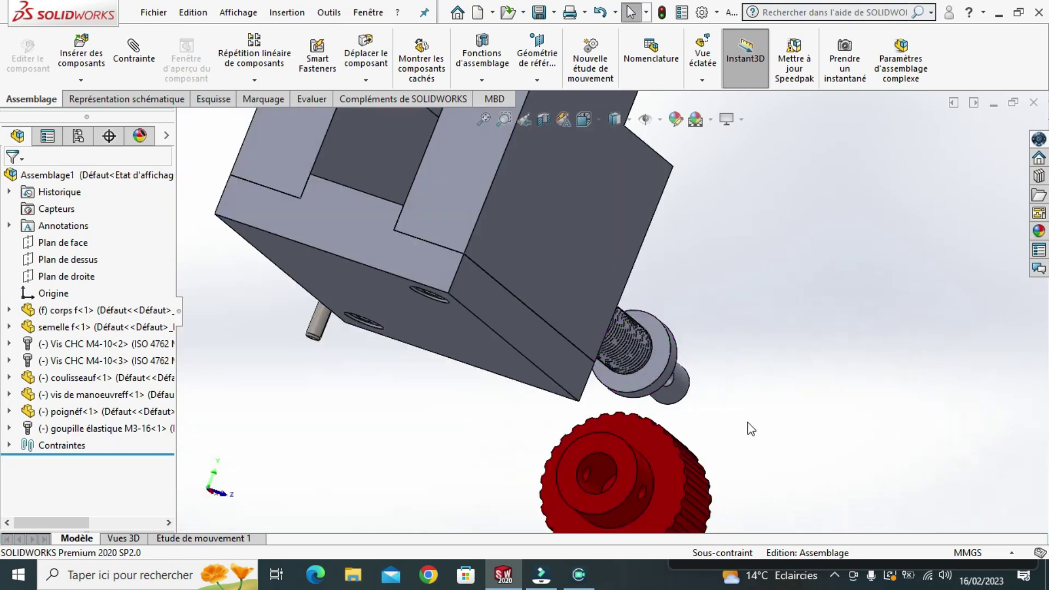
# Zoom in on the screw end's 3 mm cross-hole and the handle's matching pin hole
pyautogui.moveTo(794, 400); pyautogui.dragTo(776, 420, button='middle')
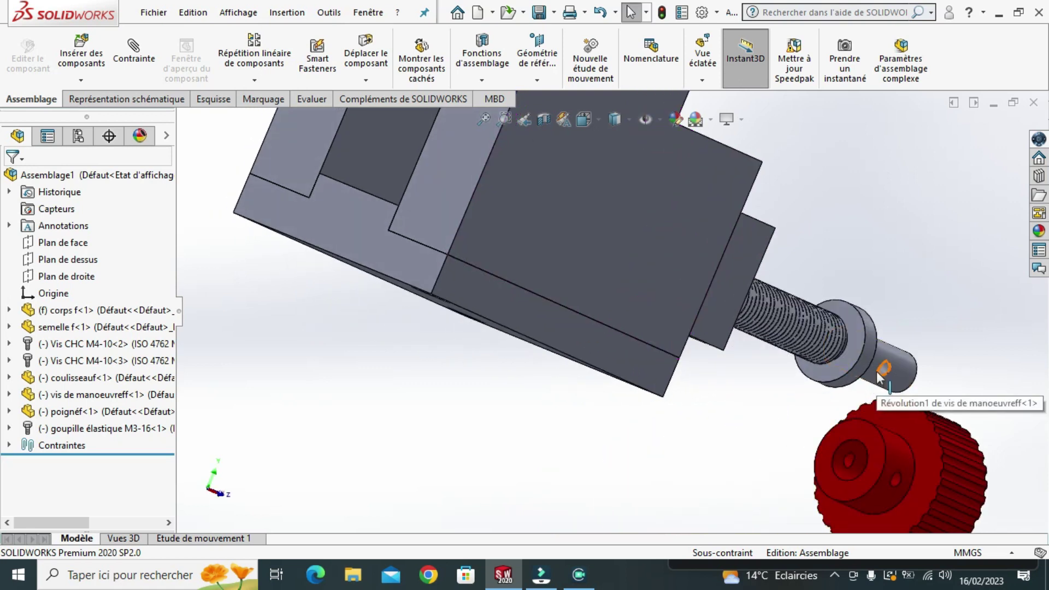
pyautogui.click(883, 369)
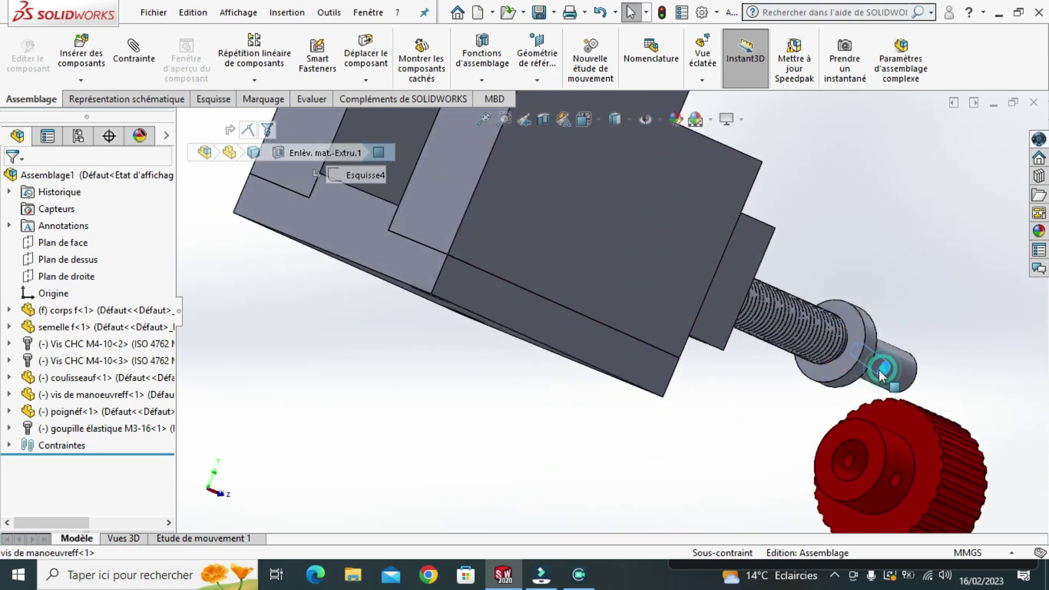
pyautogui.click(894, 479)
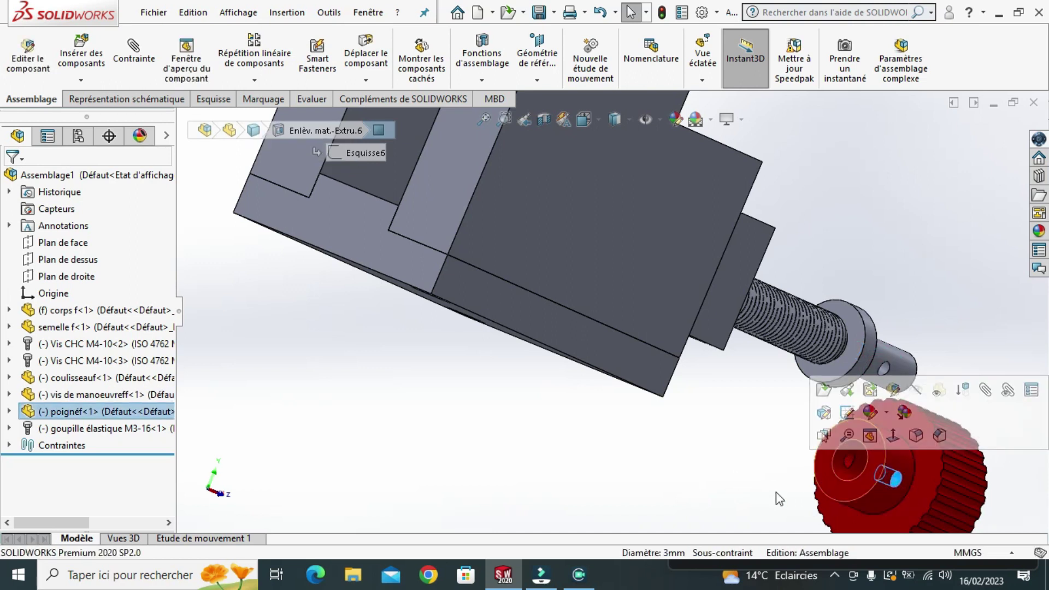
pyautogui.moveTo(612, 378); pyautogui.dragTo(625, 415, button='middle')
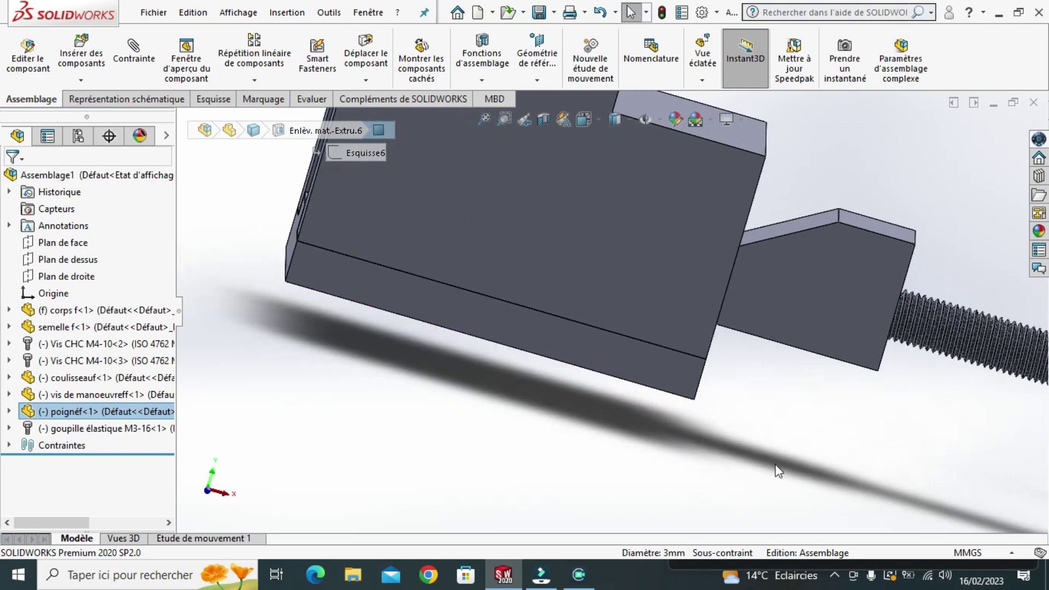
pyautogui.scroll(5, 825, 442)
pyautogui.scroll(2, 937, 405)
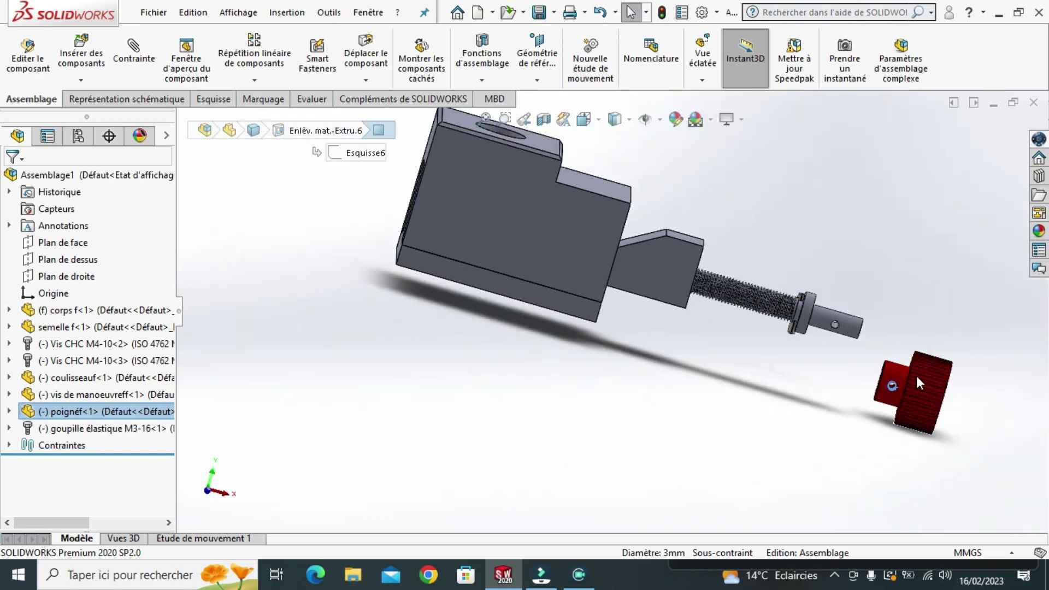
pyautogui.scroll(-1, 864, 363)
pyautogui.scroll(-2, 848, 345)
pyautogui.scroll(-3, 782, 346)
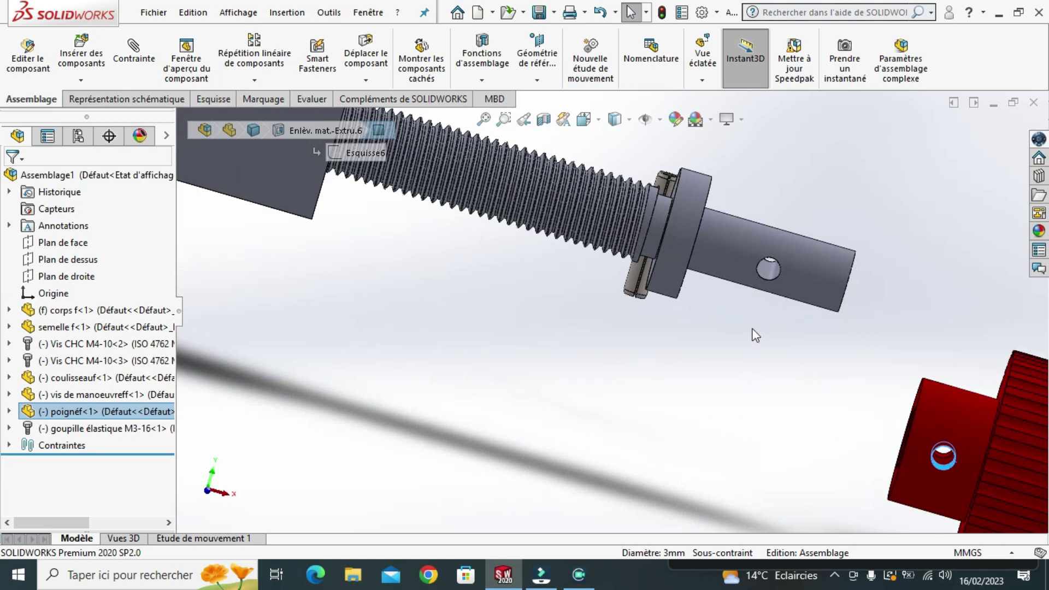
pyautogui.click(763, 270)
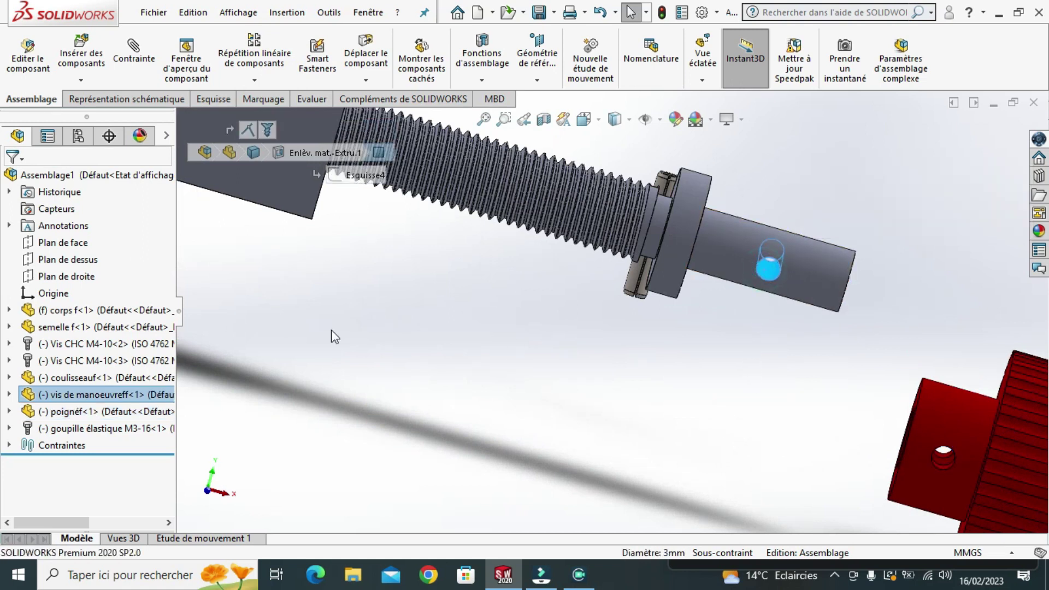
# Mate the handle's pin hole coaxially with the screw end
pyautogui.click(126, 60)
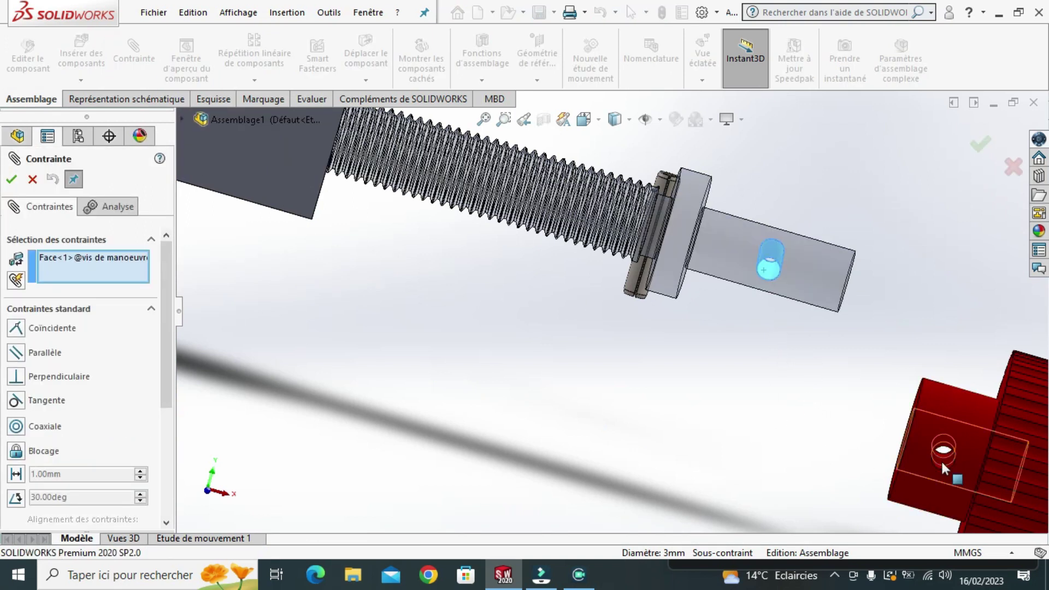
pyautogui.moveTo(942, 461); pyautogui.dragTo(888, 438)
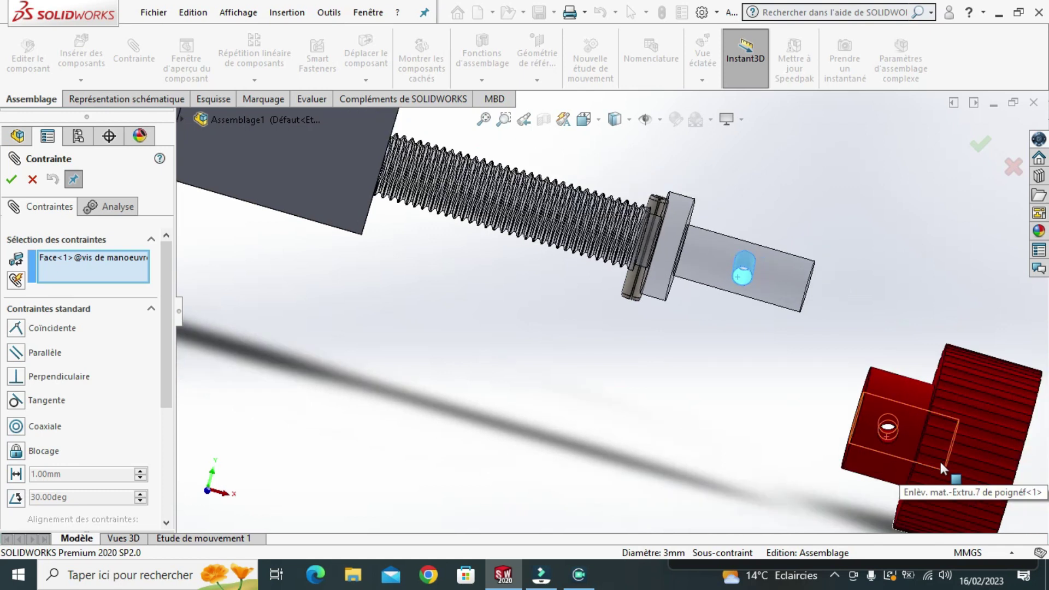
pyautogui.click(887, 439)
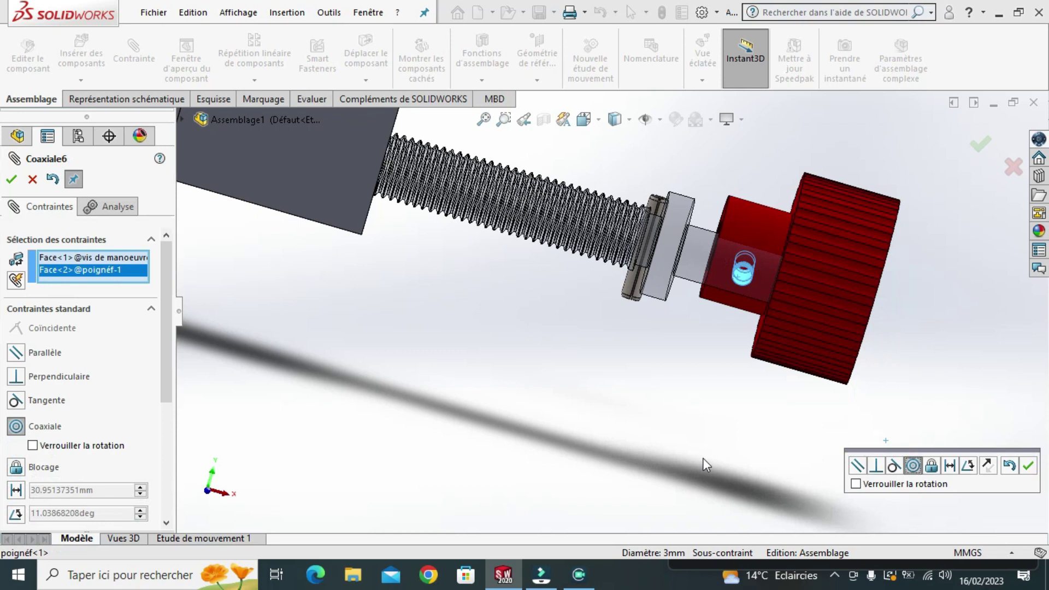
pyautogui.click(1028, 465)
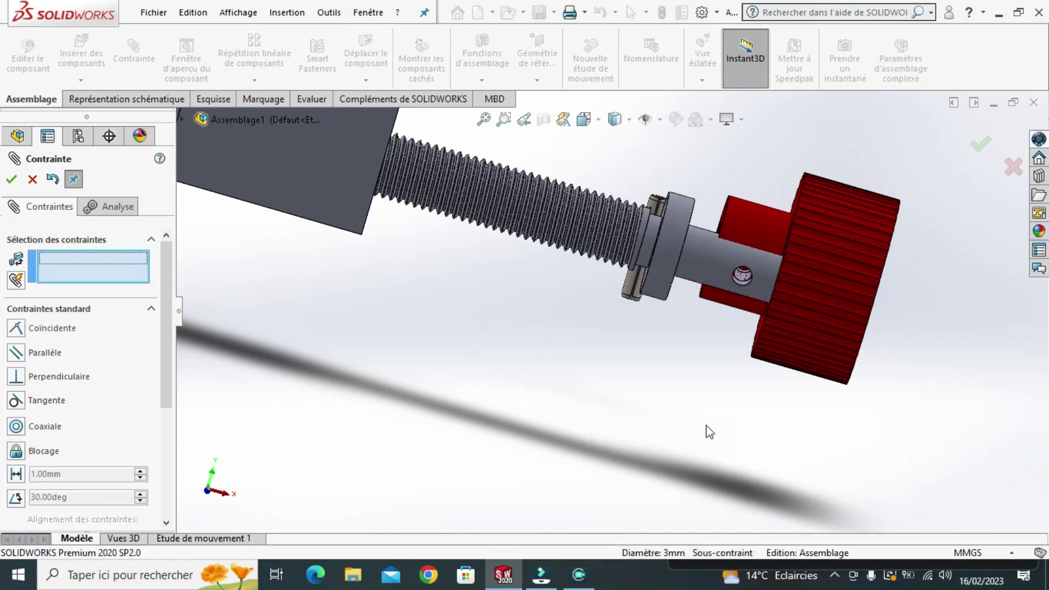
# Add Coaxiale7 aligning the knob's bore with the screw end's cylindrical face
pyautogui.moveTo(617, 435); pyautogui.dragTo(714, 436, button='middle')
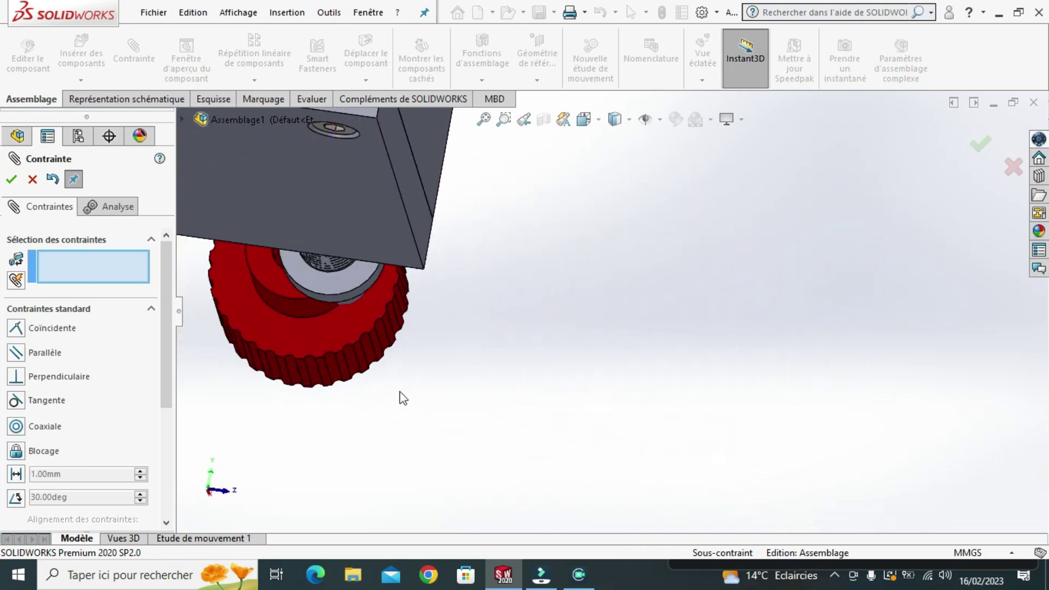
pyautogui.moveTo(403, 398); pyautogui.dragTo(389, 396, button='right')
pyautogui.moveTo(311, 352); pyautogui.dragTo(541, 349, button='middle')
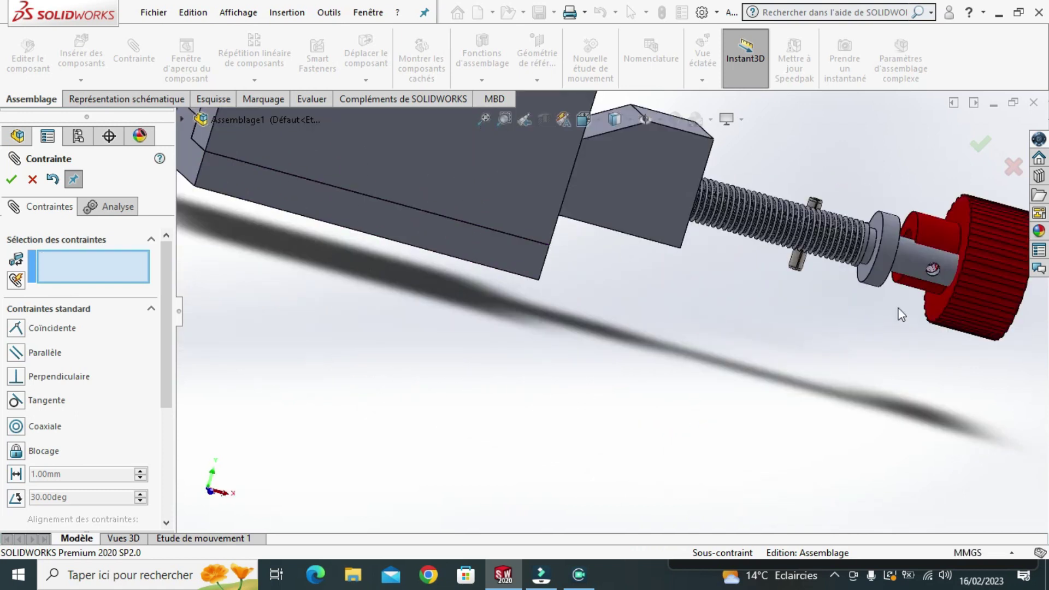
pyautogui.click(903, 258)
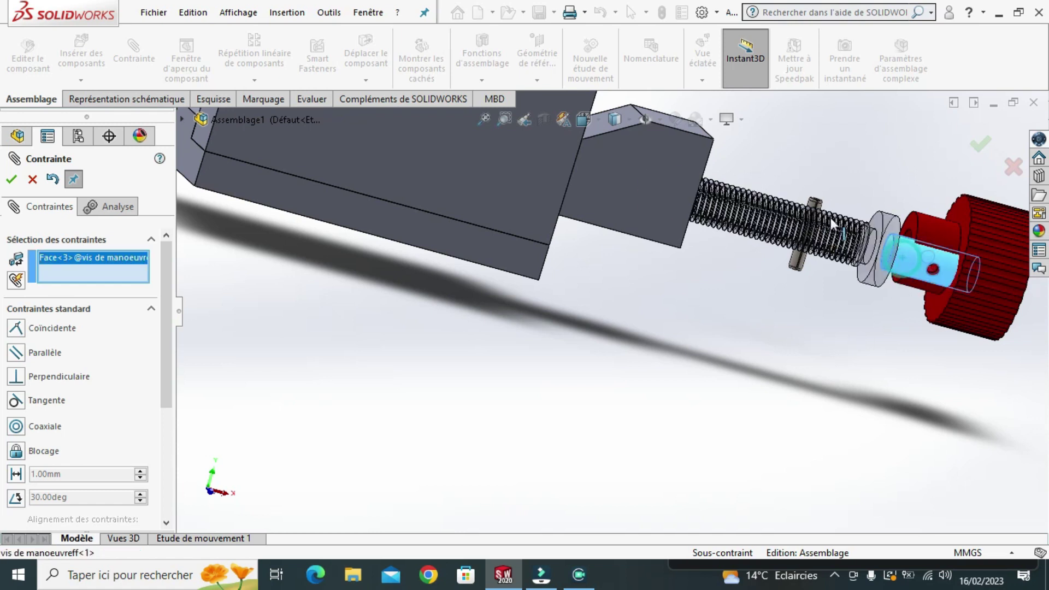
pyautogui.moveTo(833, 155); pyautogui.dragTo(857, 301, button='middle')
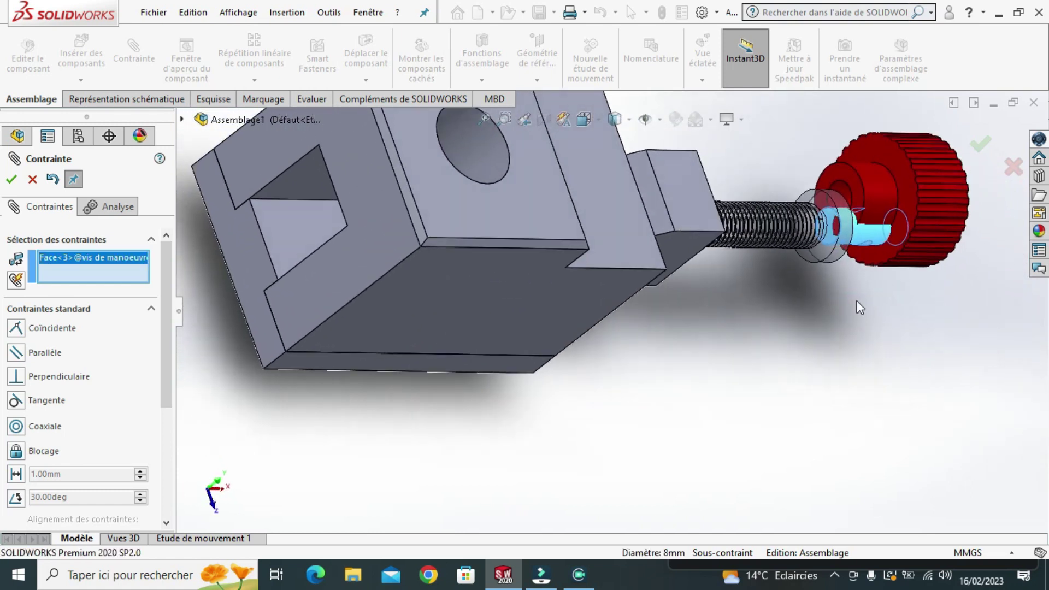
pyautogui.click(838, 192)
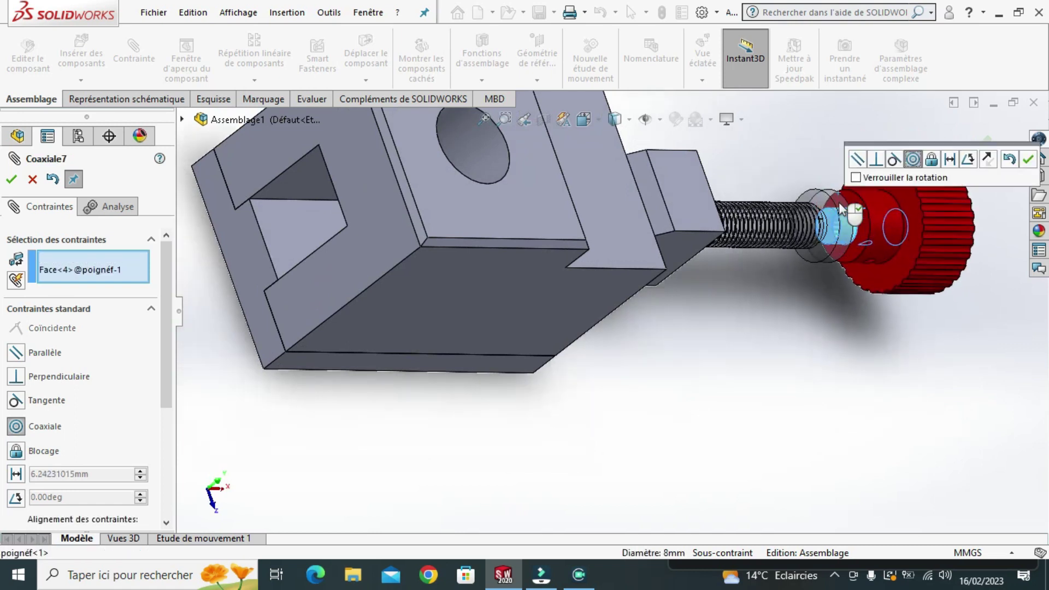
pyautogui.click(1028, 160)
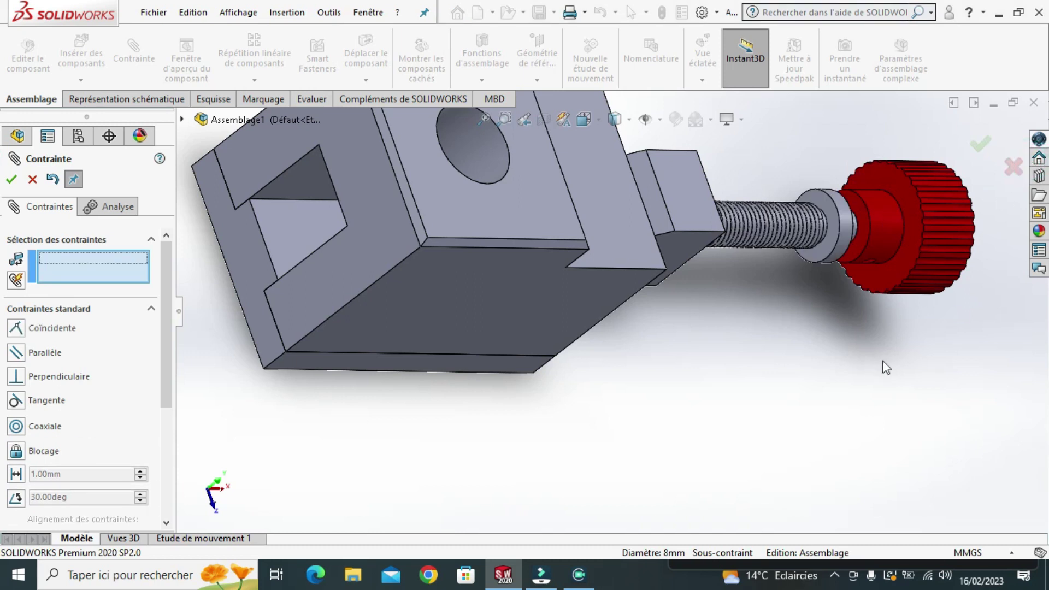
pyautogui.scroll(1, 749, 389)
pyautogui.scroll(3, 748, 389)
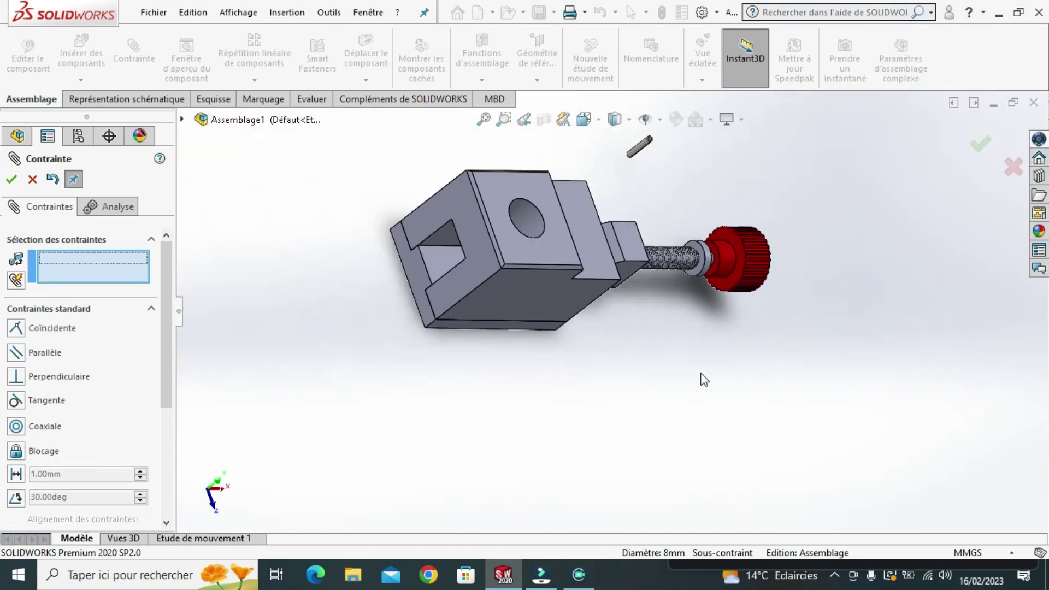
pyautogui.moveTo(761, 391)
pyautogui.mouseDown(button='middle')
pyautogui.moveTo(723, 338)
pyautogui.moveTo(718, 297)
pyautogui.moveTo(798, 368)
pyautogui.mouseUp(button='middle')
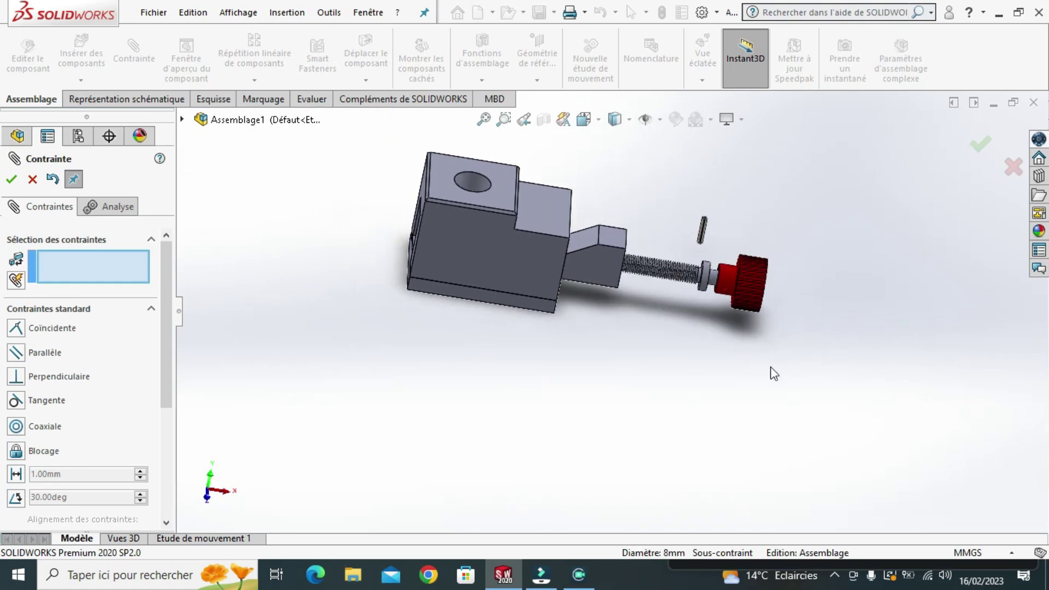
pyautogui.scroll(-1, 696, 304)
pyautogui.scroll(-2, 695, 304)
pyautogui.scroll(-2, 695, 304)
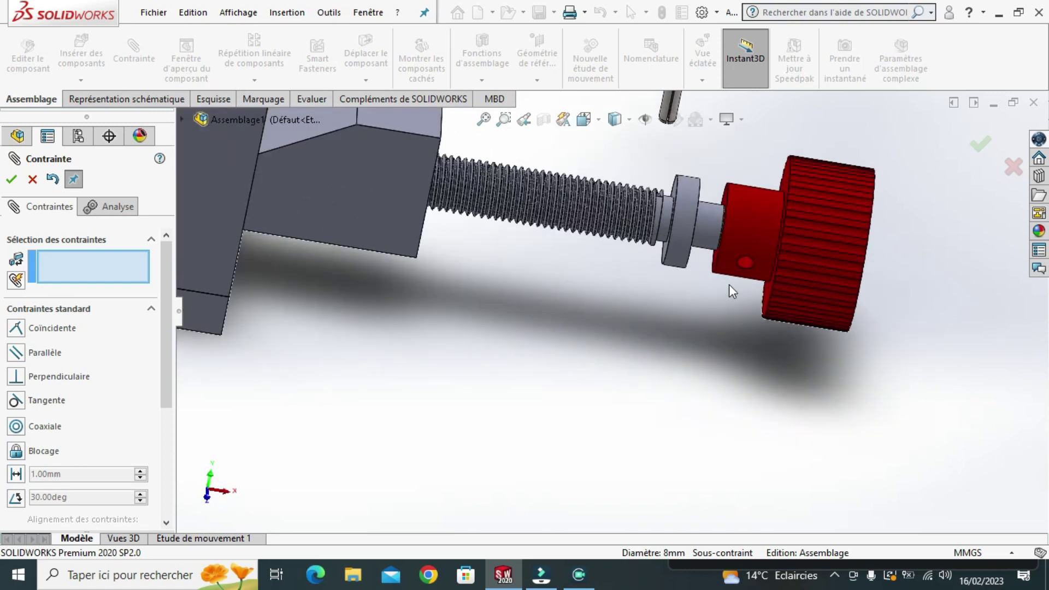
# Add Coaxiale8 between the pin and the knob's cross-hole, and drag the pin toward it
pyautogui.click(744, 263)
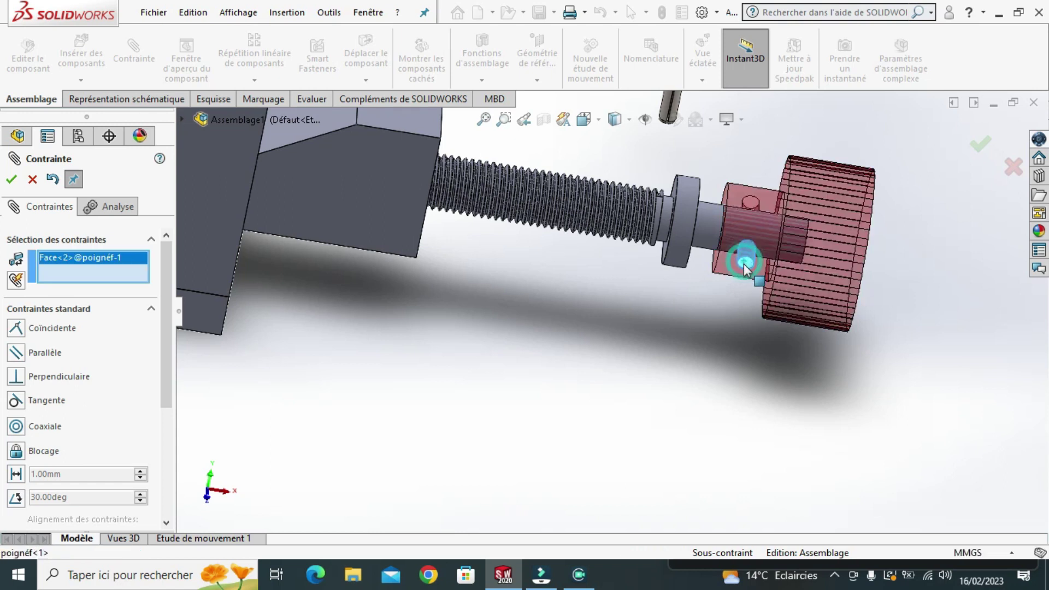
pyautogui.click(680, 105)
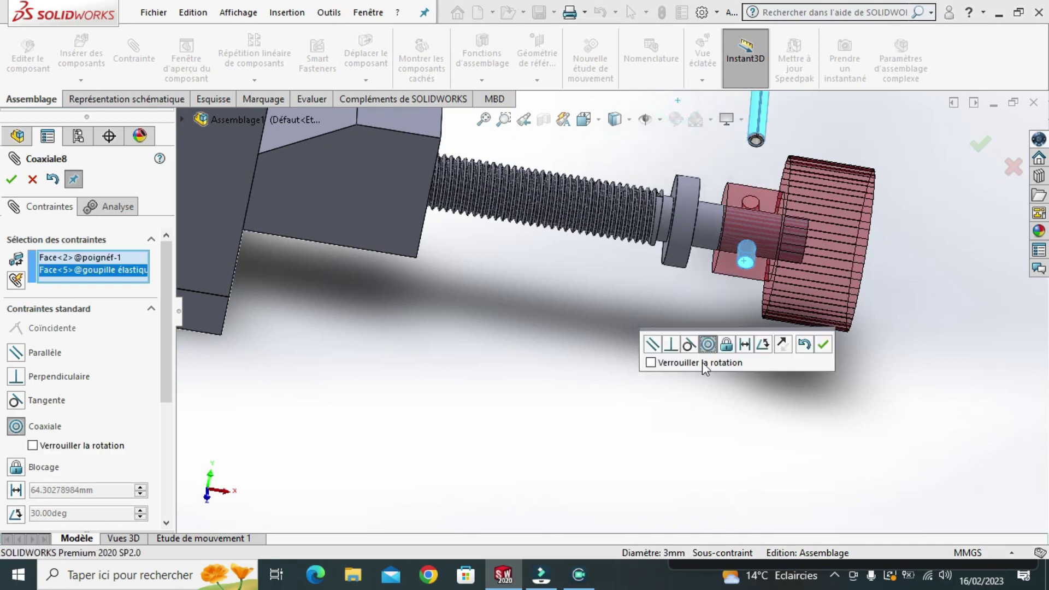
pyautogui.click(824, 344)
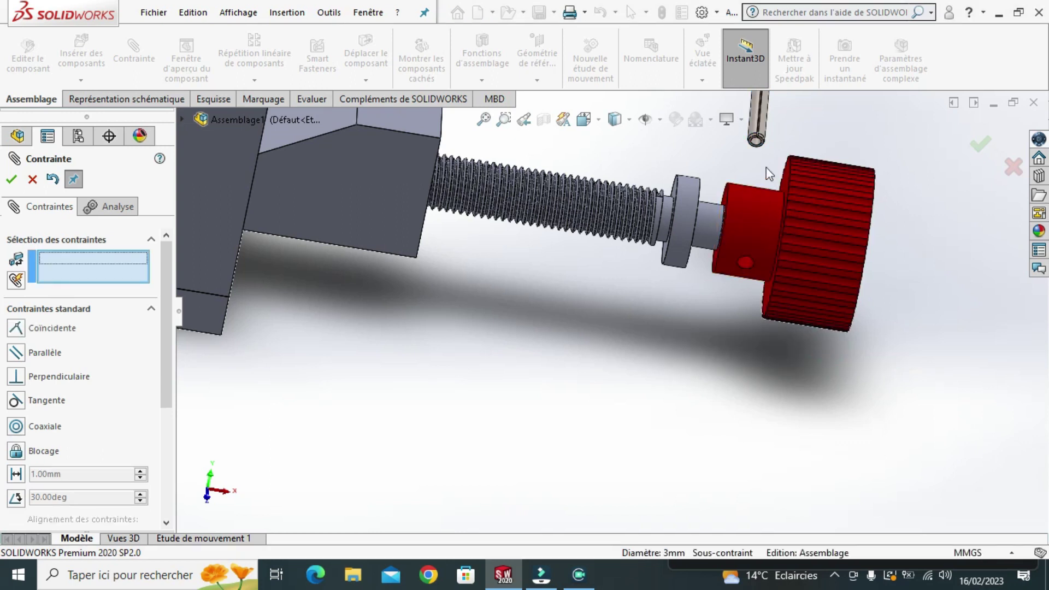
pyautogui.moveTo(764, 131)
pyautogui.mouseDown()
pyautogui.moveTo(752, 276)
pyautogui.moveTo(765, 246)
pyautogui.moveTo(766, 181)
pyautogui.mouseUp()
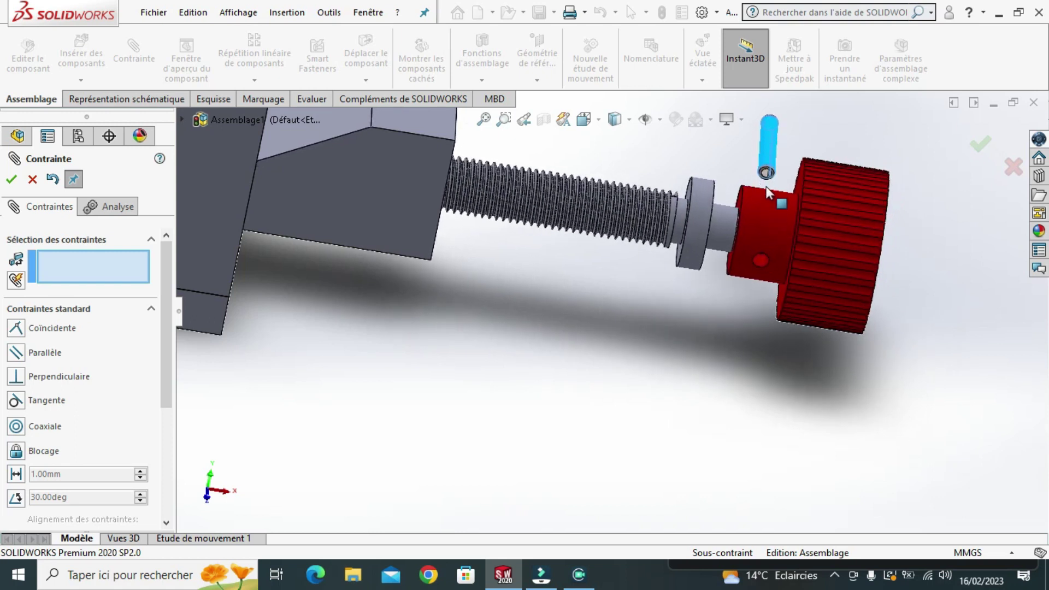
pyautogui.scroll(-1, 788, 168)
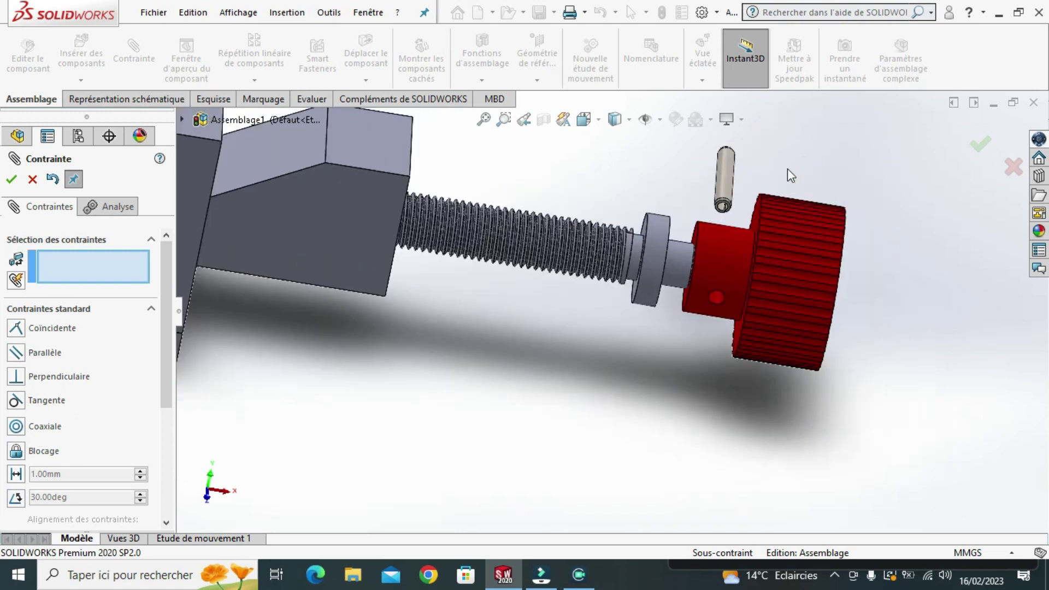
pyautogui.scroll(-3, 788, 168)
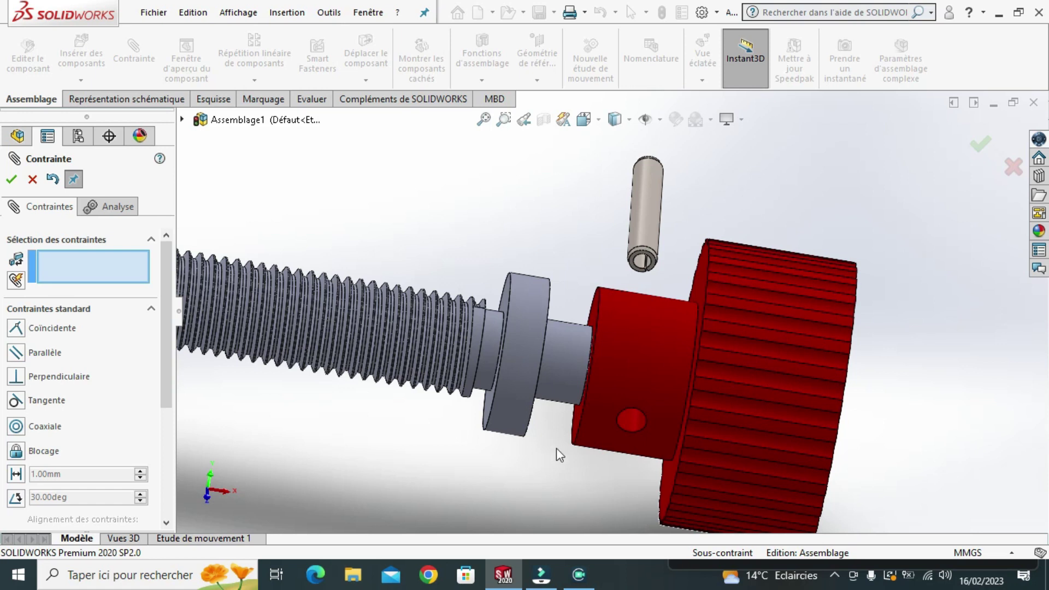
# Add a flipped Tangent1 mate between the knob hub's outer face and the pin's end face
pyautogui.click(602, 403)
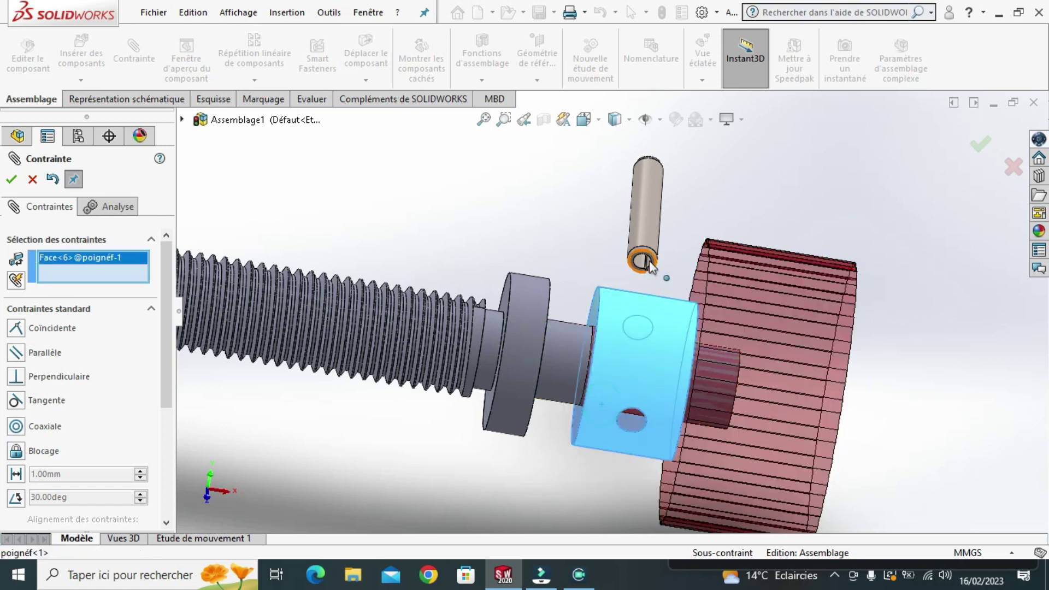
pyautogui.scroll(-1, 654, 258)
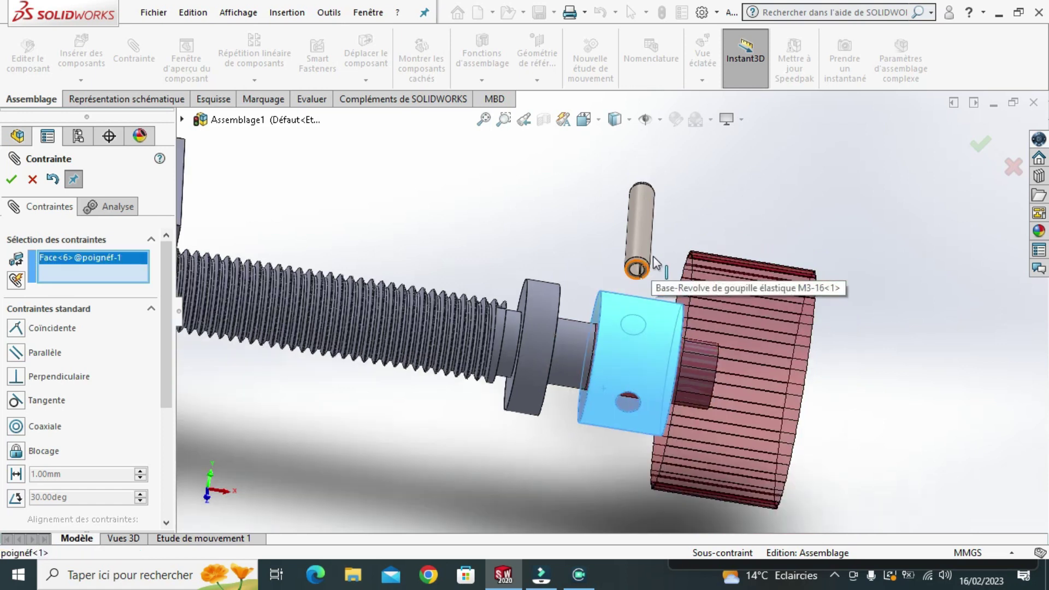
pyautogui.scroll(-1, 654, 258)
pyautogui.scroll(-1, 654, 258)
pyautogui.scroll(-2, 654, 258)
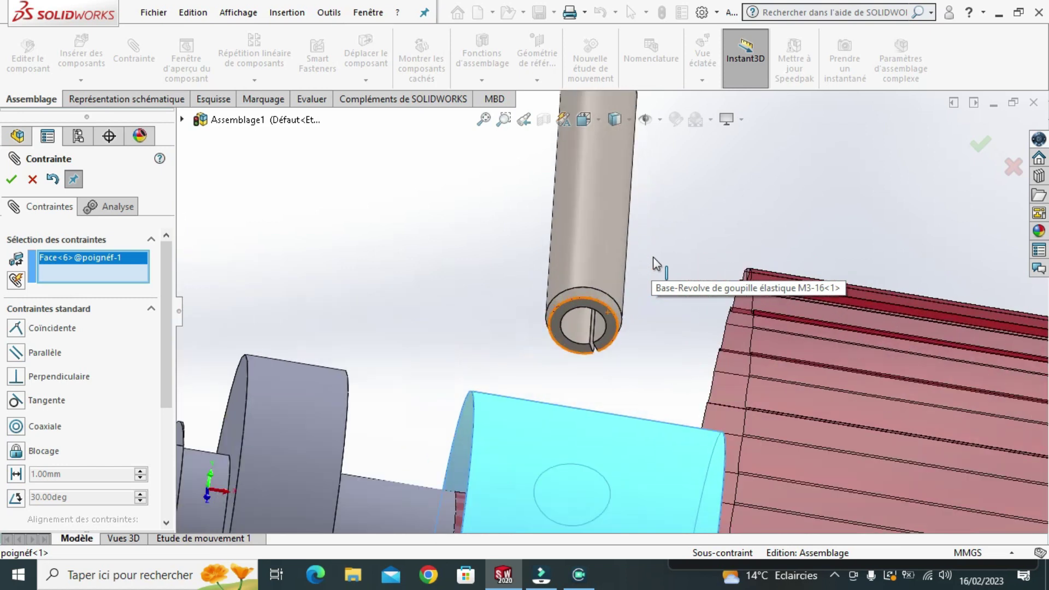
pyautogui.click(609, 341)
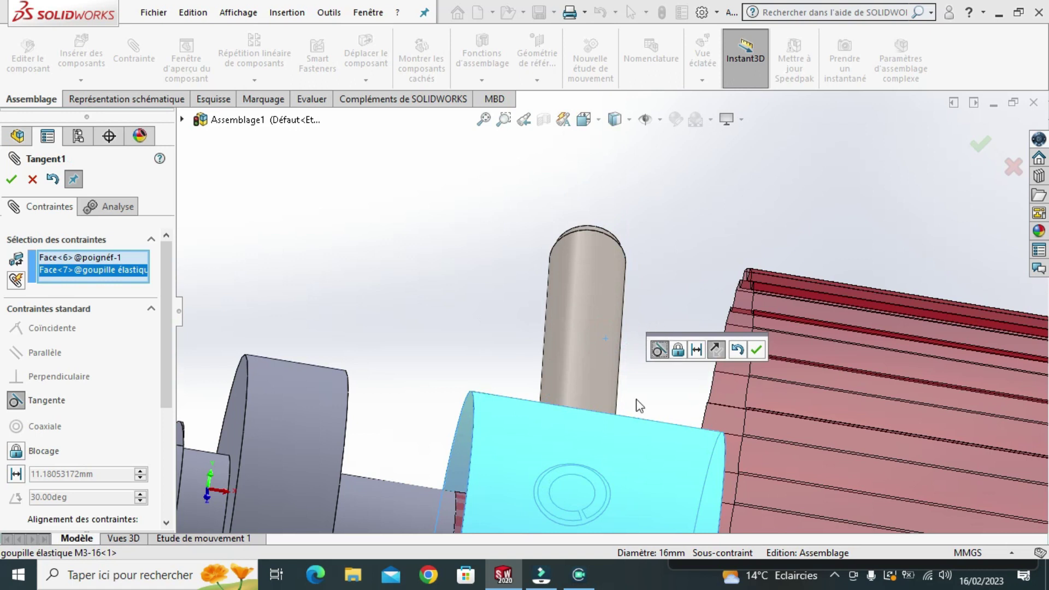
pyautogui.scroll(3, 555, 299)
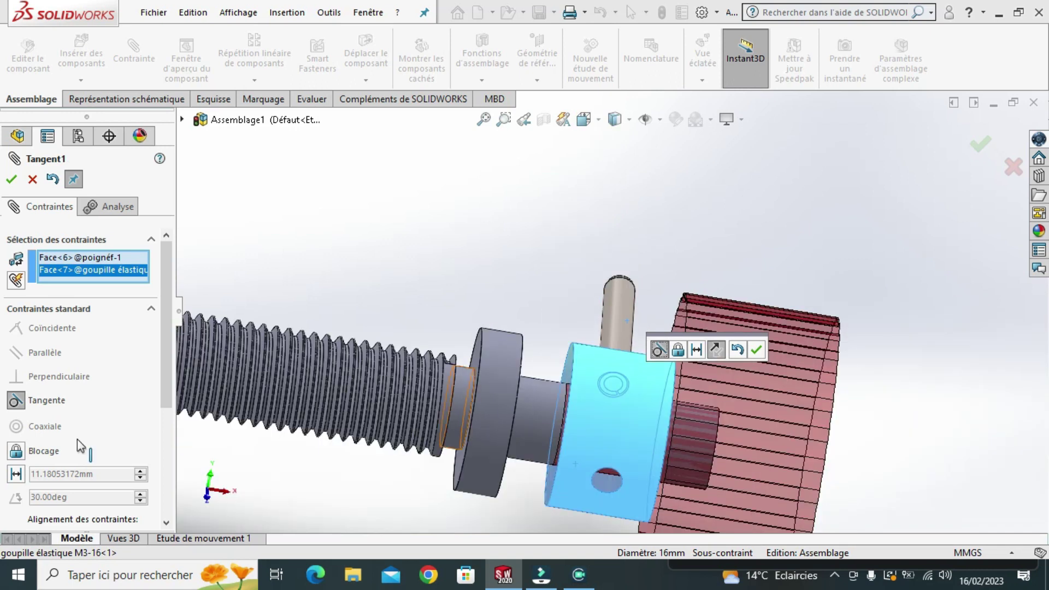
pyautogui.scroll(-3, 169, 386)
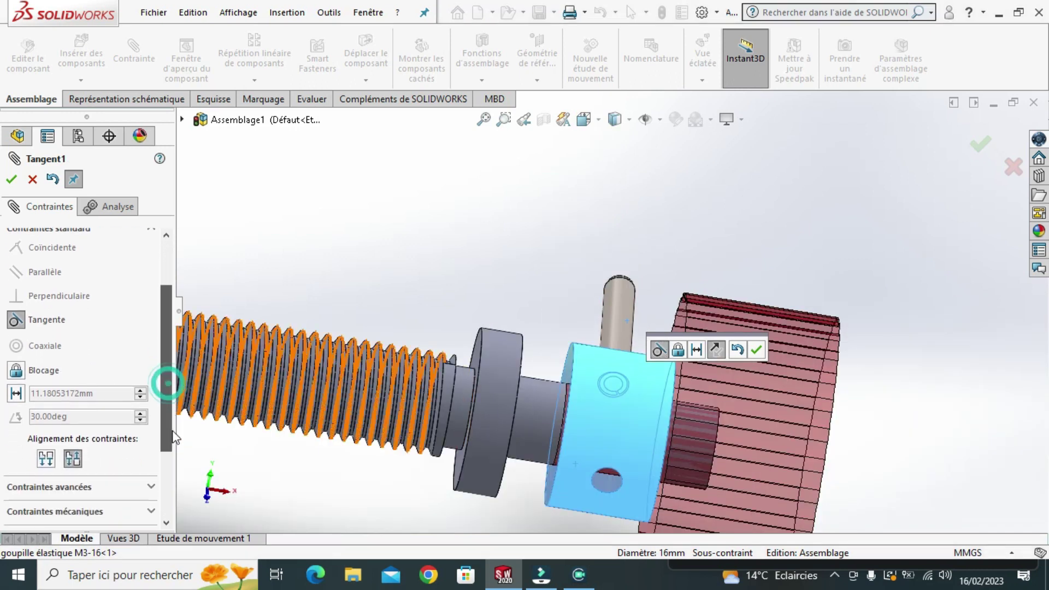
pyautogui.click(46, 452)
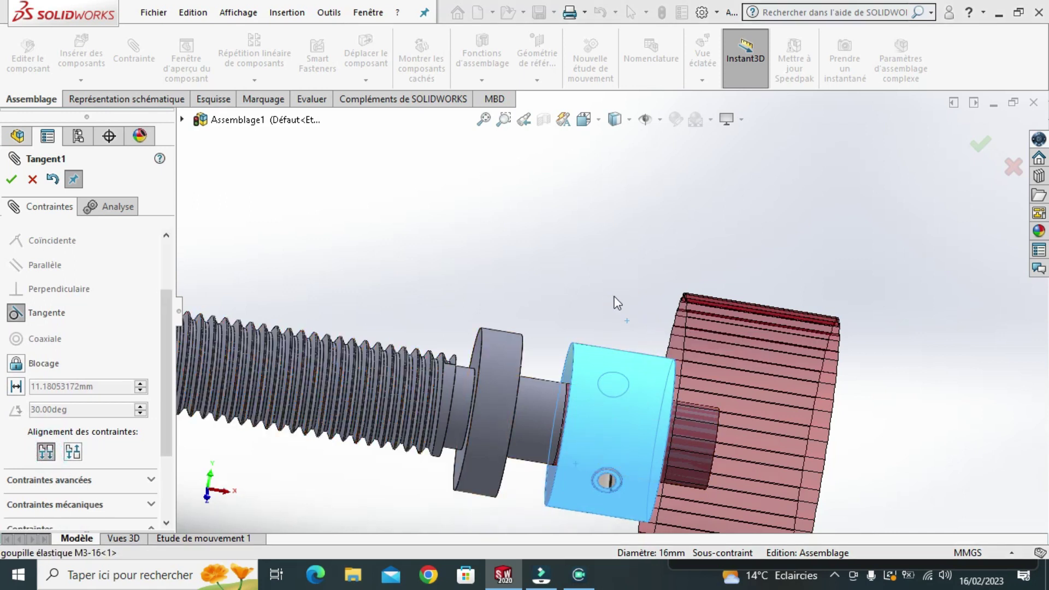
pyautogui.click(12, 180)
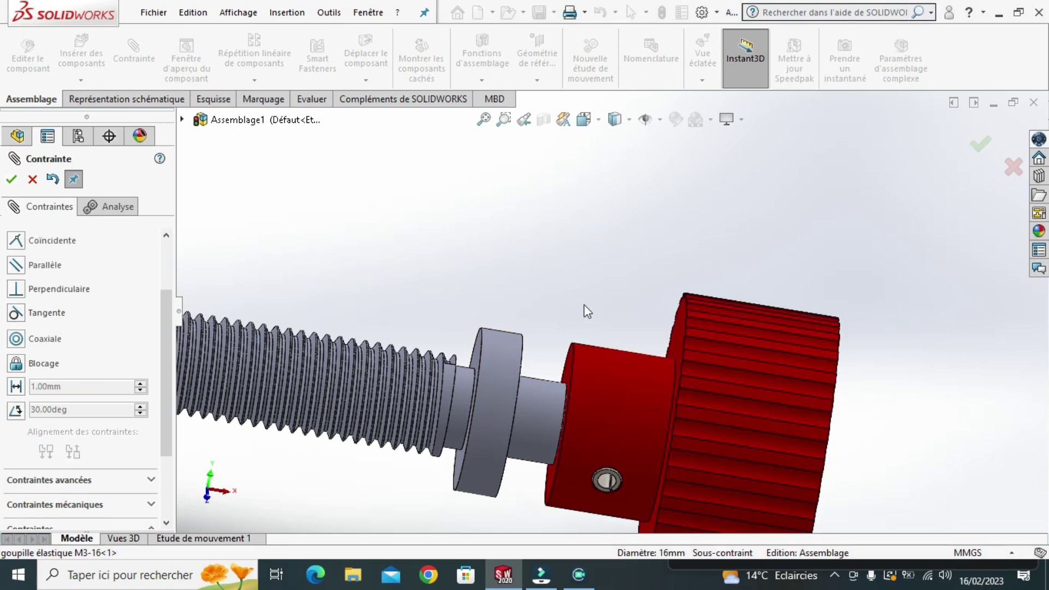
pyautogui.scroll(1, 587, 311)
pyautogui.scroll(2, 586, 311)
pyautogui.scroll(1, 586, 311)
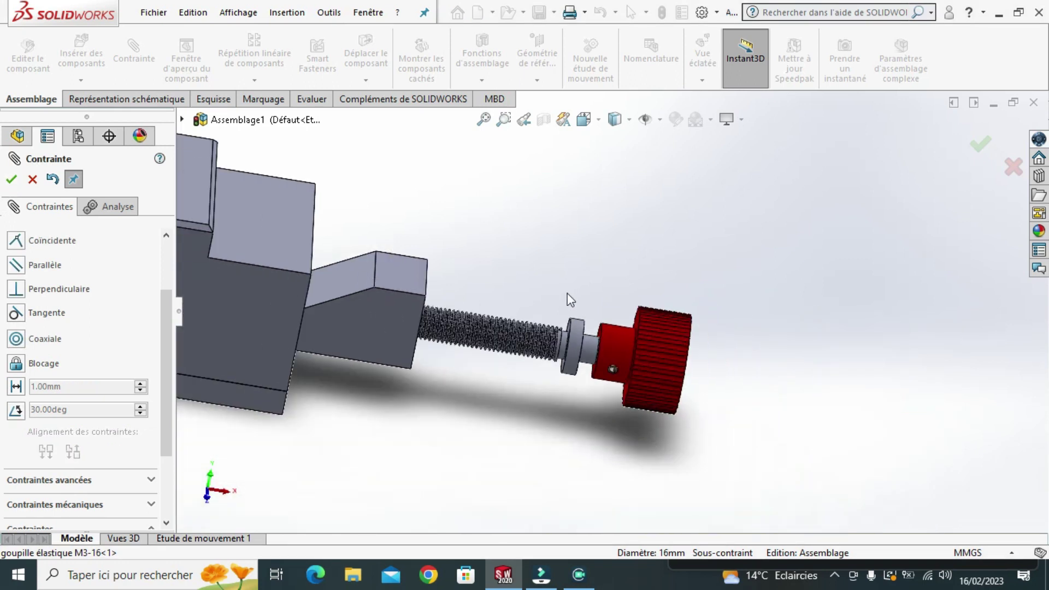
# Slide the lead screw and knob deeper into the wedge body, then view the assembly frontally
pyautogui.moveTo(567, 294)
pyautogui.mouseDown(button='middle')
pyautogui.moveTo(525, 229)
pyautogui.moveTo(419, 300)
pyautogui.mouseUp(button='middle')
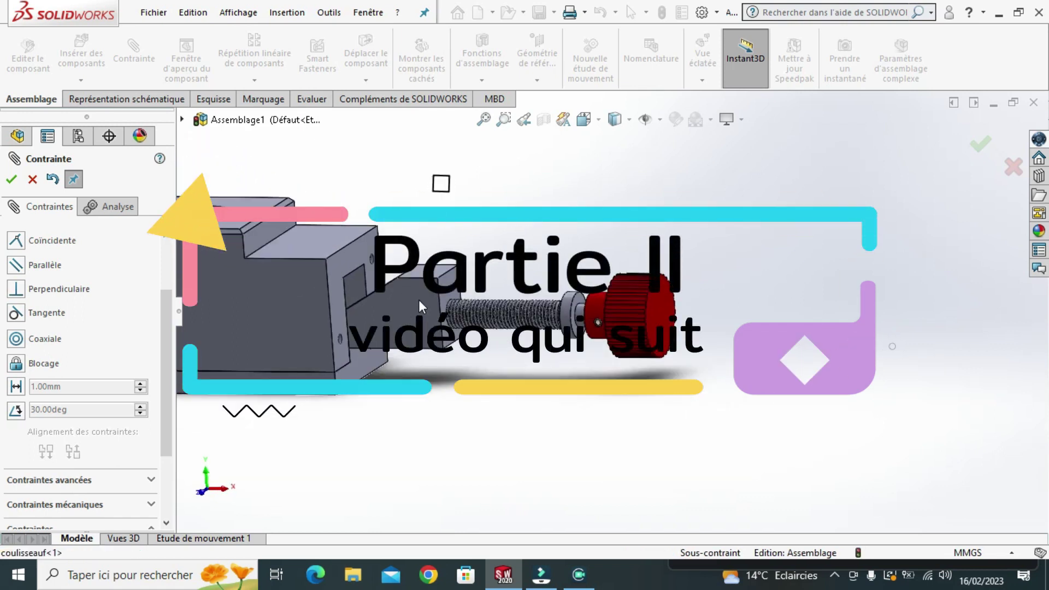
pyautogui.moveTo(414, 300); pyautogui.dragTo(303, 300)
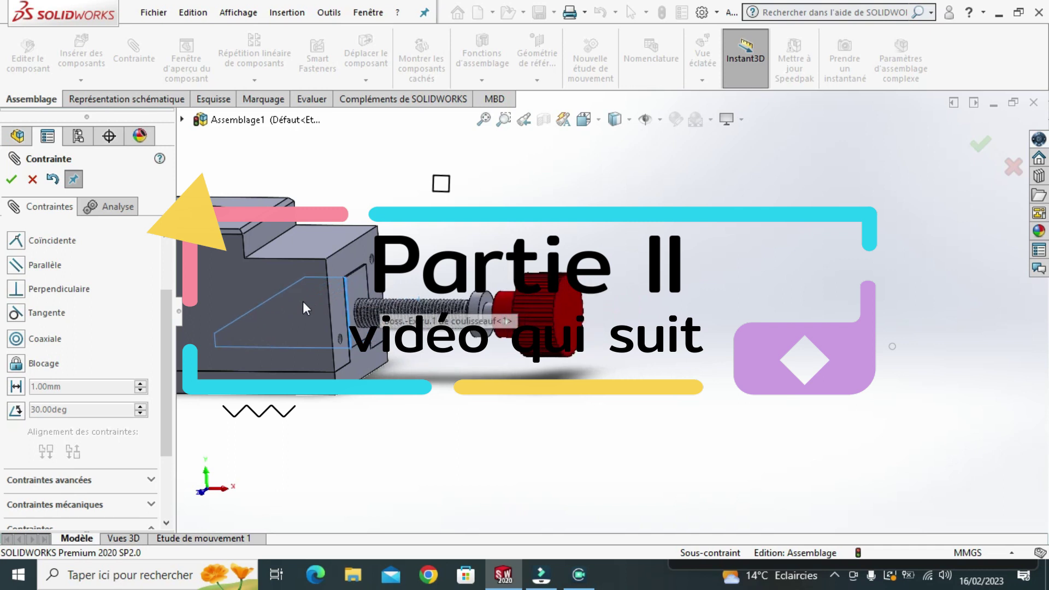
pyautogui.moveTo(304, 306); pyautogui.dragTo(235, 304)
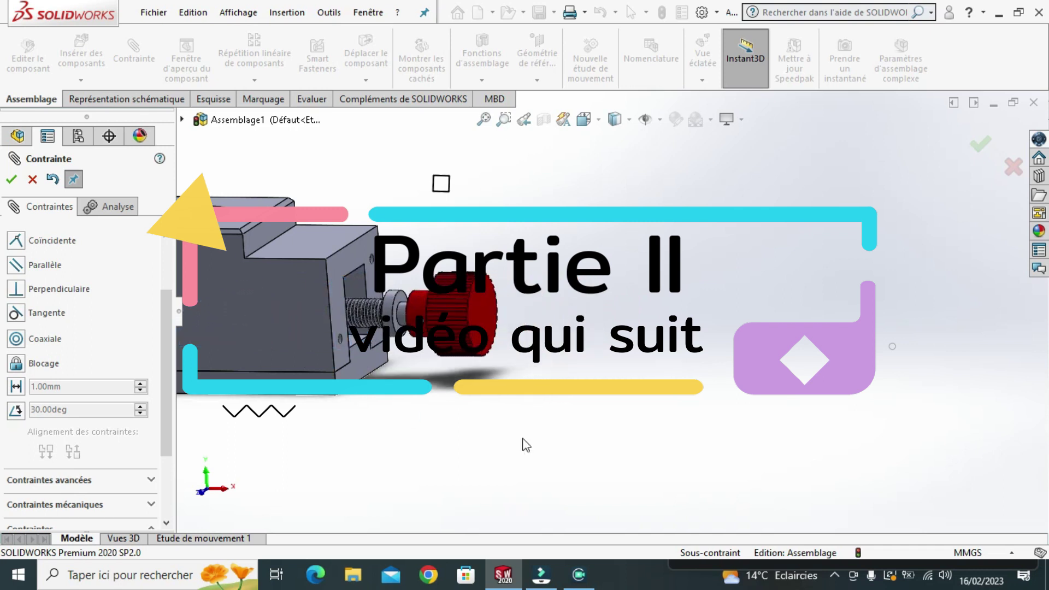
pyautogui.moveTo(562, 441)
pyautogui.mouseDown(button='middle')
pyautogui.moveTo(593, 428)
pyautogui.moveTo(575, 431)
pyautogui.mouseUp(button='middle')
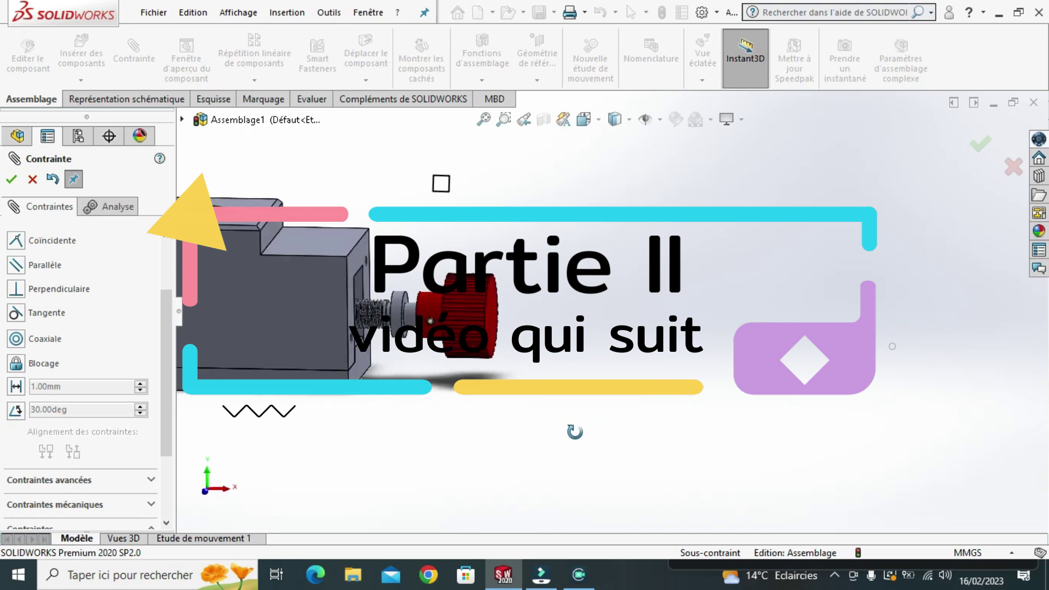